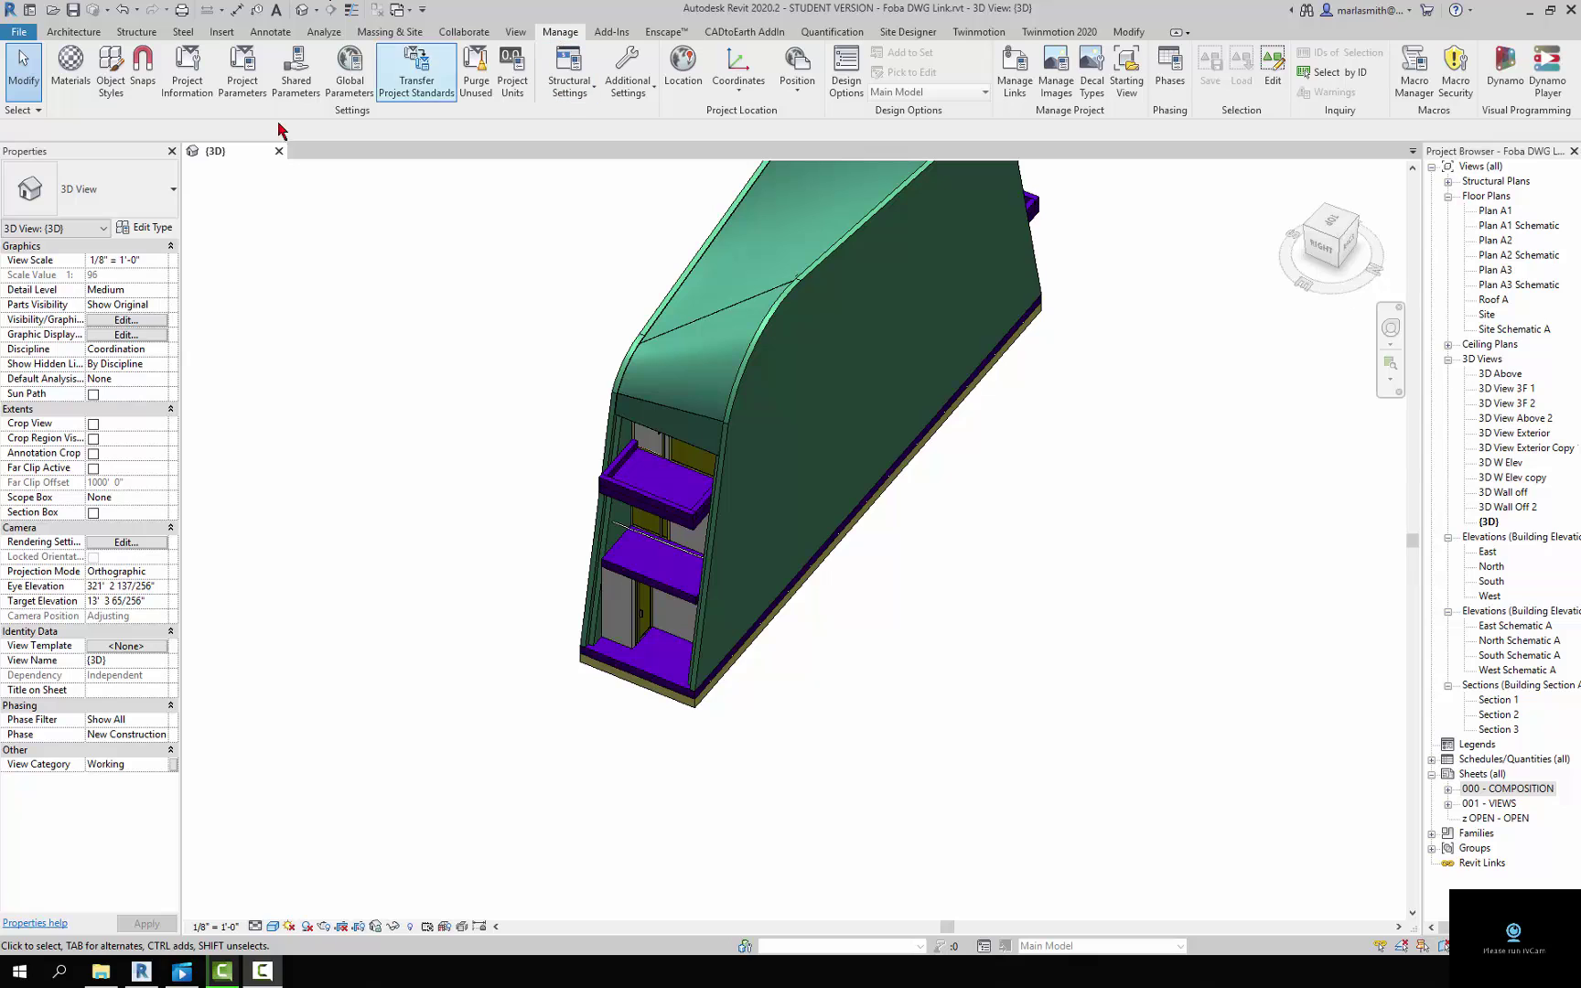
pyautogui.click(111, 73)
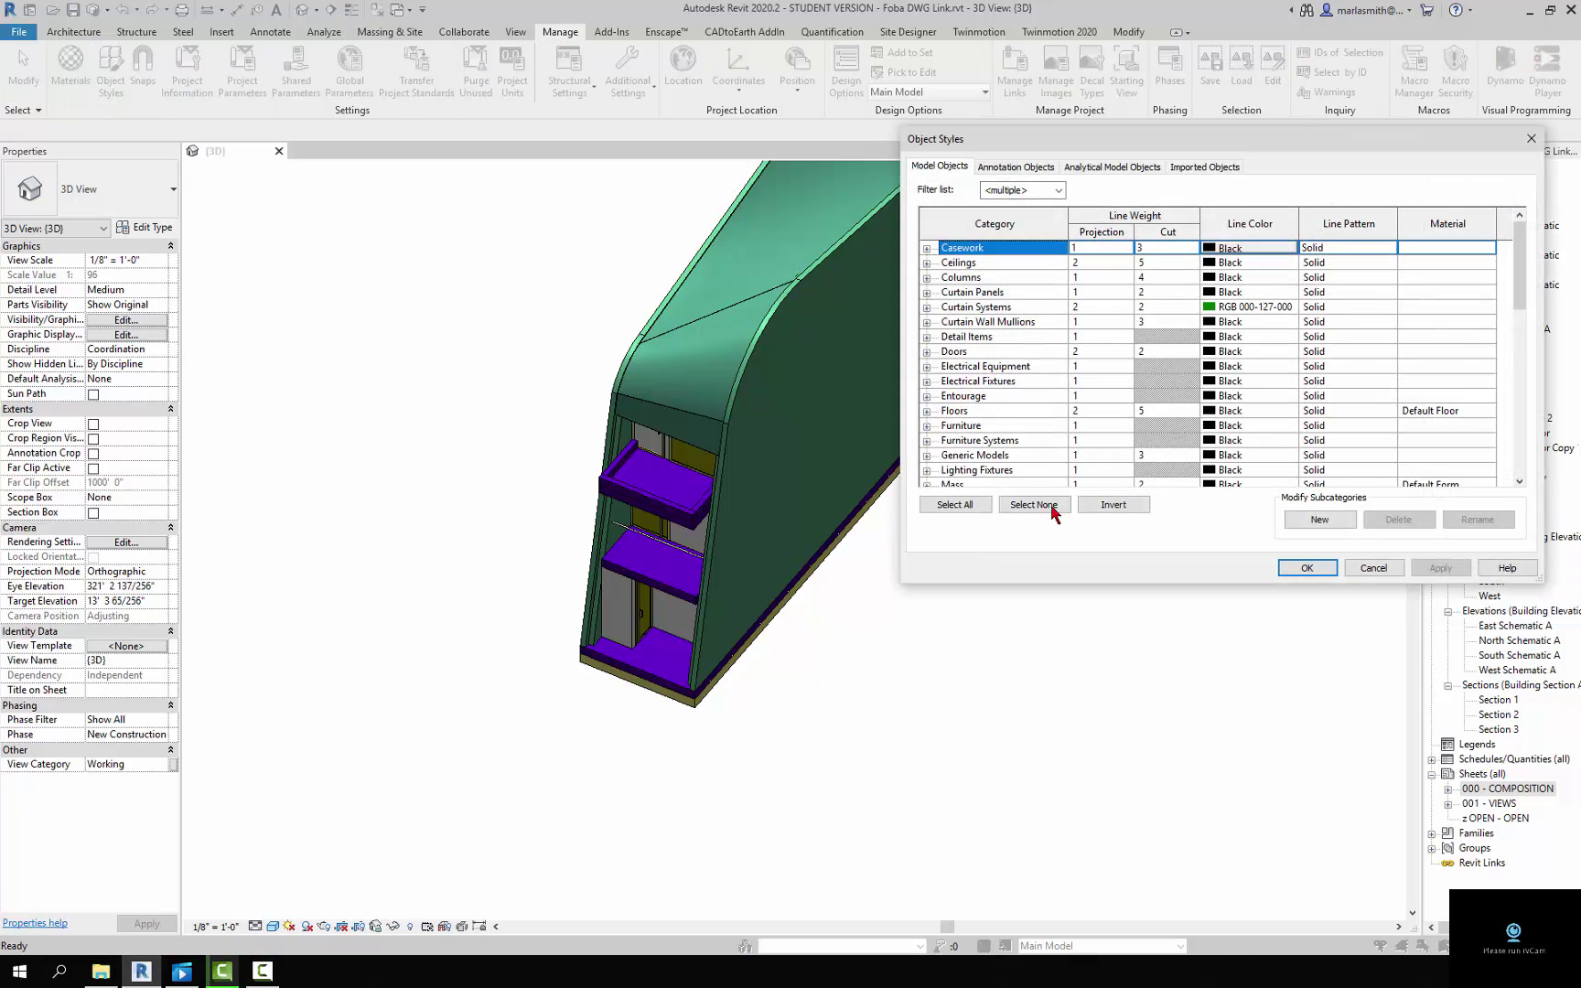
pyautogui.moveTo(1321, 147); pyautogui.dragTo(1250, 213)
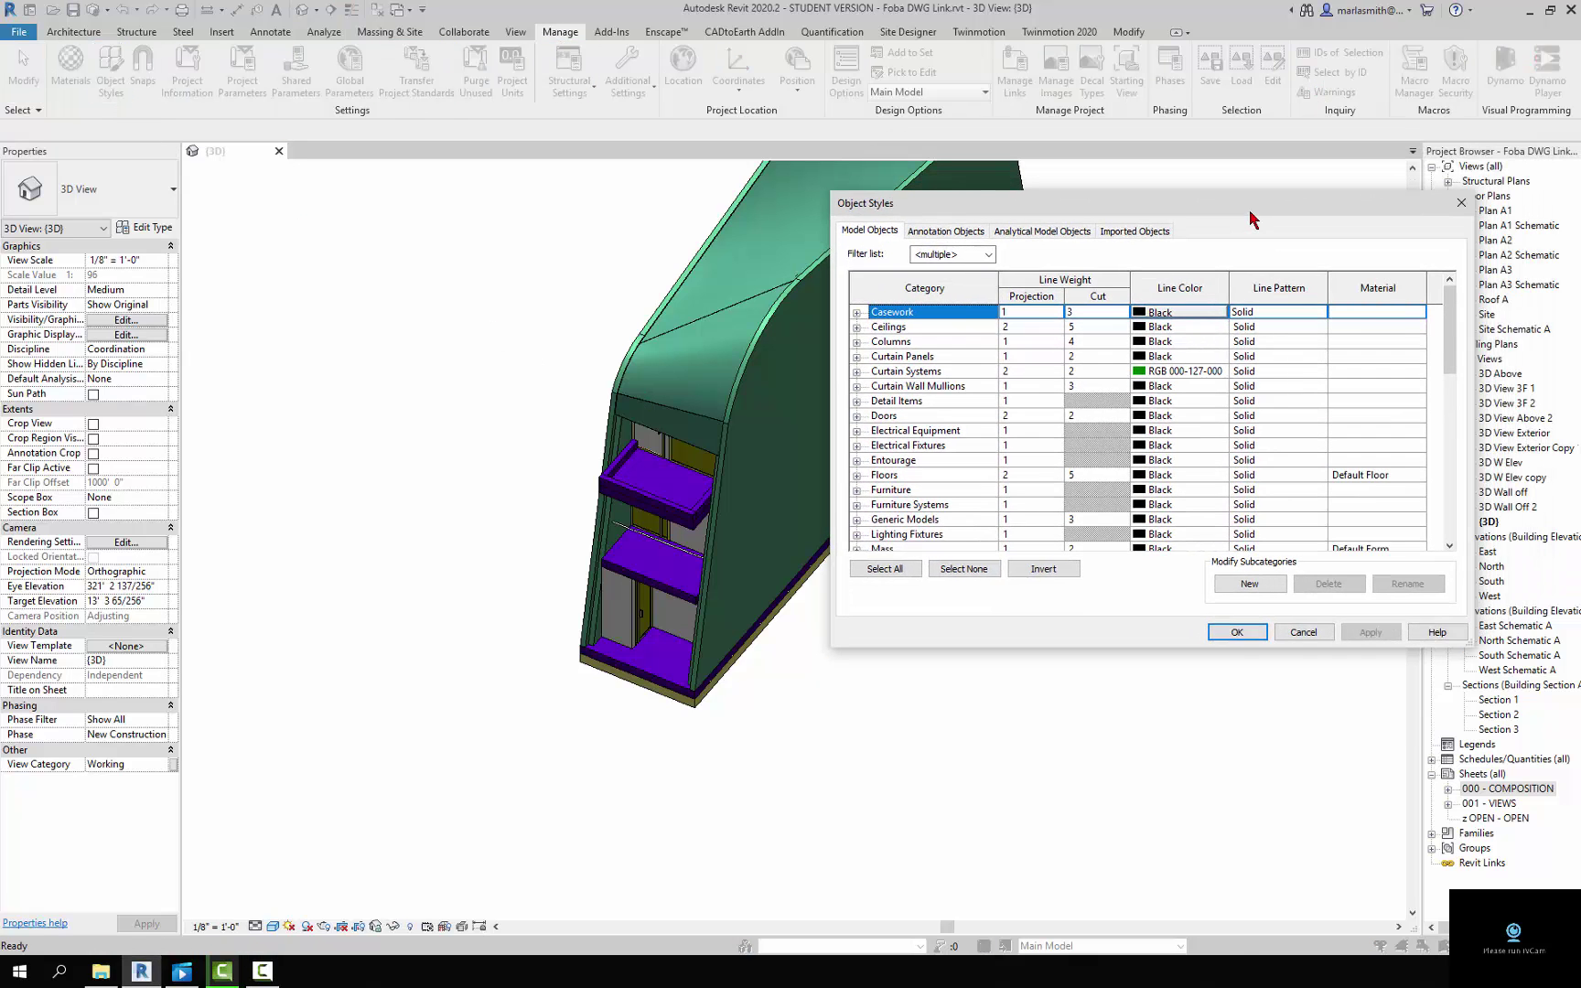
pyautogui.click(1142, 240)
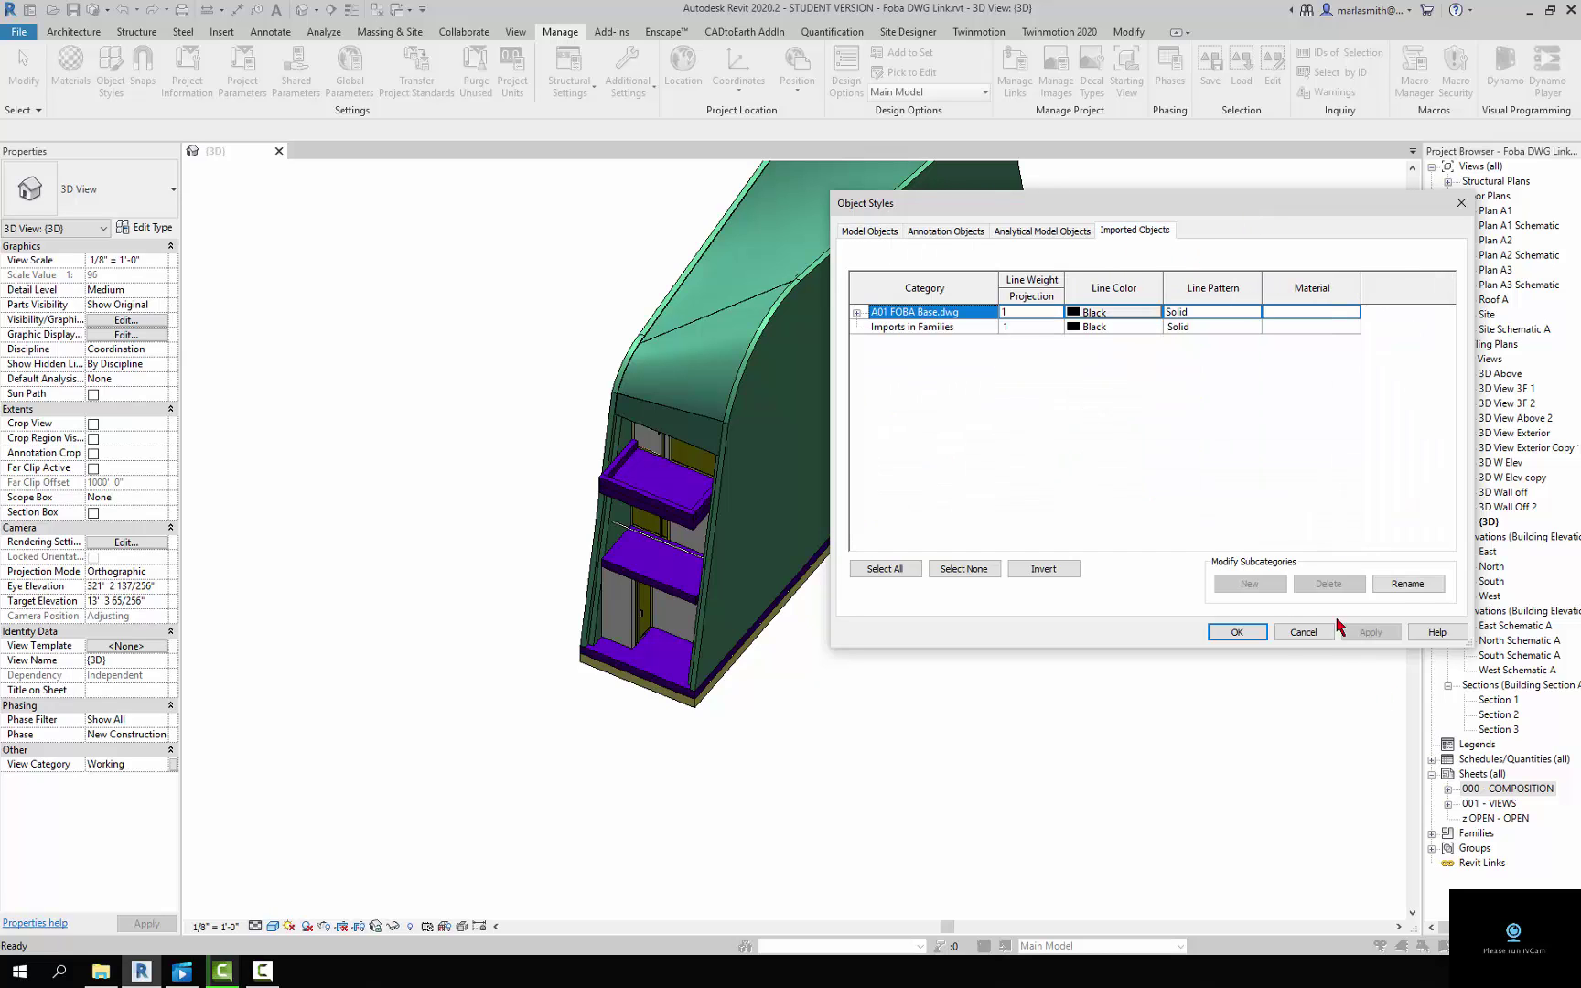
pyautogui.click(1305, 633)
# Open the imported object styles and expand the layers of A01 FOBA Base.dwg
pyautogui.keyDown('shift'); pyautogui.moveTo(1005, 639); pyautogui.dragTo(698, 789, button='middle'); pyautogui.keyUp('shift')
pyautogui.scroll(1, 698, 790)
pyautogui.moveTo(832, 632); pyautogui.dragTo(953, 737, button='middle')
pyautogui.scroll(-1, 847, 670)
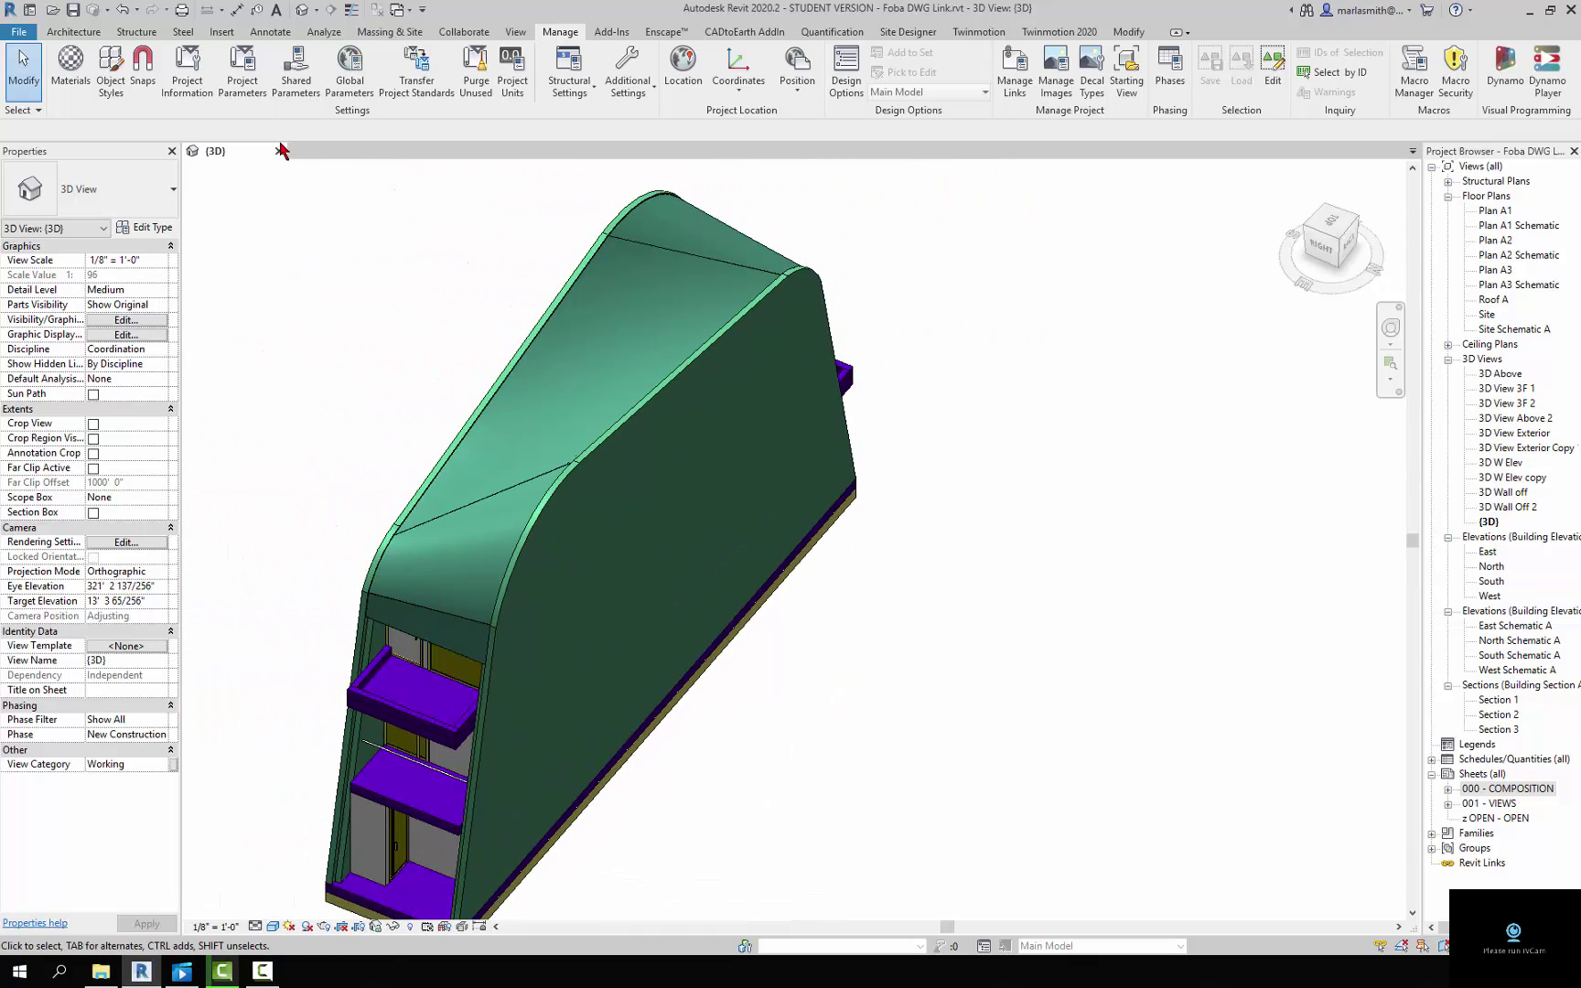
pyautogui.click(110, 73)
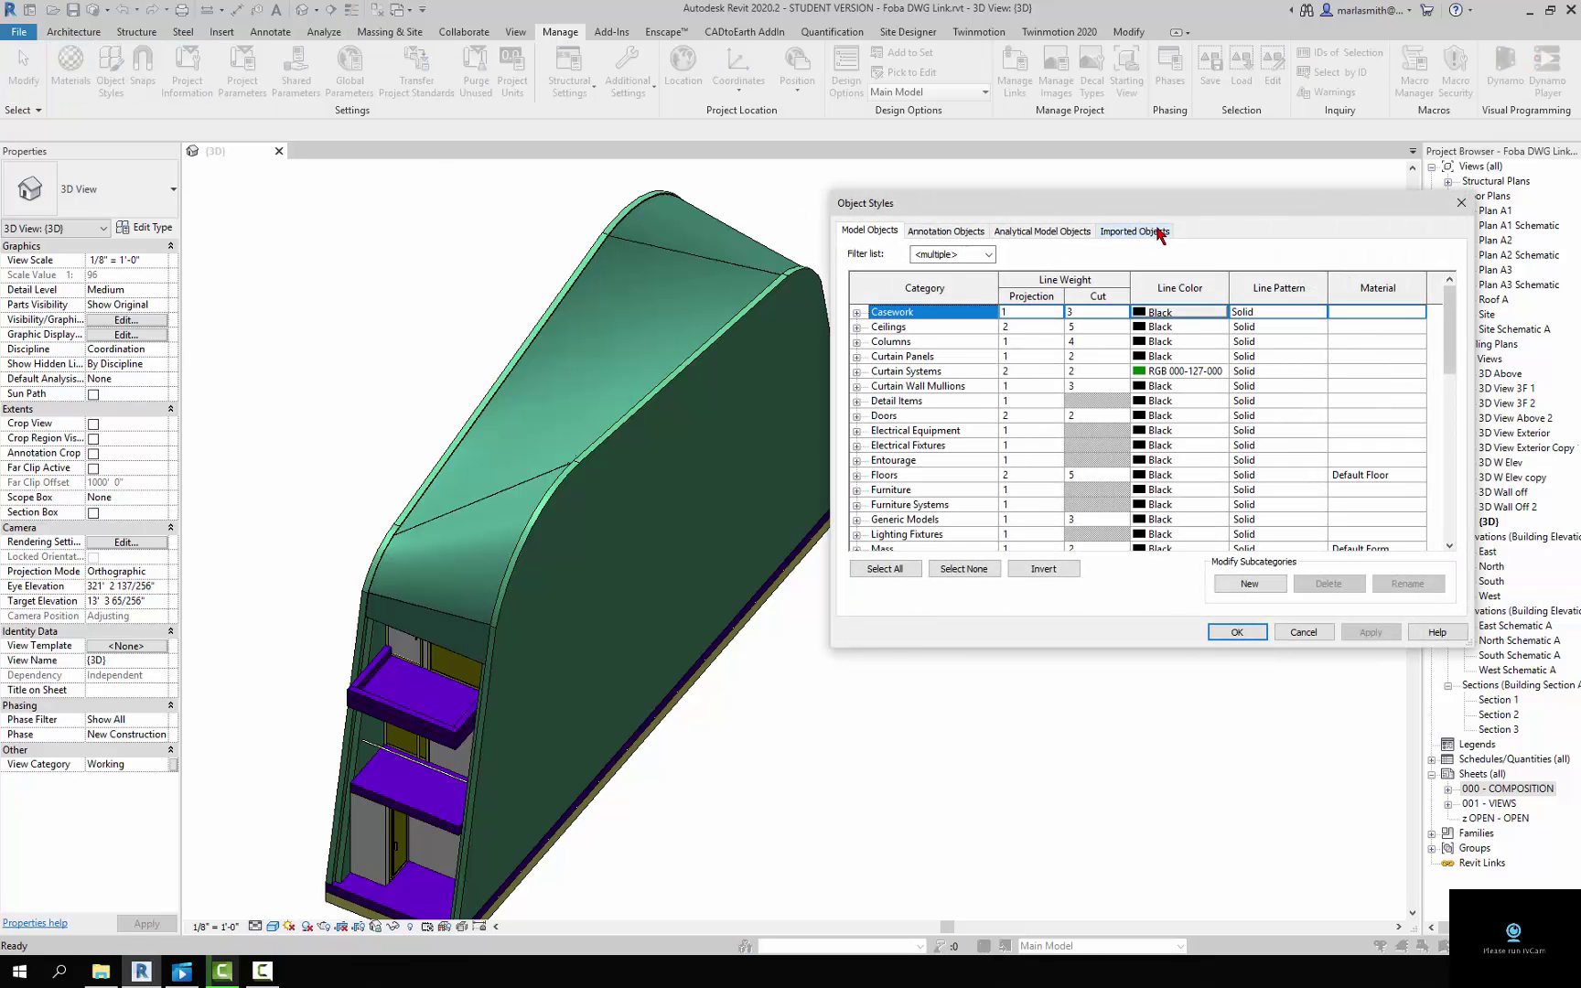
pyautogui.click(1157, 232)
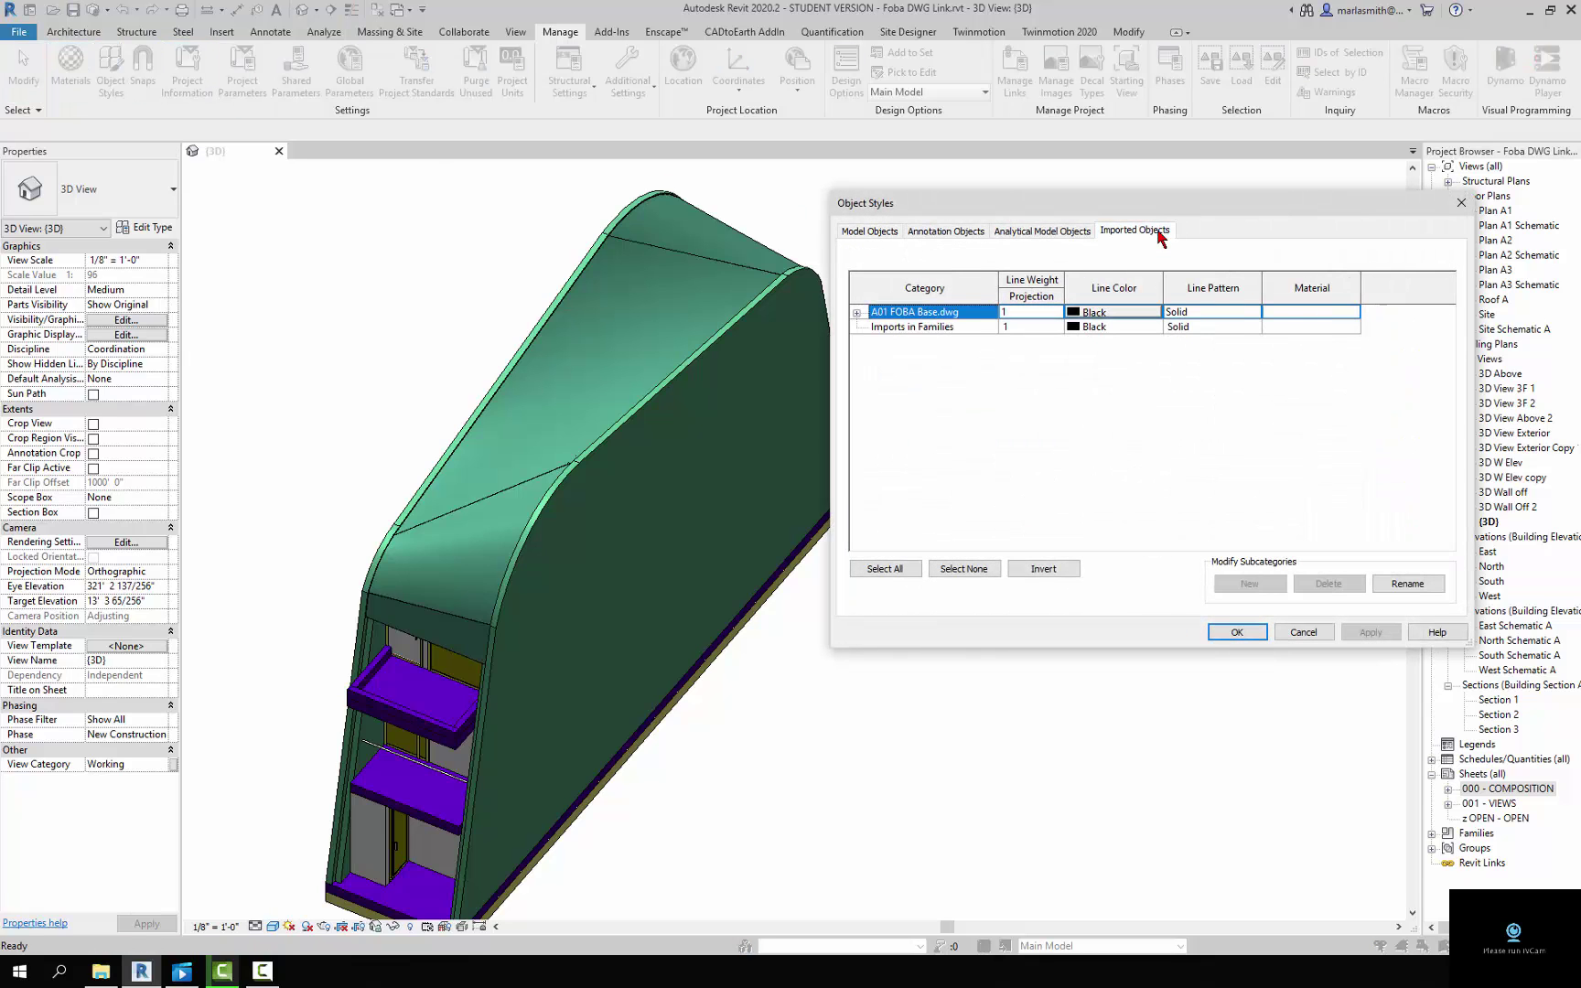
pyautogui.click(856, 313)
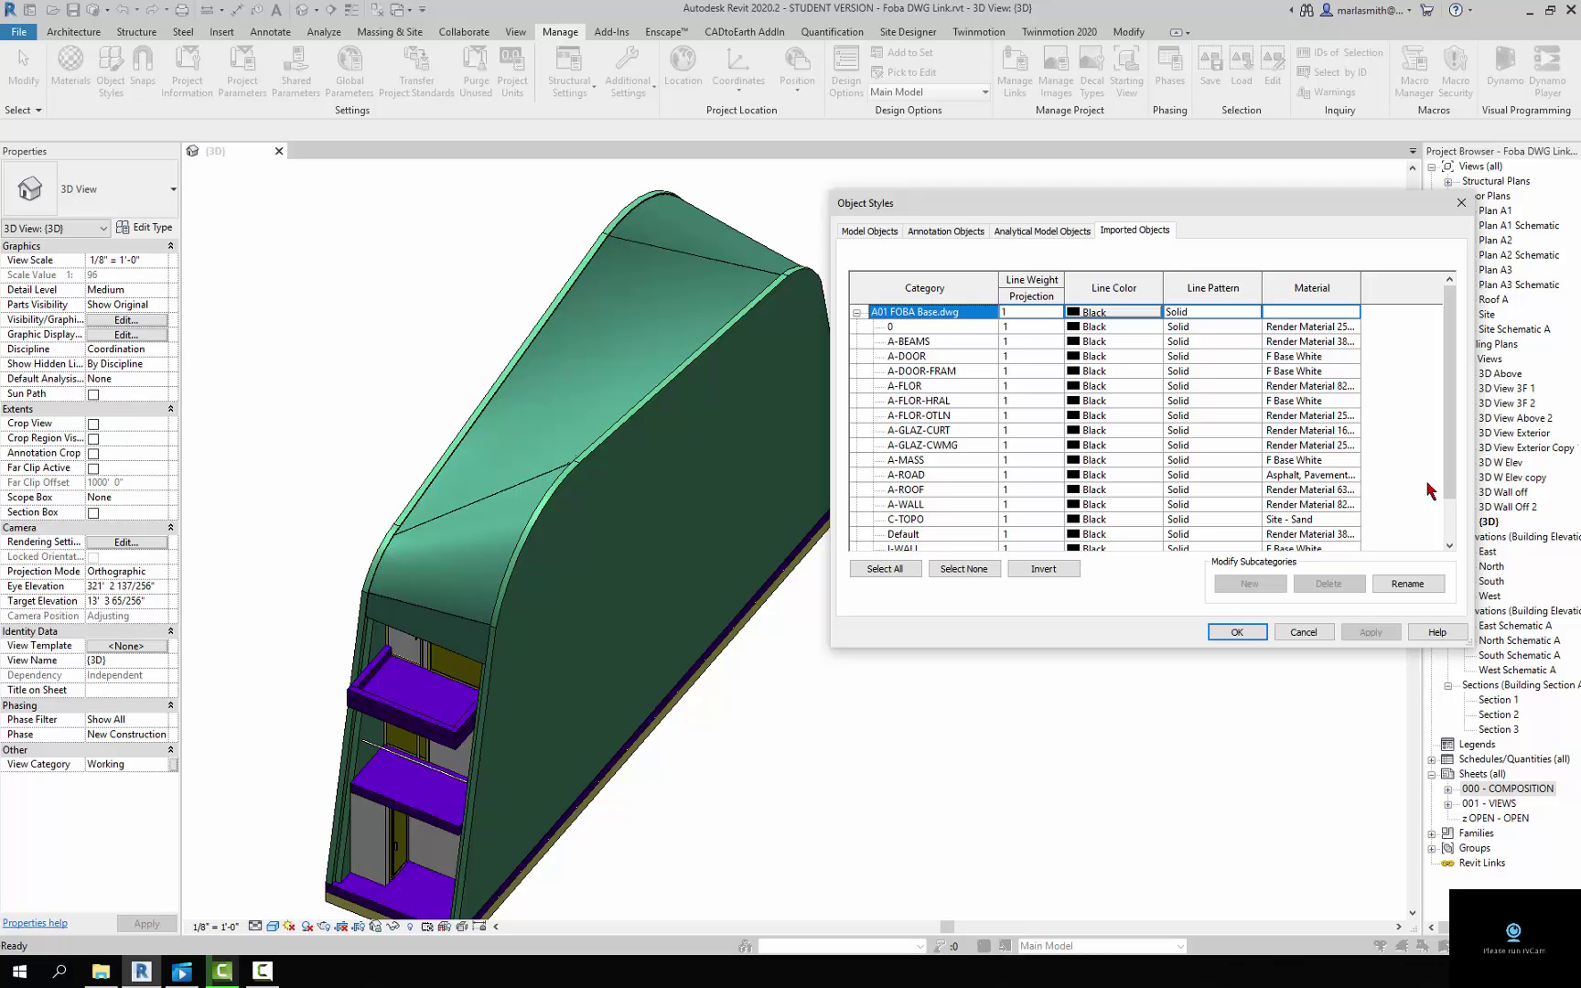
# Open the material assignment of the A-BEAMS layer and search the materials for "Concrete"
pyautogui.click(1322, 342)
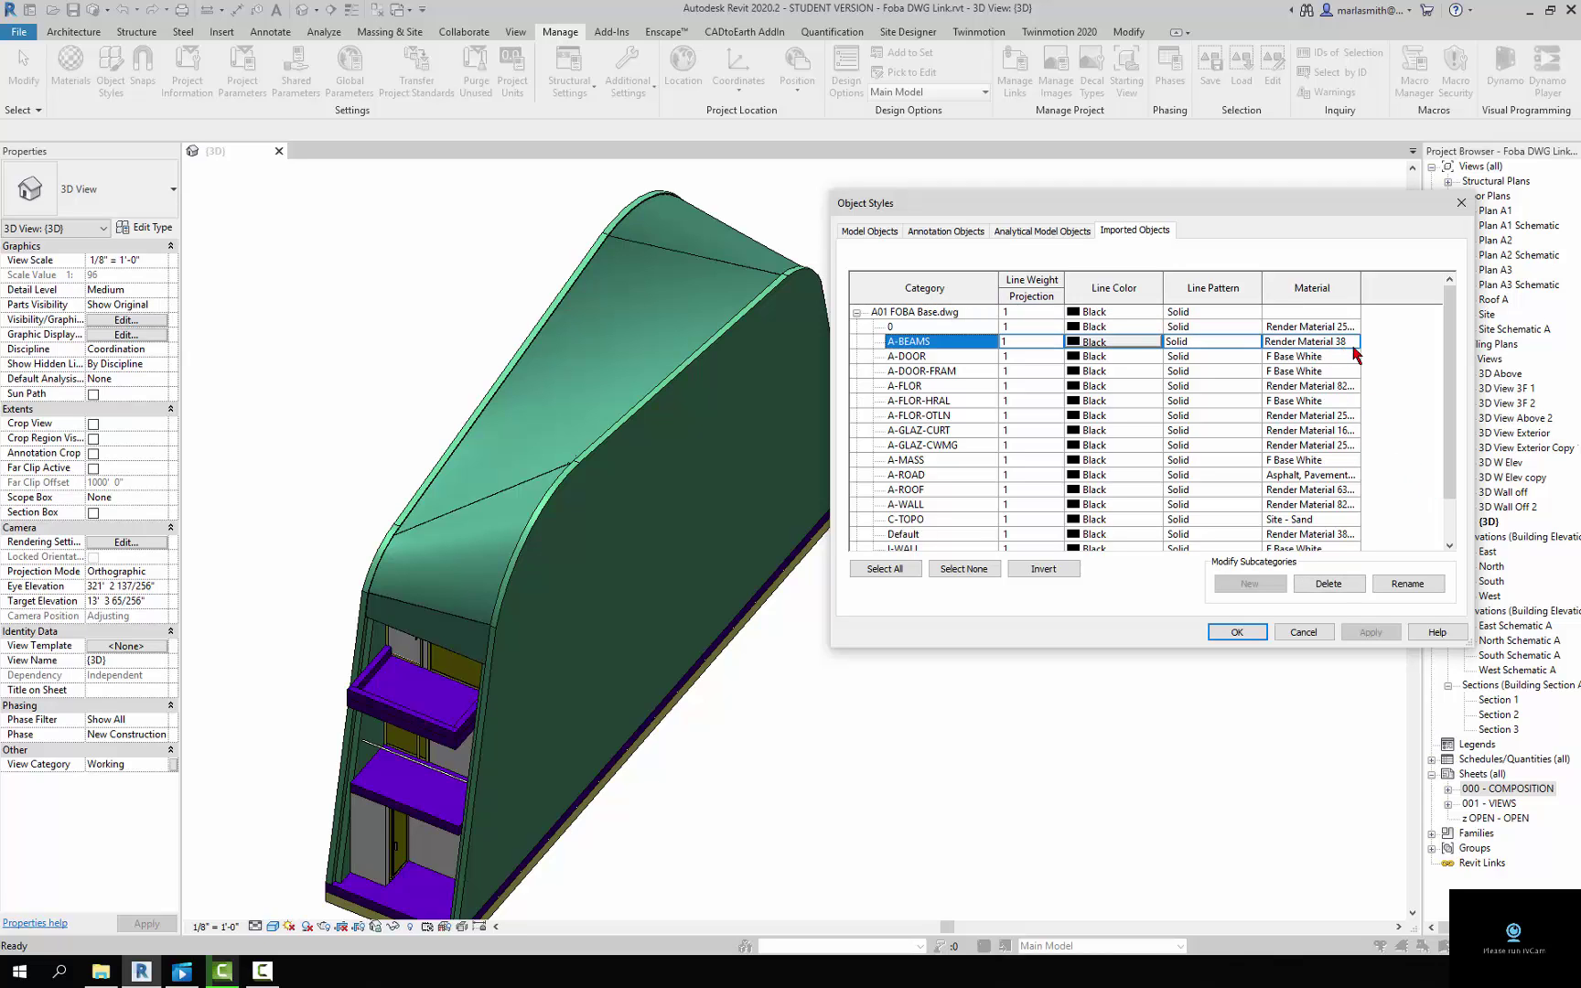
pyautogui.click(1354, 343)
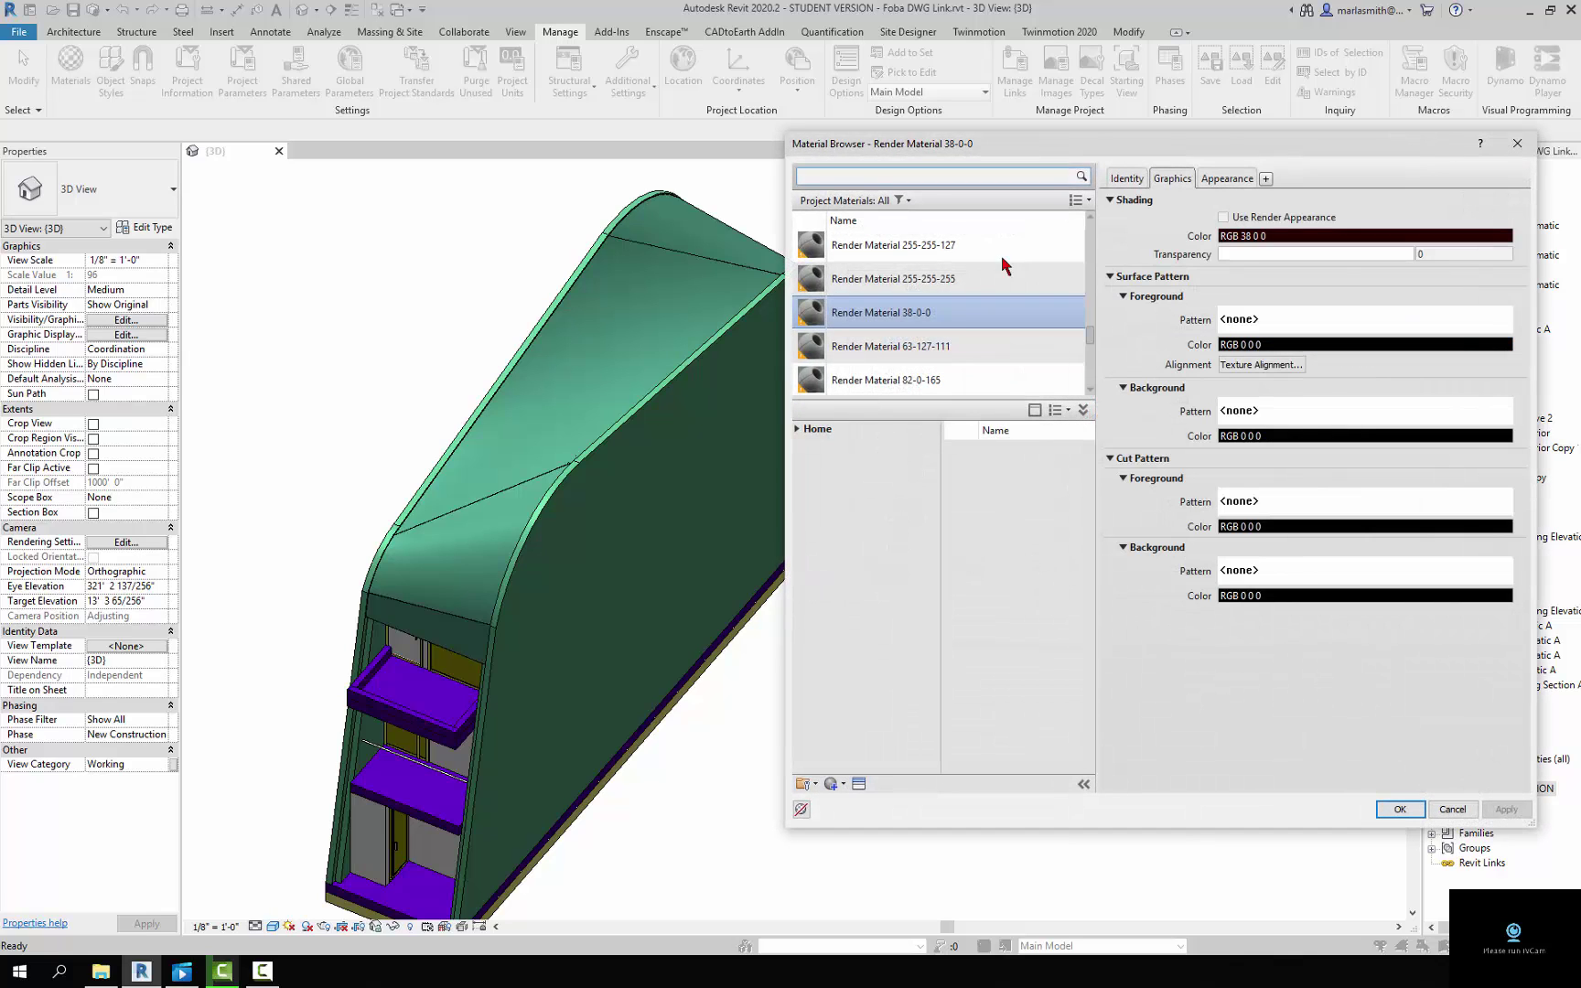
pyautogui.click(953, 176)
pyautogui.write('C')
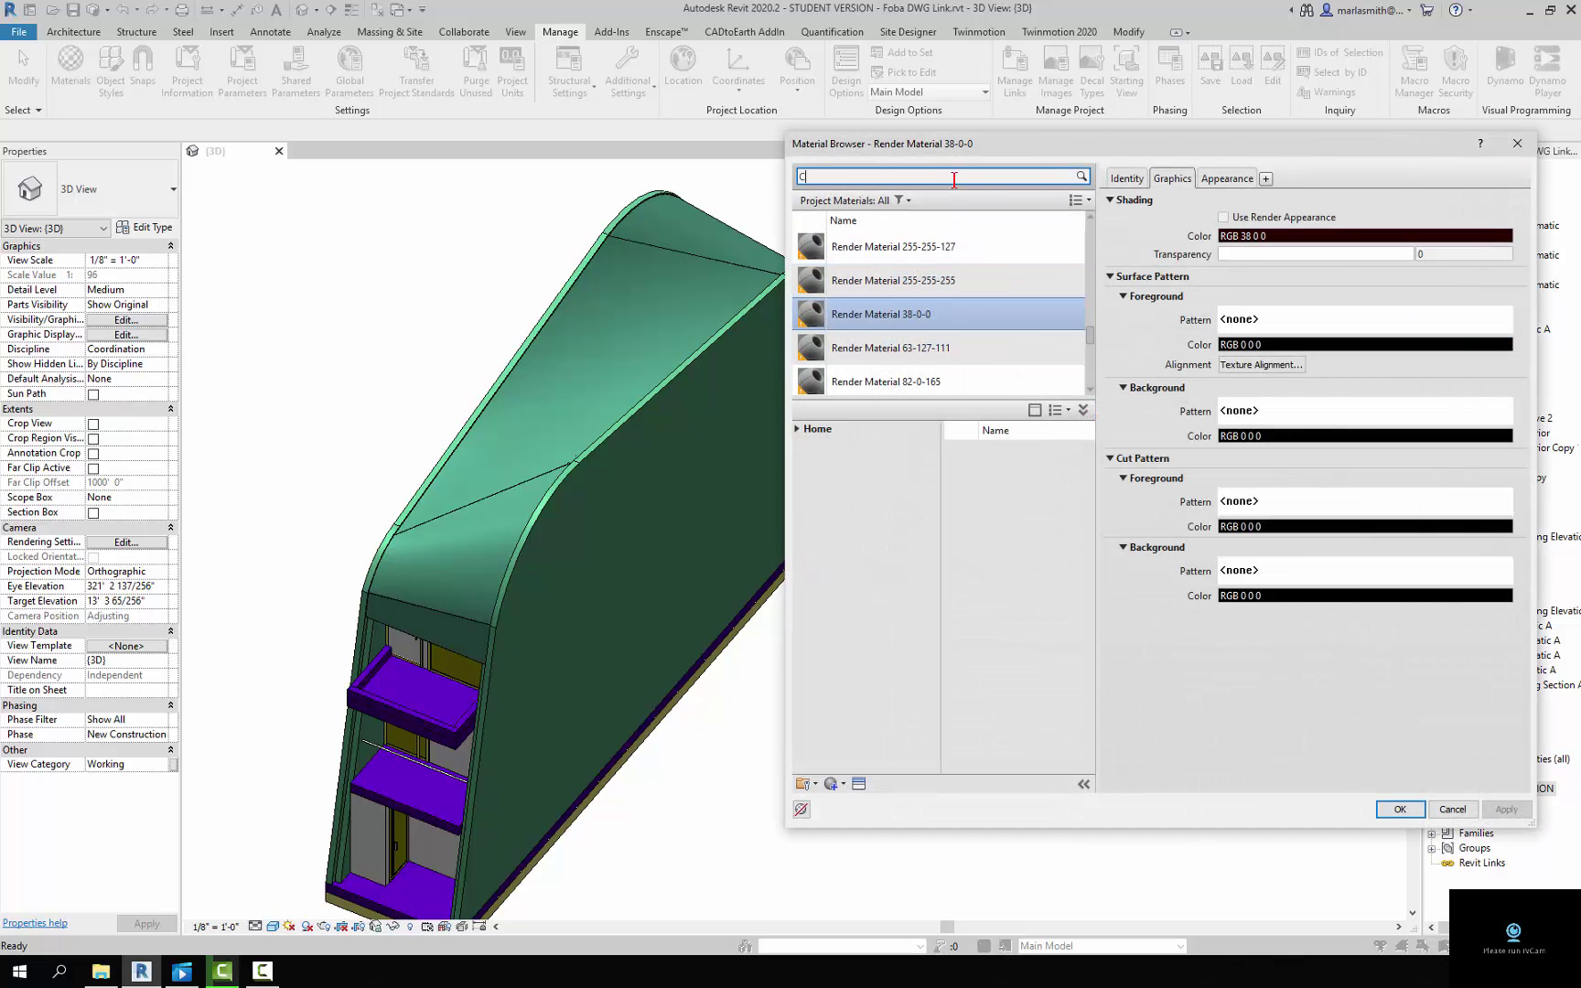
pyautogui.write('oncrete')
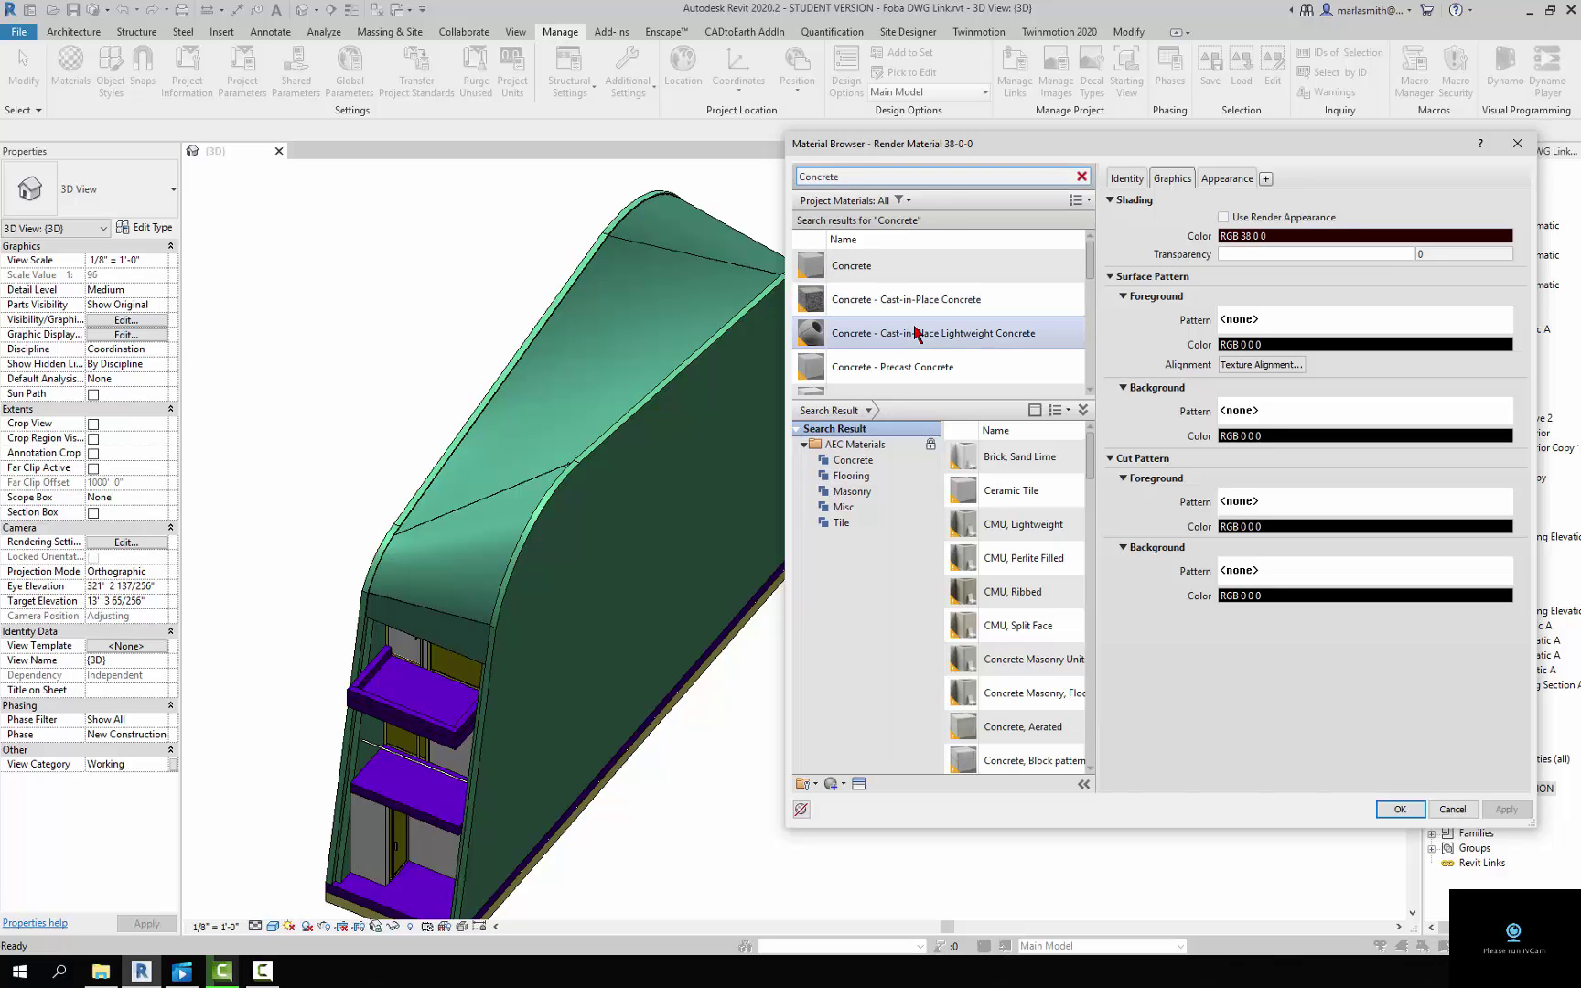
# Compare the appearance of the concrete materials and select Concrete, Precast for the A-BEAMS layer
pyautogui.click(910, 267)
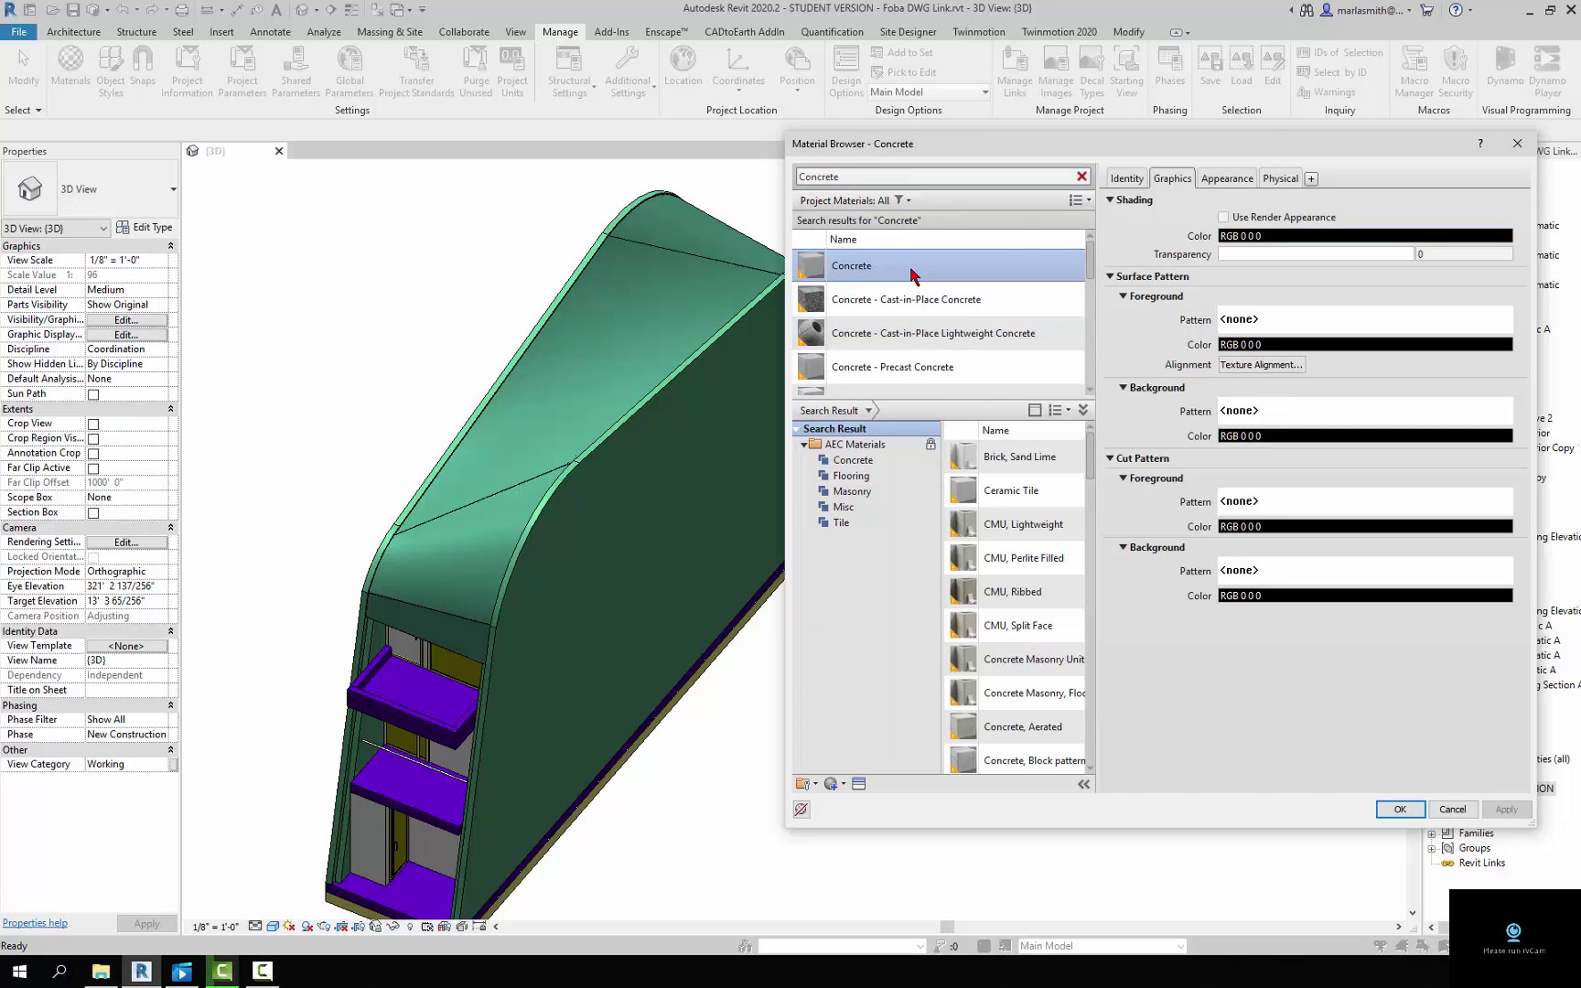
pyautogui.click(1228, 178)
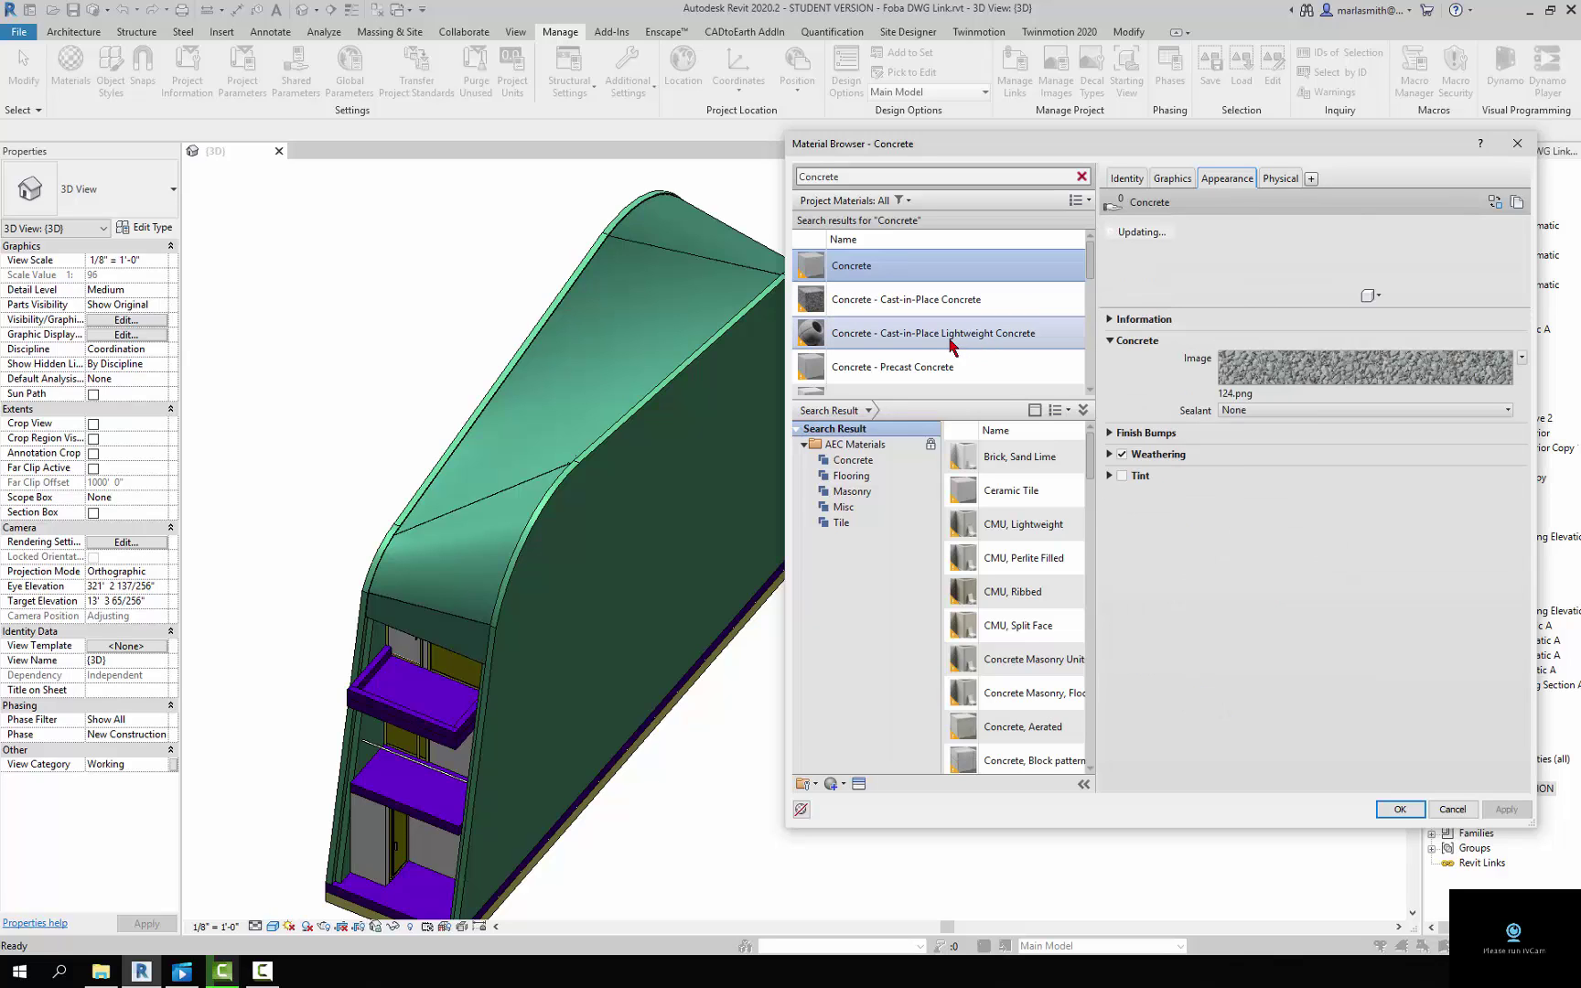
pyautogui.click(943, 370)
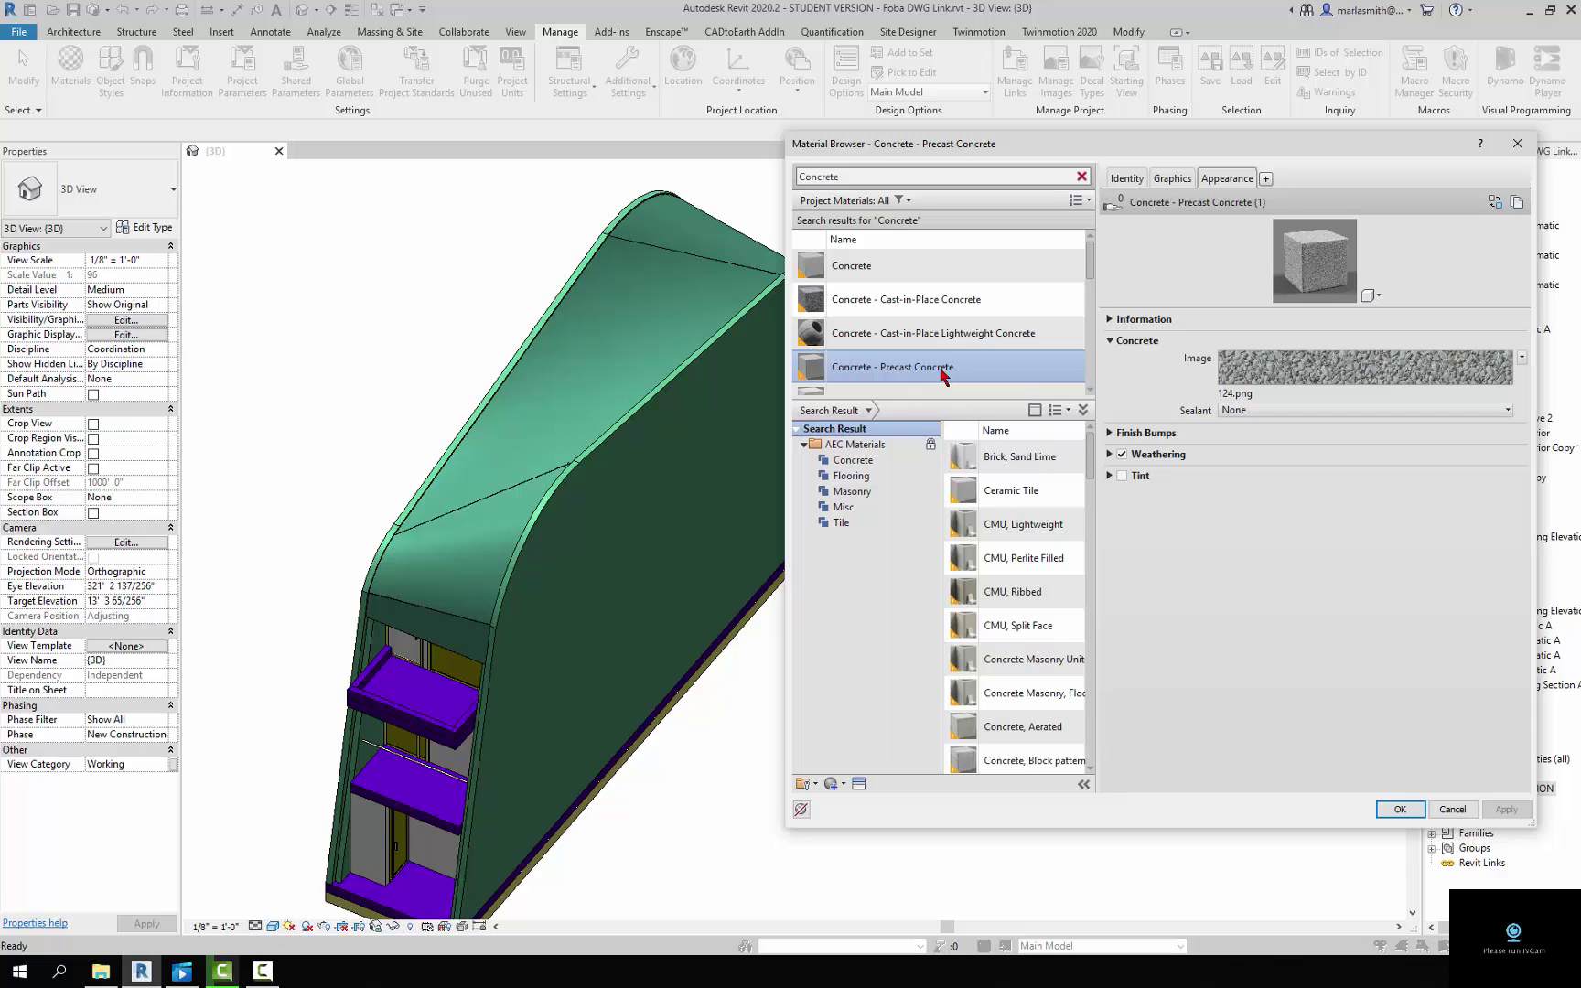
pyautogui.click(955, 336)
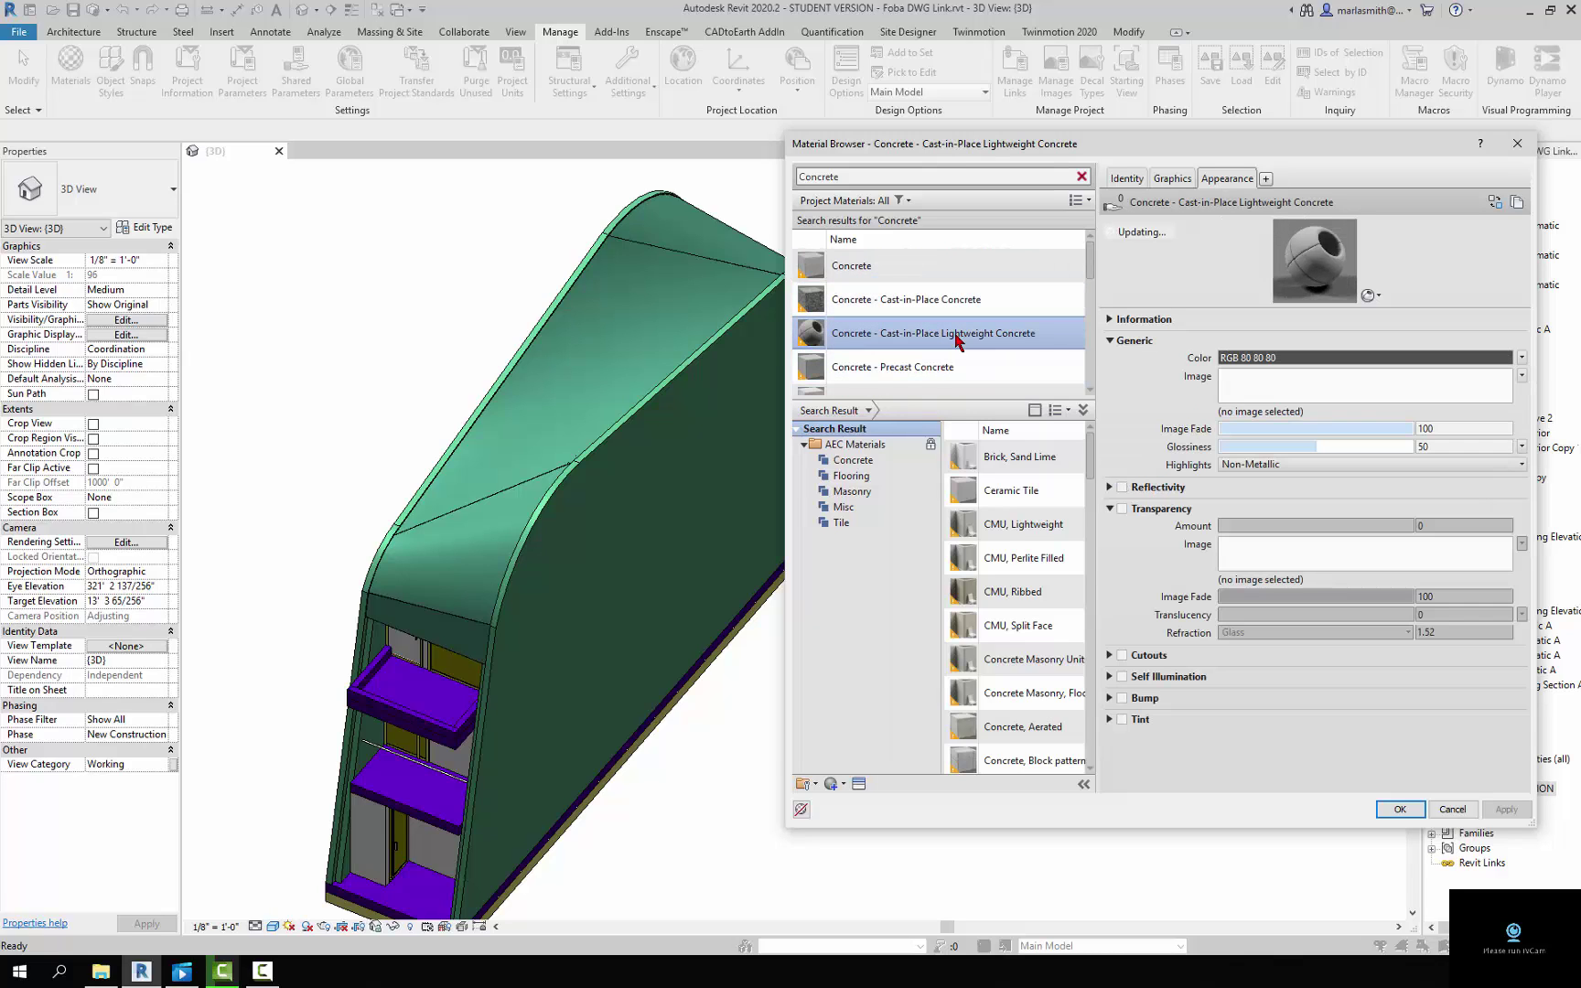
pyautogui.scroll(-1, 955, 338)
pyautogui.scroll(-1, 955, 342)
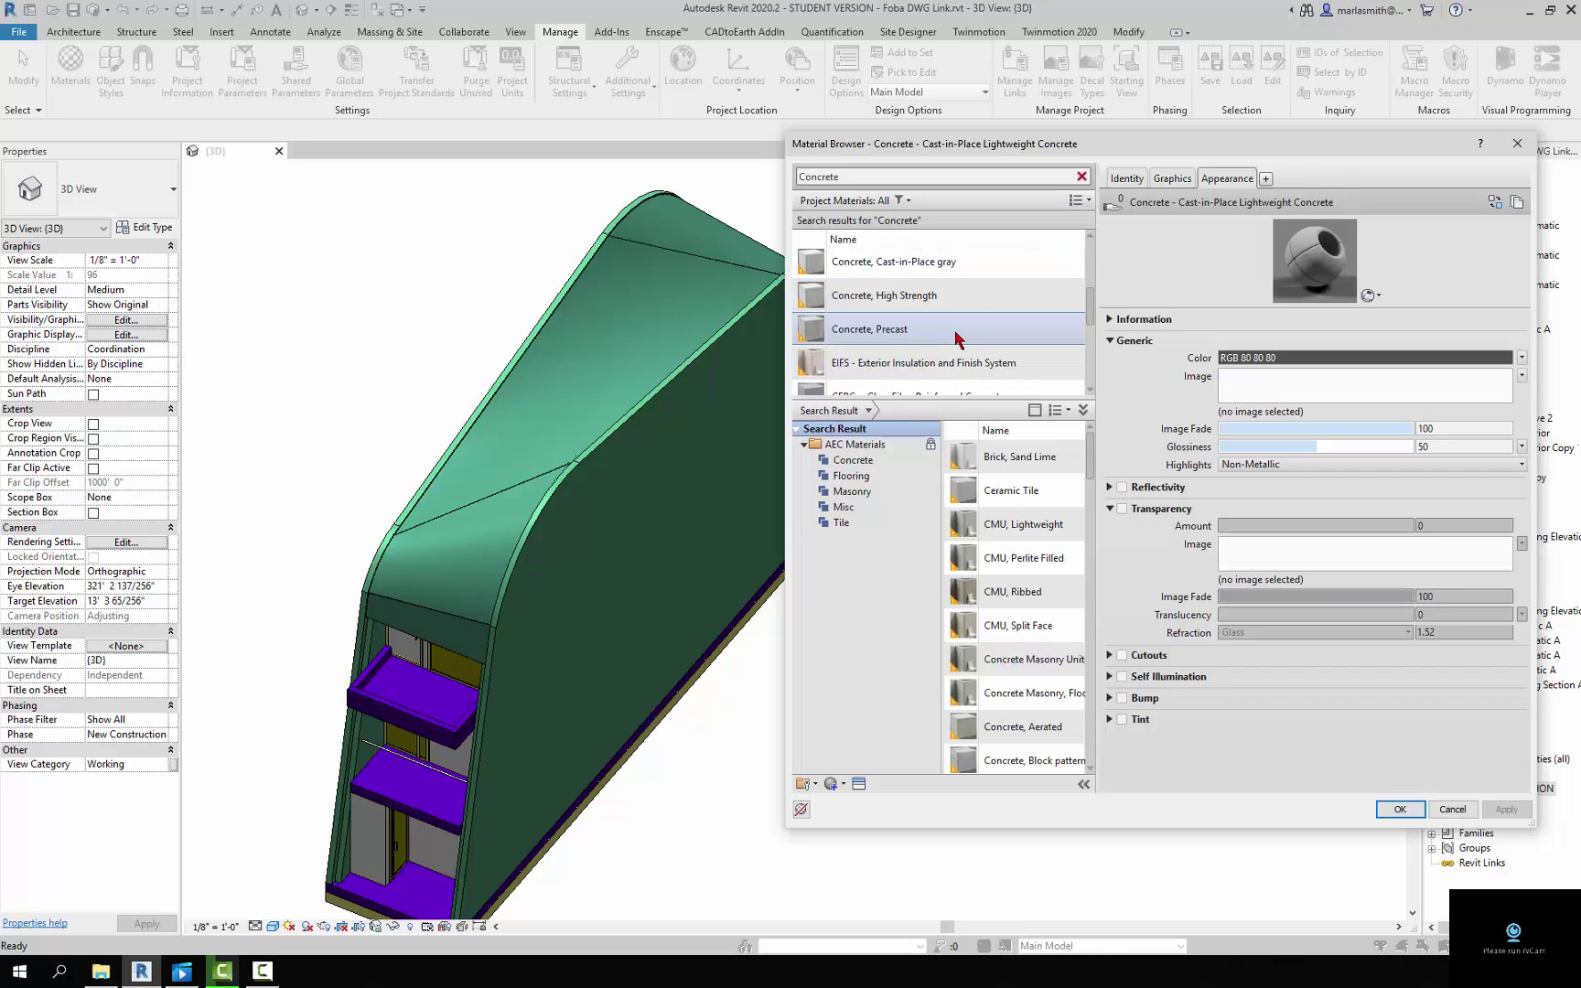
pyautogui.click(957, 337)
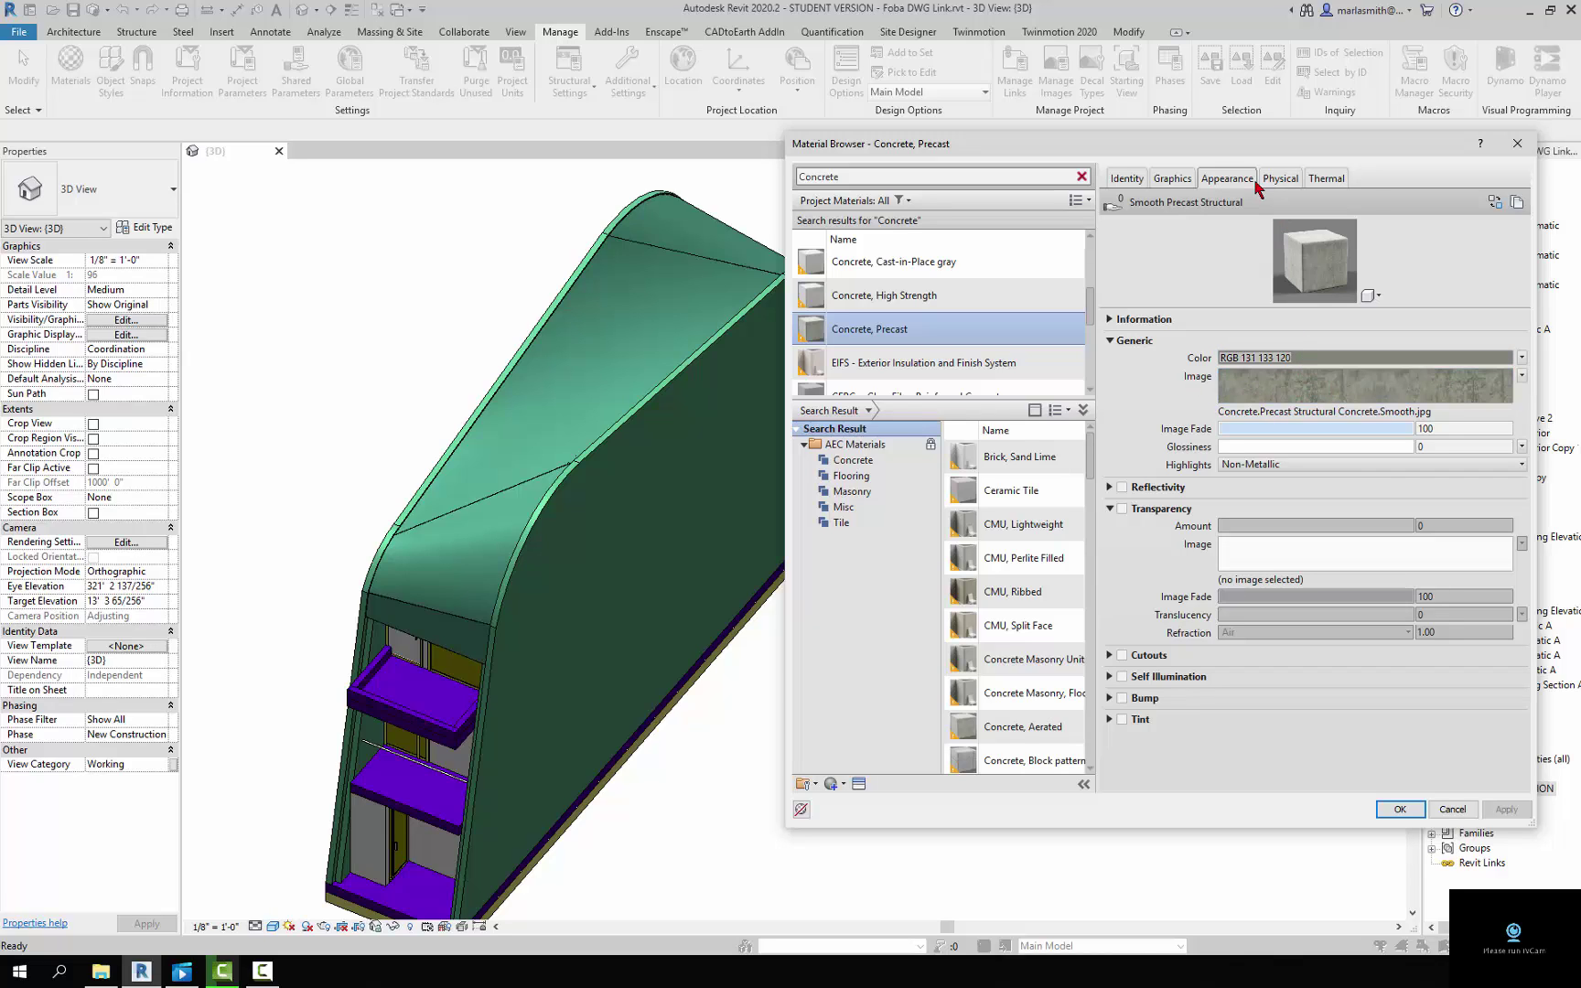
# Set the sample width of the Concrete, Precast appearance image to 10' with the proportions linked
pyautogui.click(1306, 400)
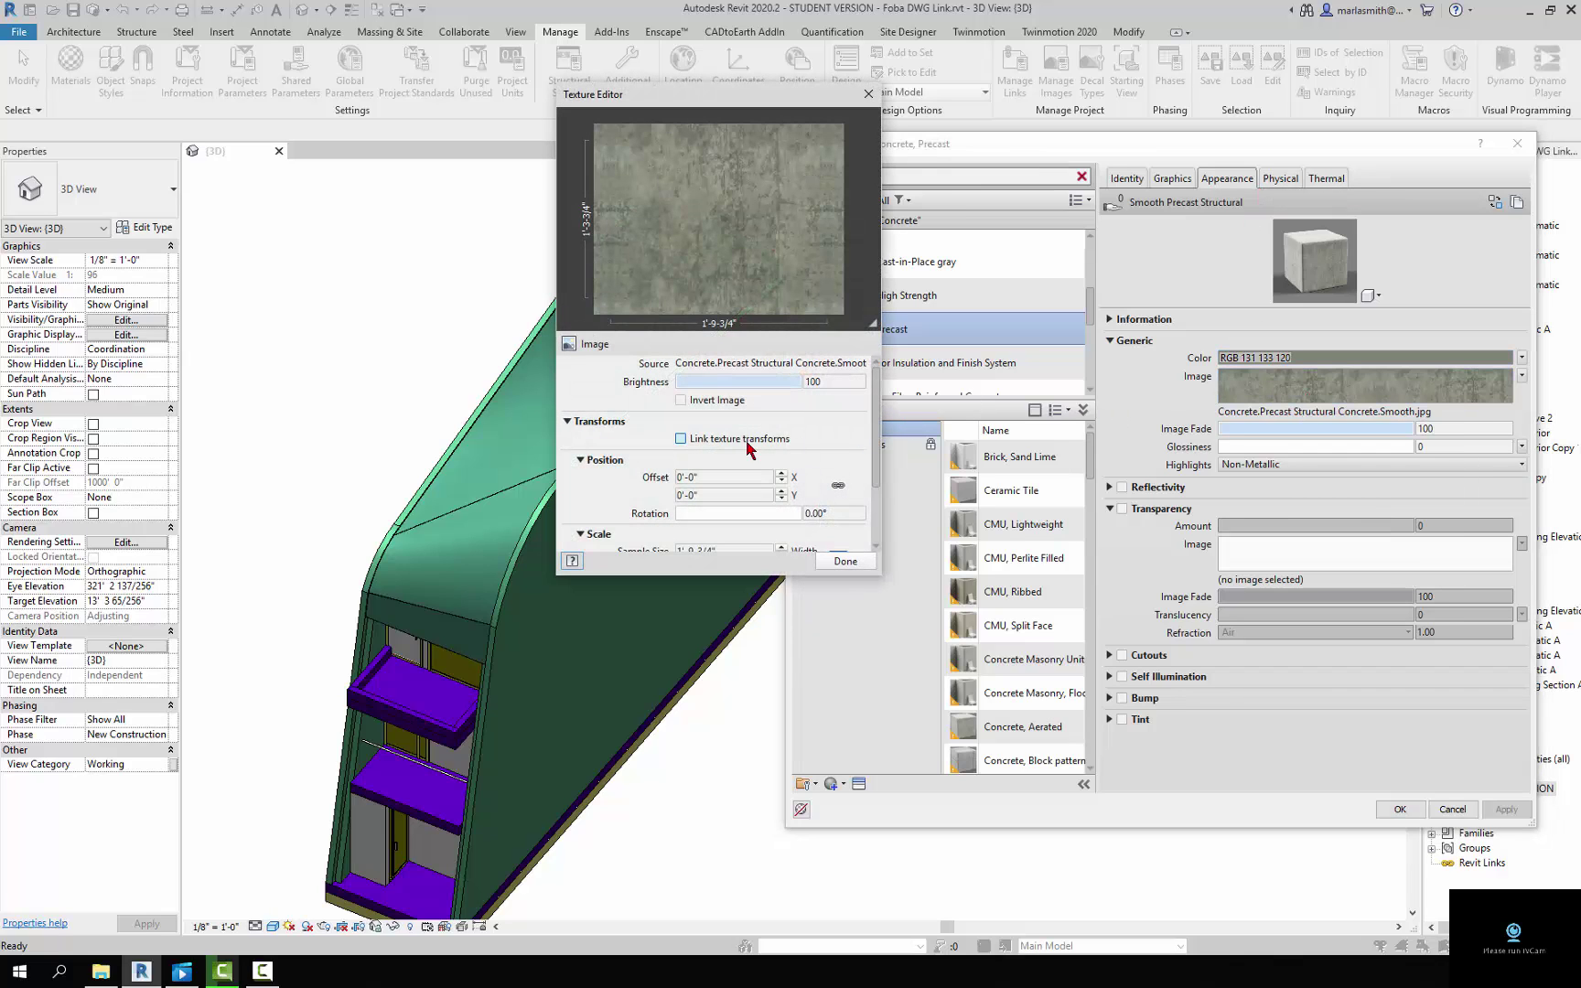
pyautogui.scroll(-2, 747, 446)
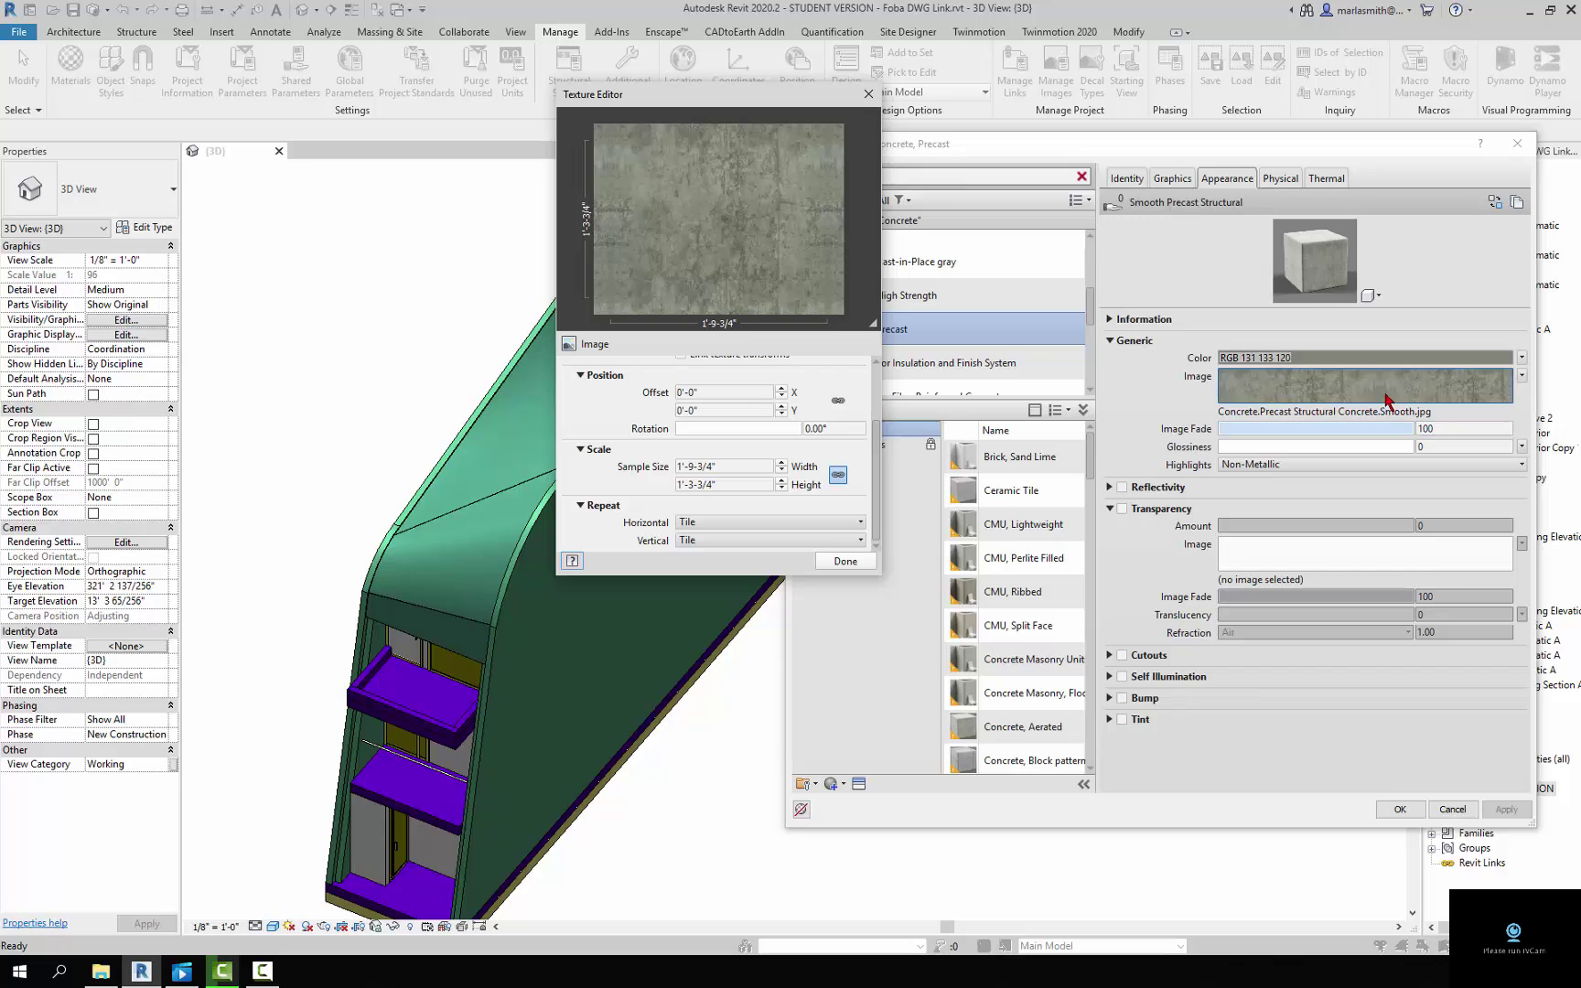
pyautogui.click(743, 466)
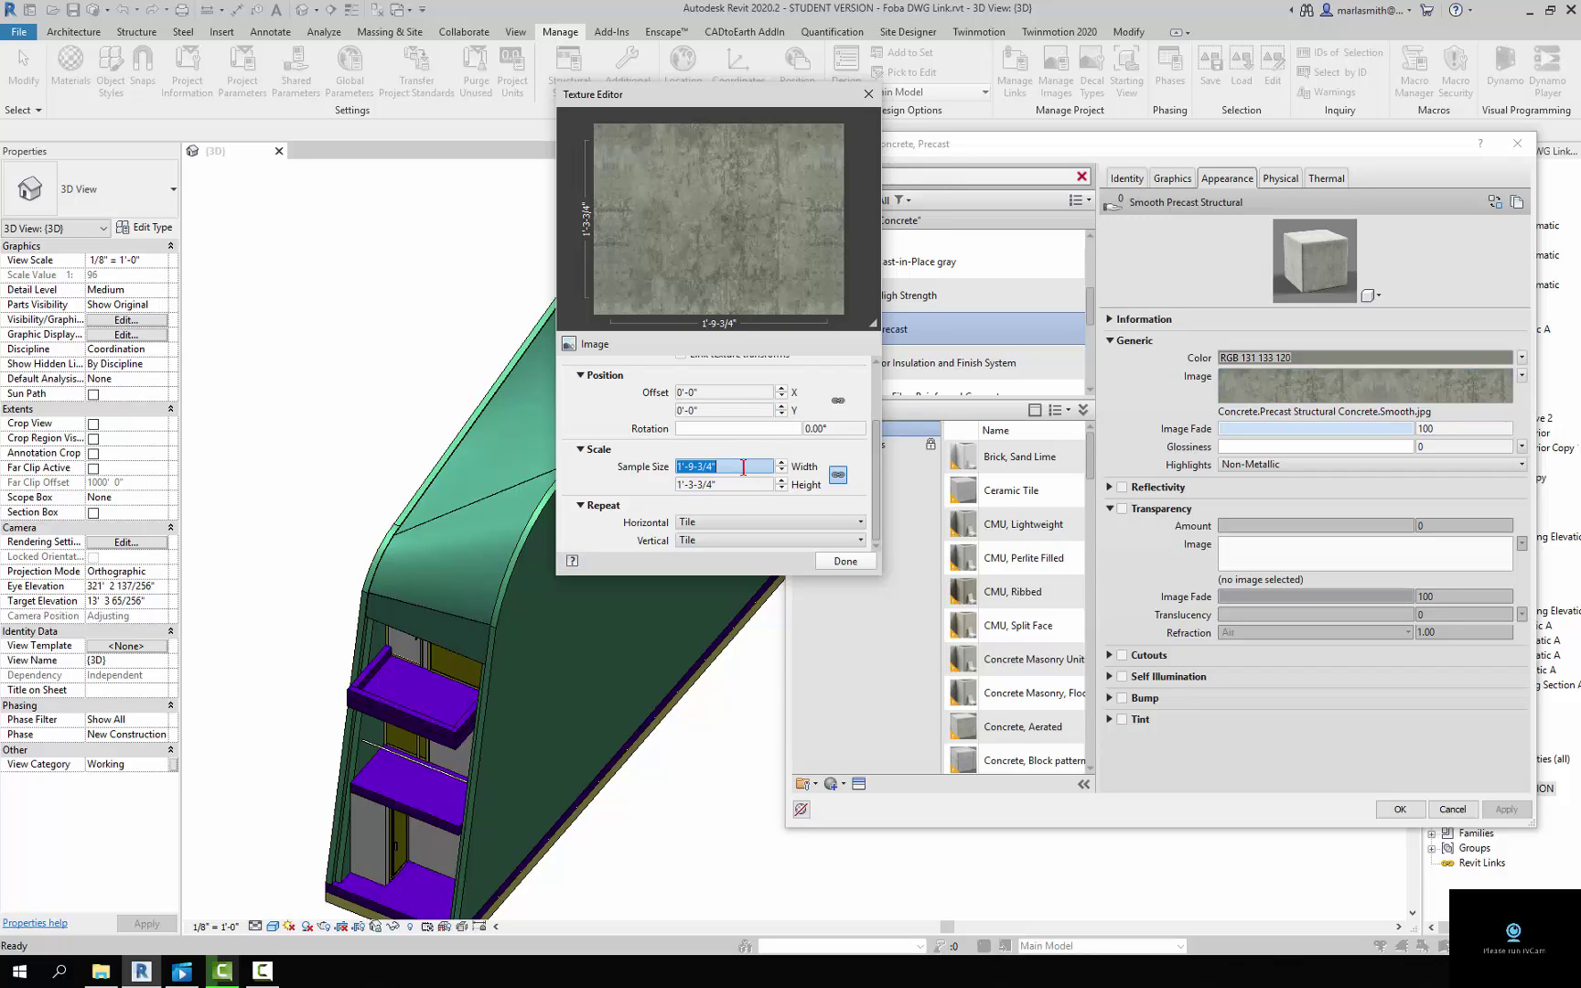
pyautogui.write('1')
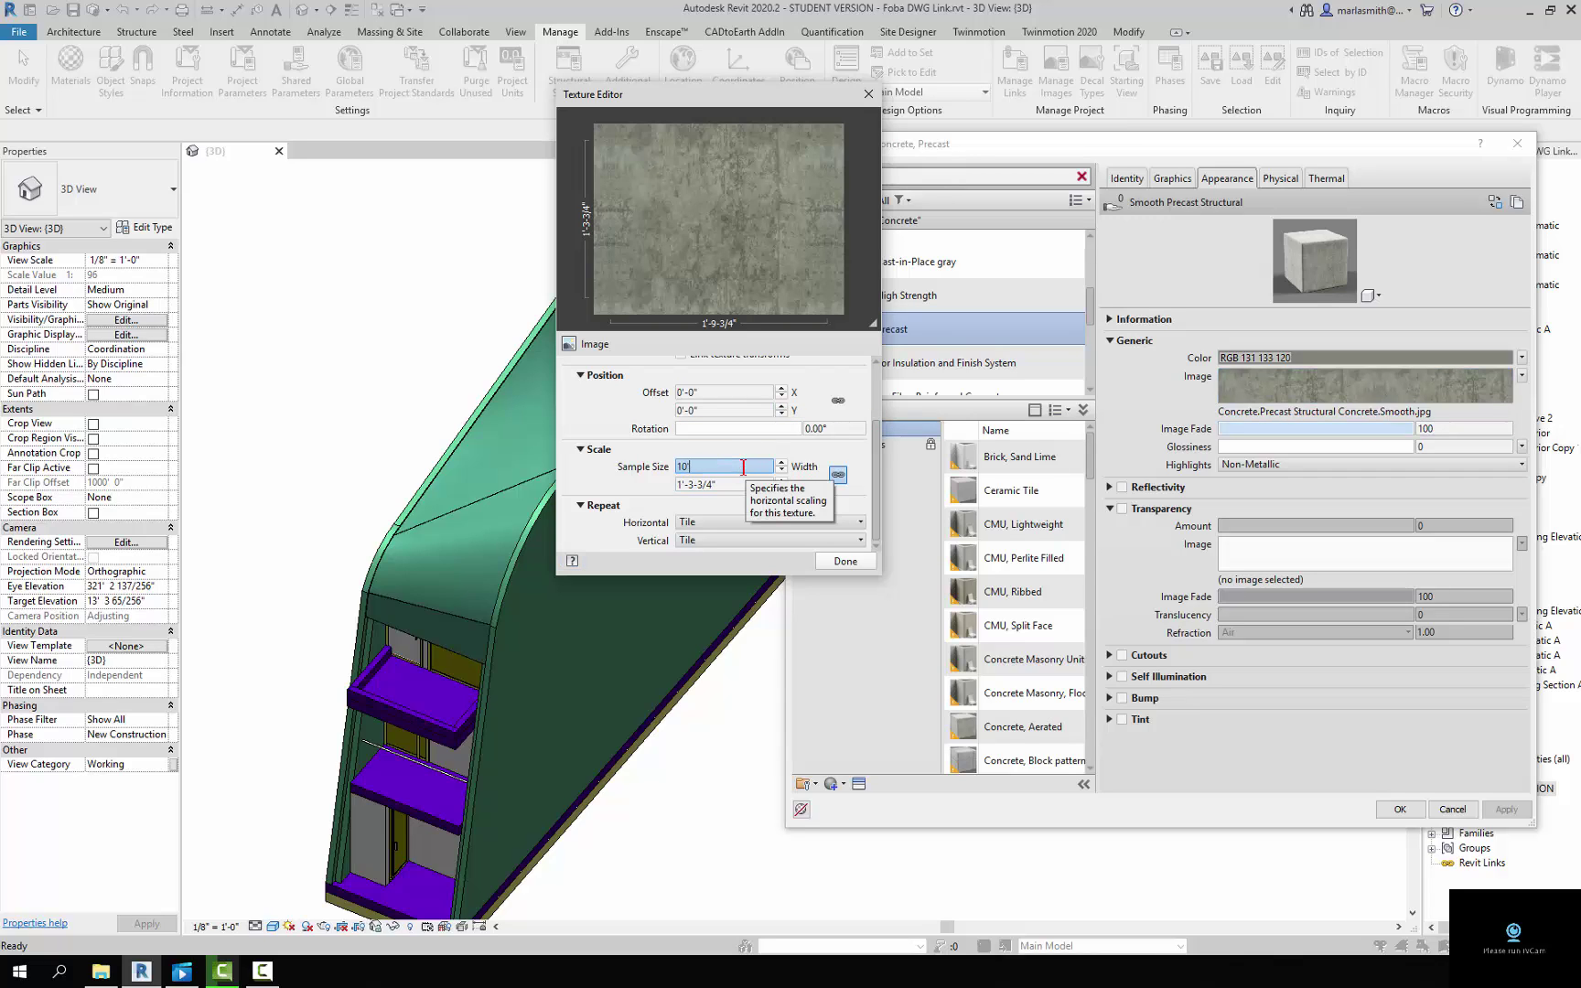
pyautogui.write('0')
pyautogui.press('Tab')
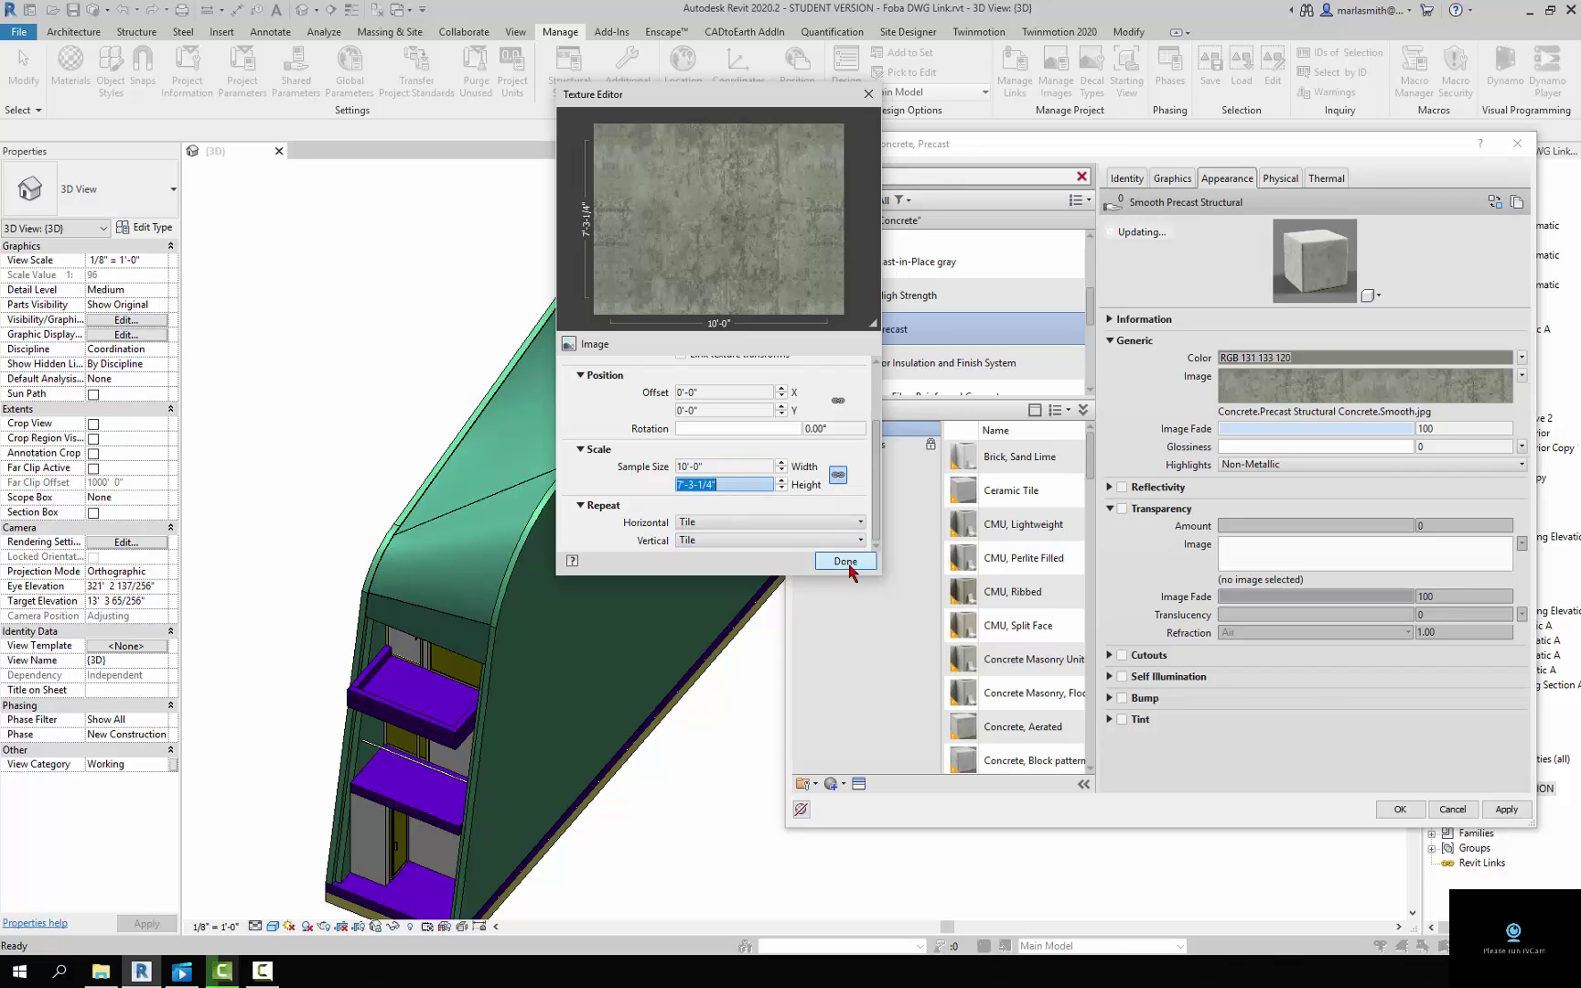
pyautogui.click(846, 561)
# Set the precast concrete appearance to image fade 51 and color RGB 118-124-135
pyautogui.moveTo(1400, 429); pyautogui.dragTo(1319, 429)
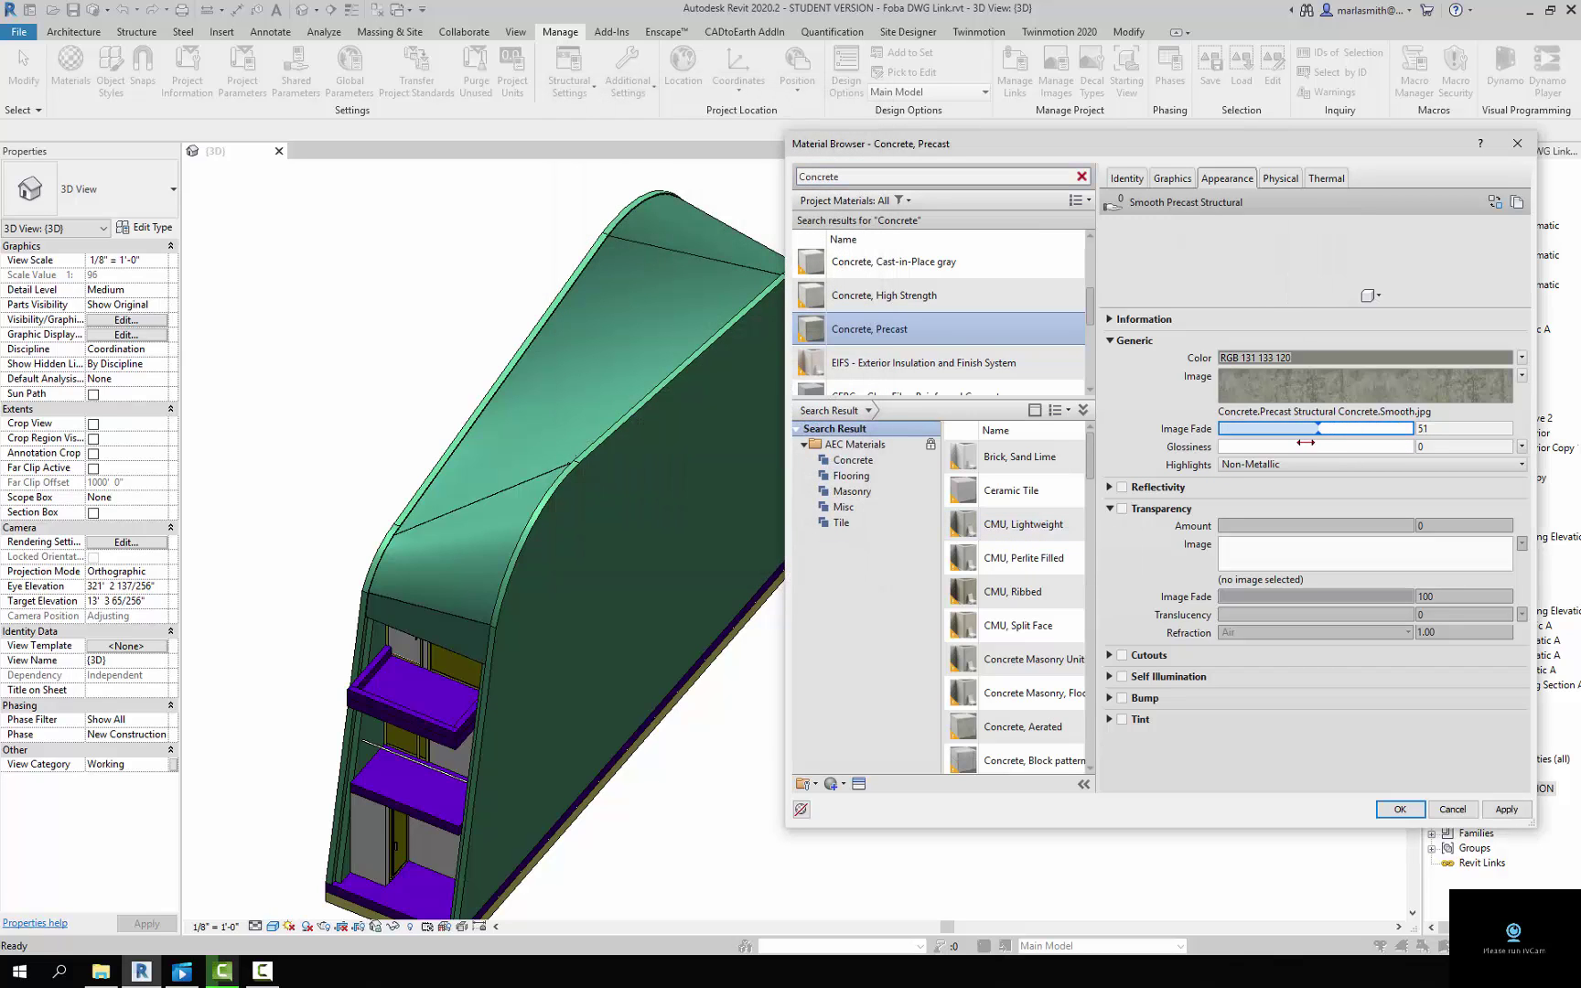
pyautogui.click(1342, 359)
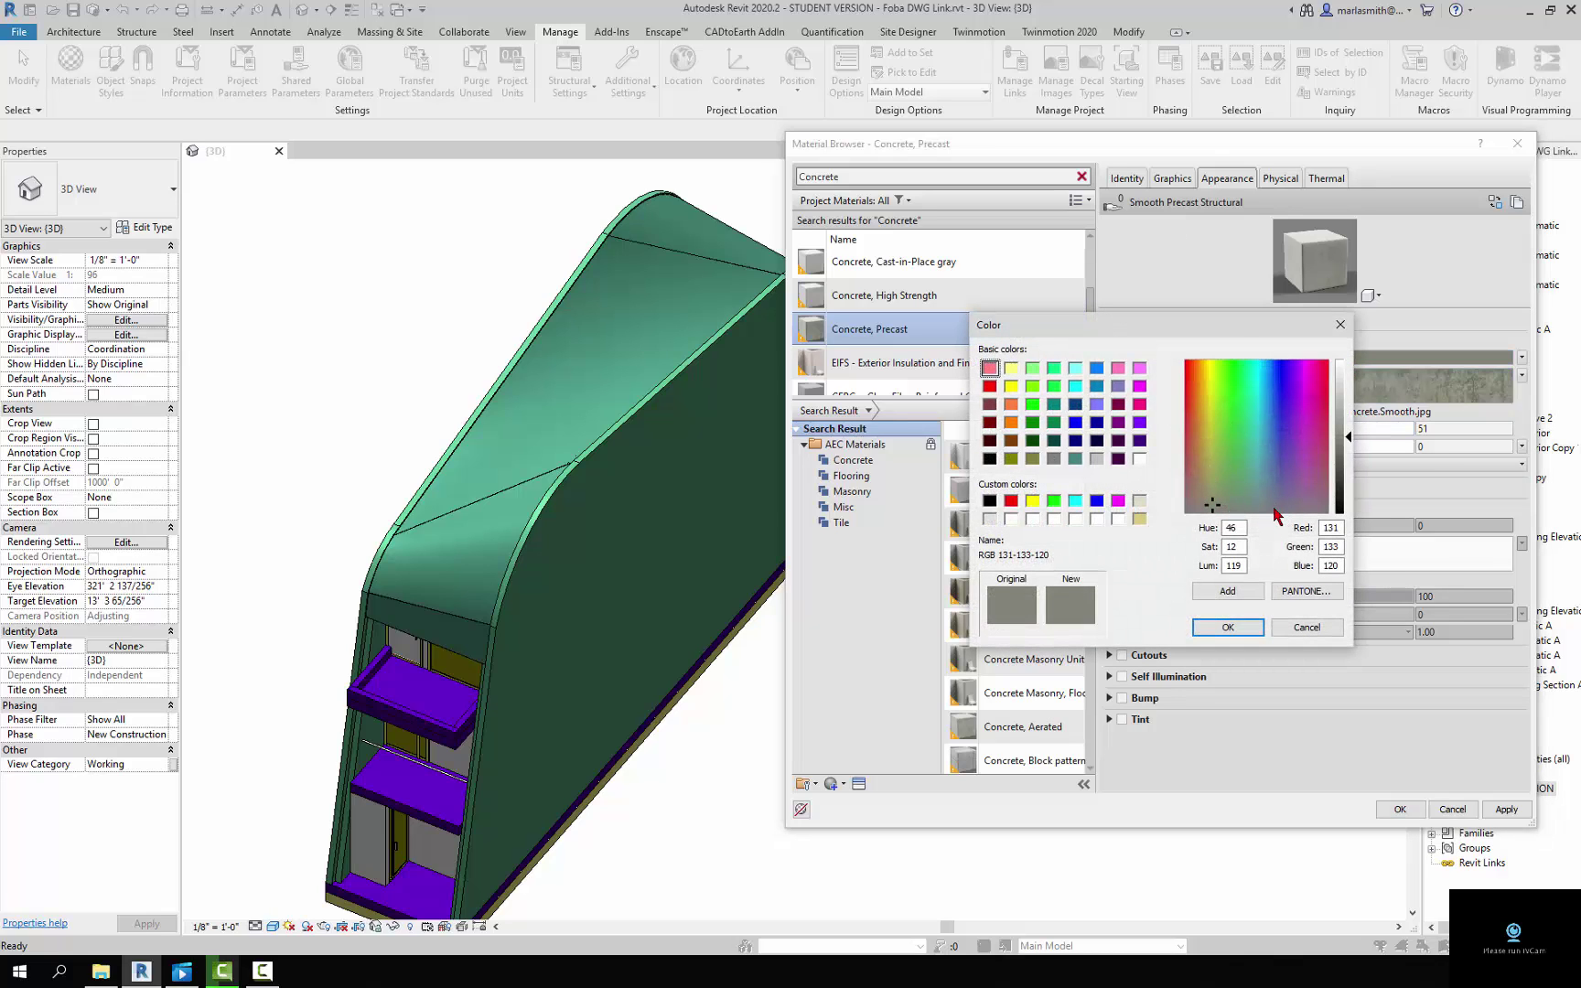
pyautogui.click(1271, 503)
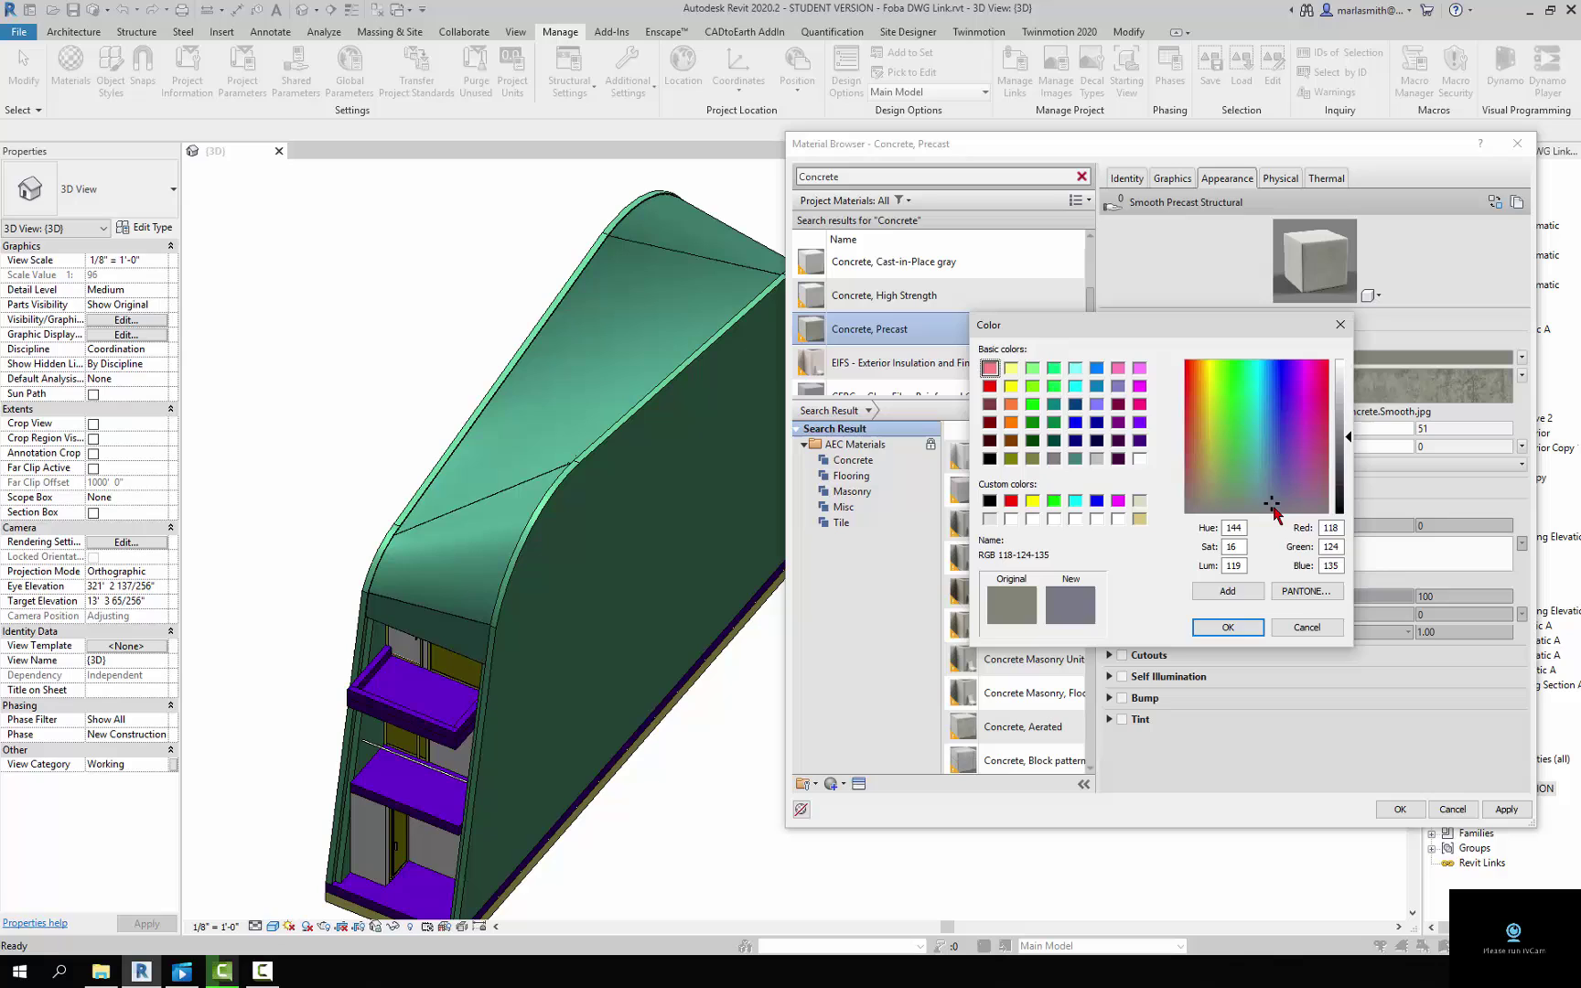
pyautogui.click(1243, 626)
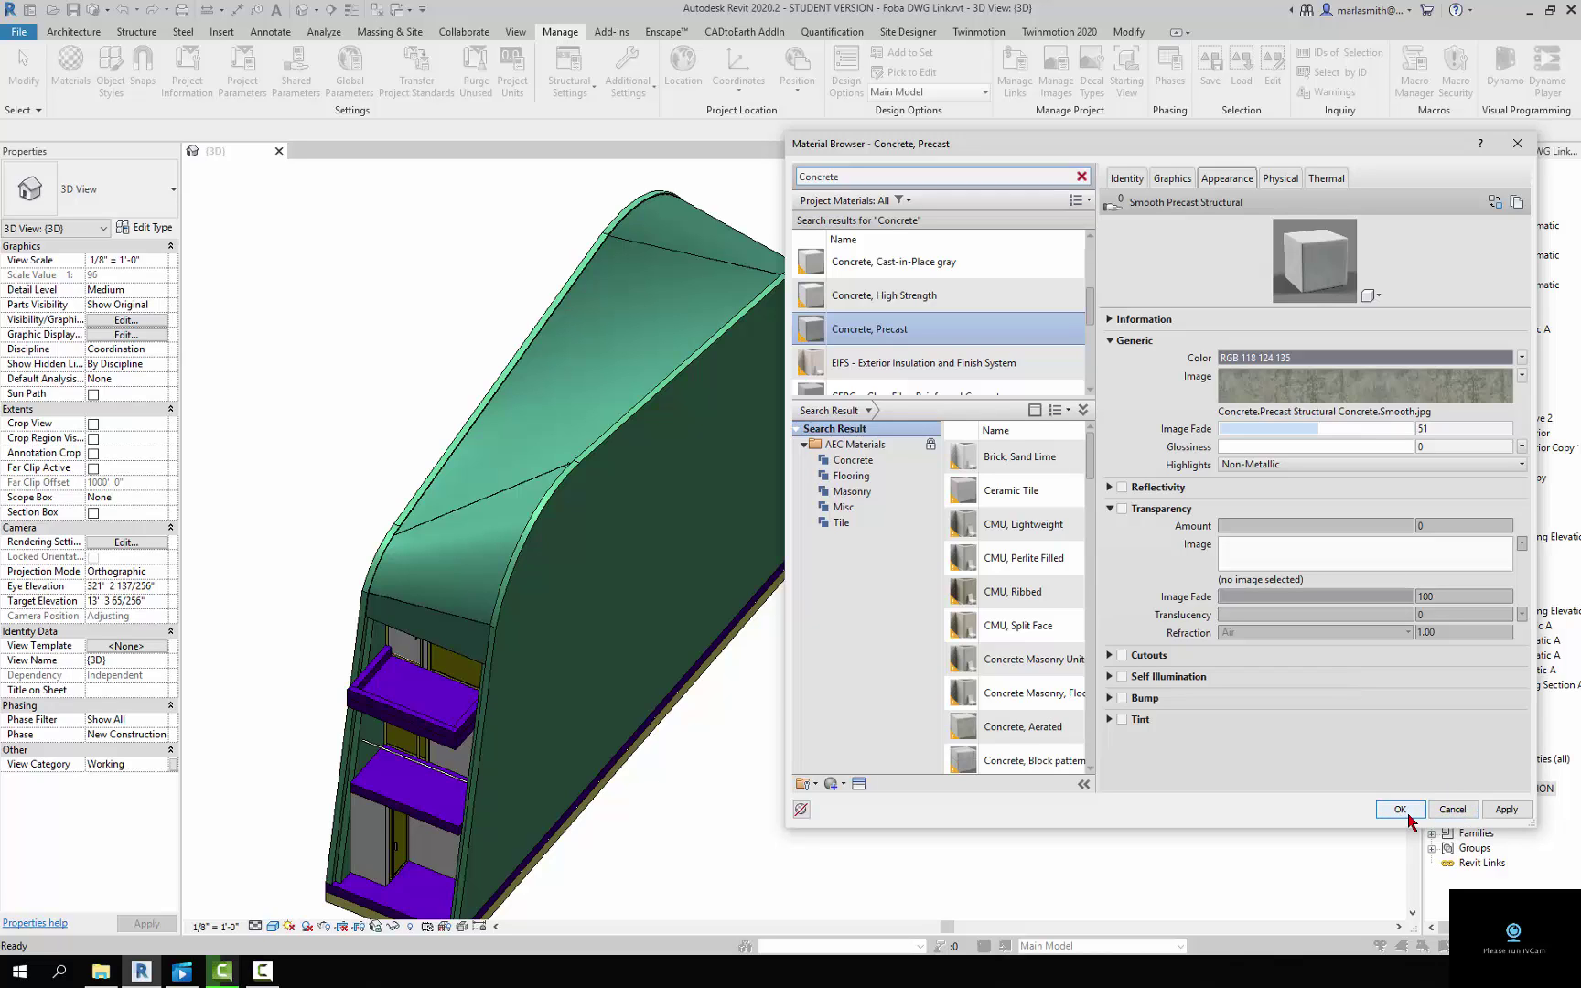
# Make the Concrete, Precast shading use its render appearance and apply the material to the A-BEAMS layer
pyautogui.click(1170, 180)
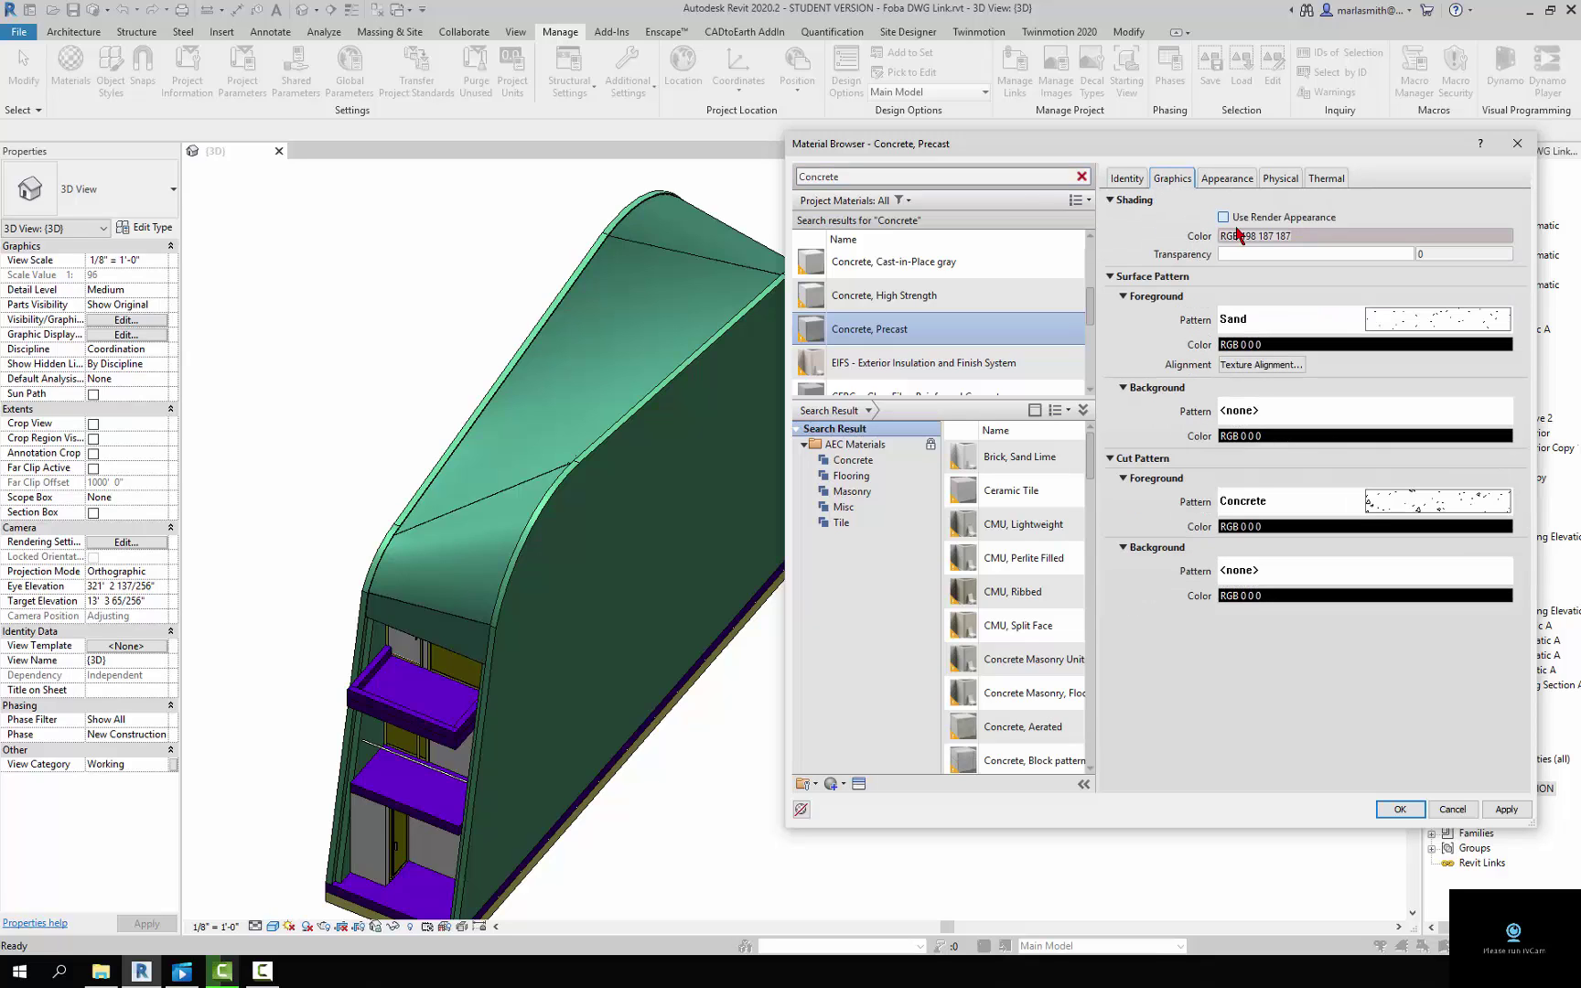
pyautogui.click(1224, 218)
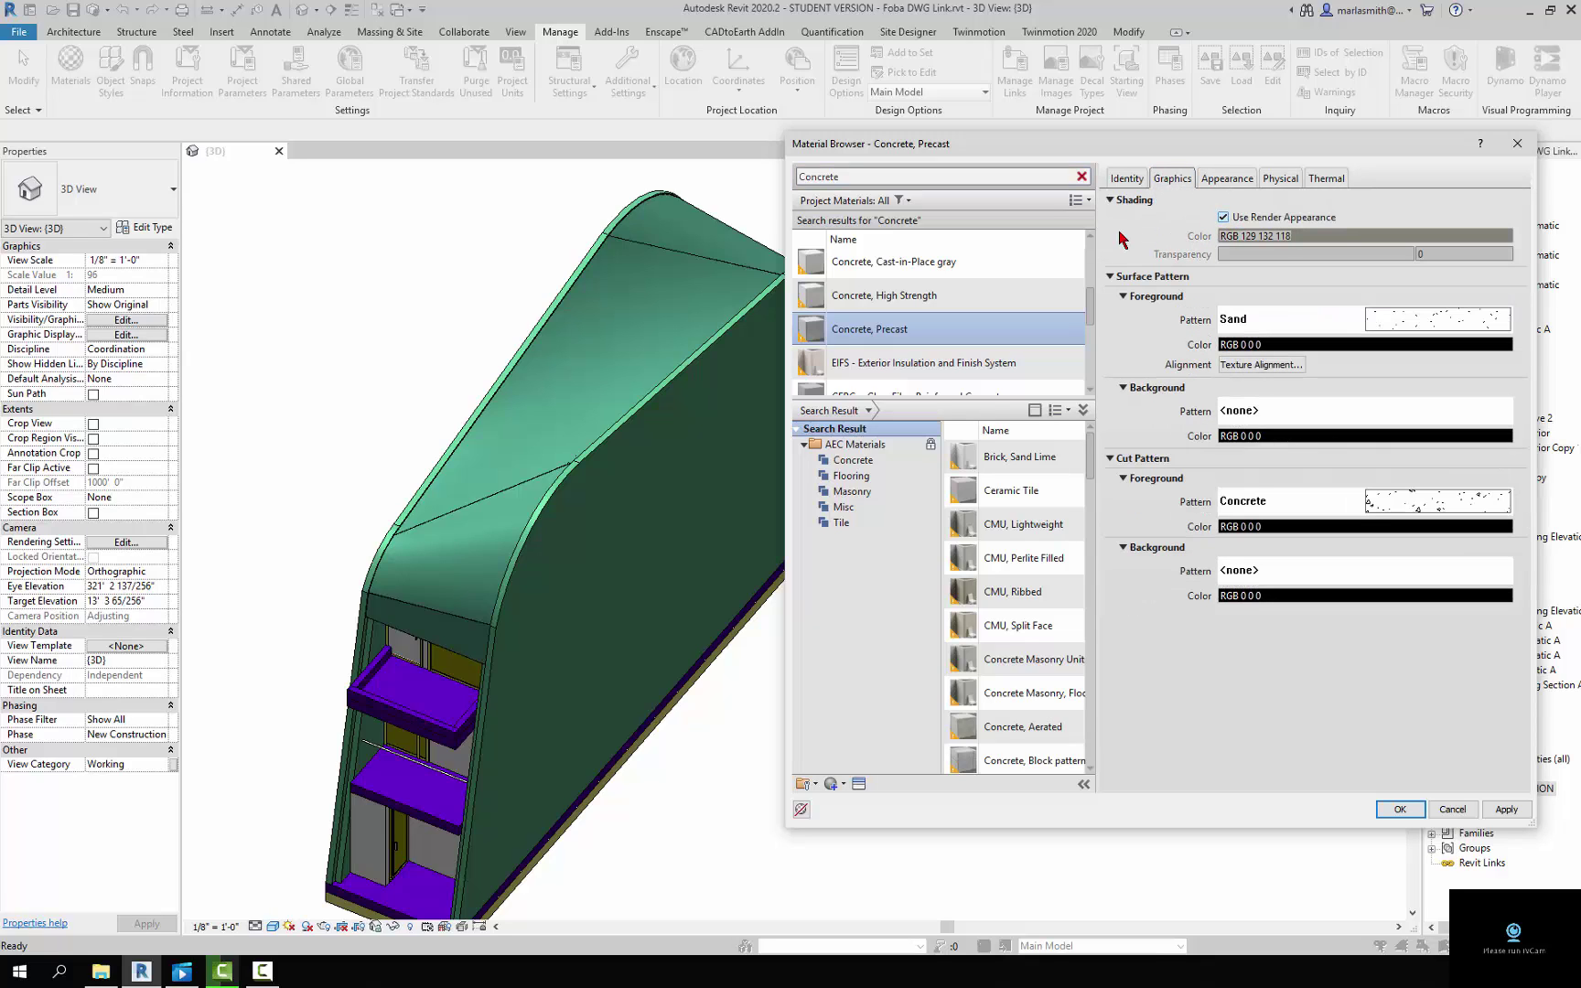
pyautogui.scroll(1, 972, 344)
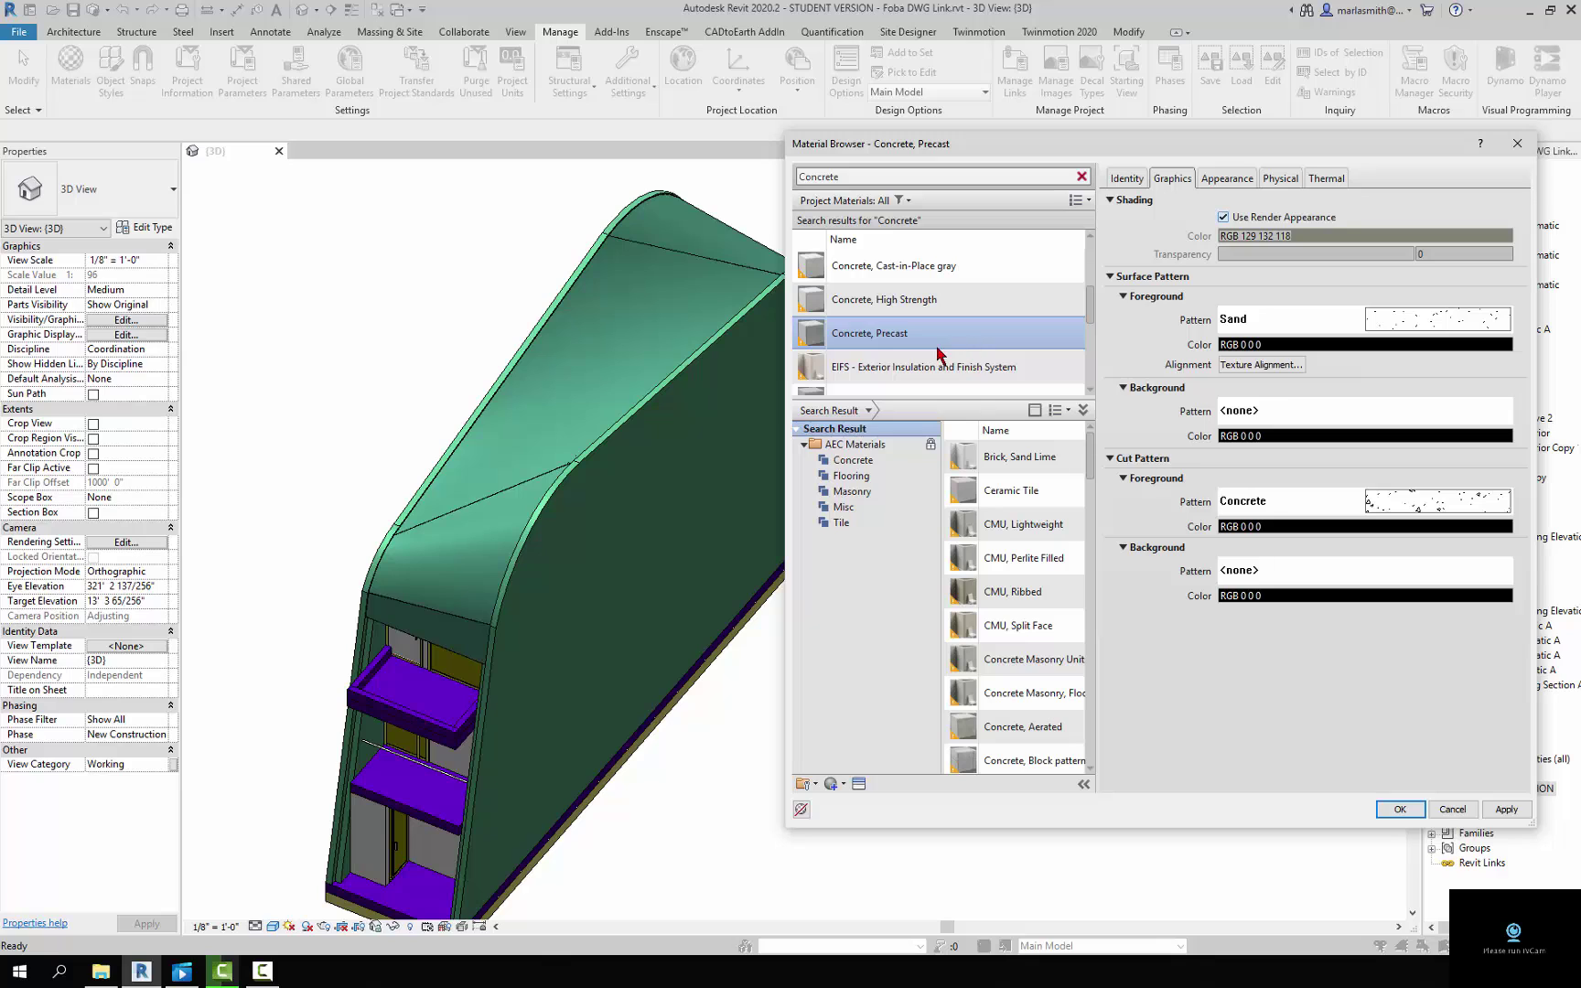
pyautogui.click(1415, 809)
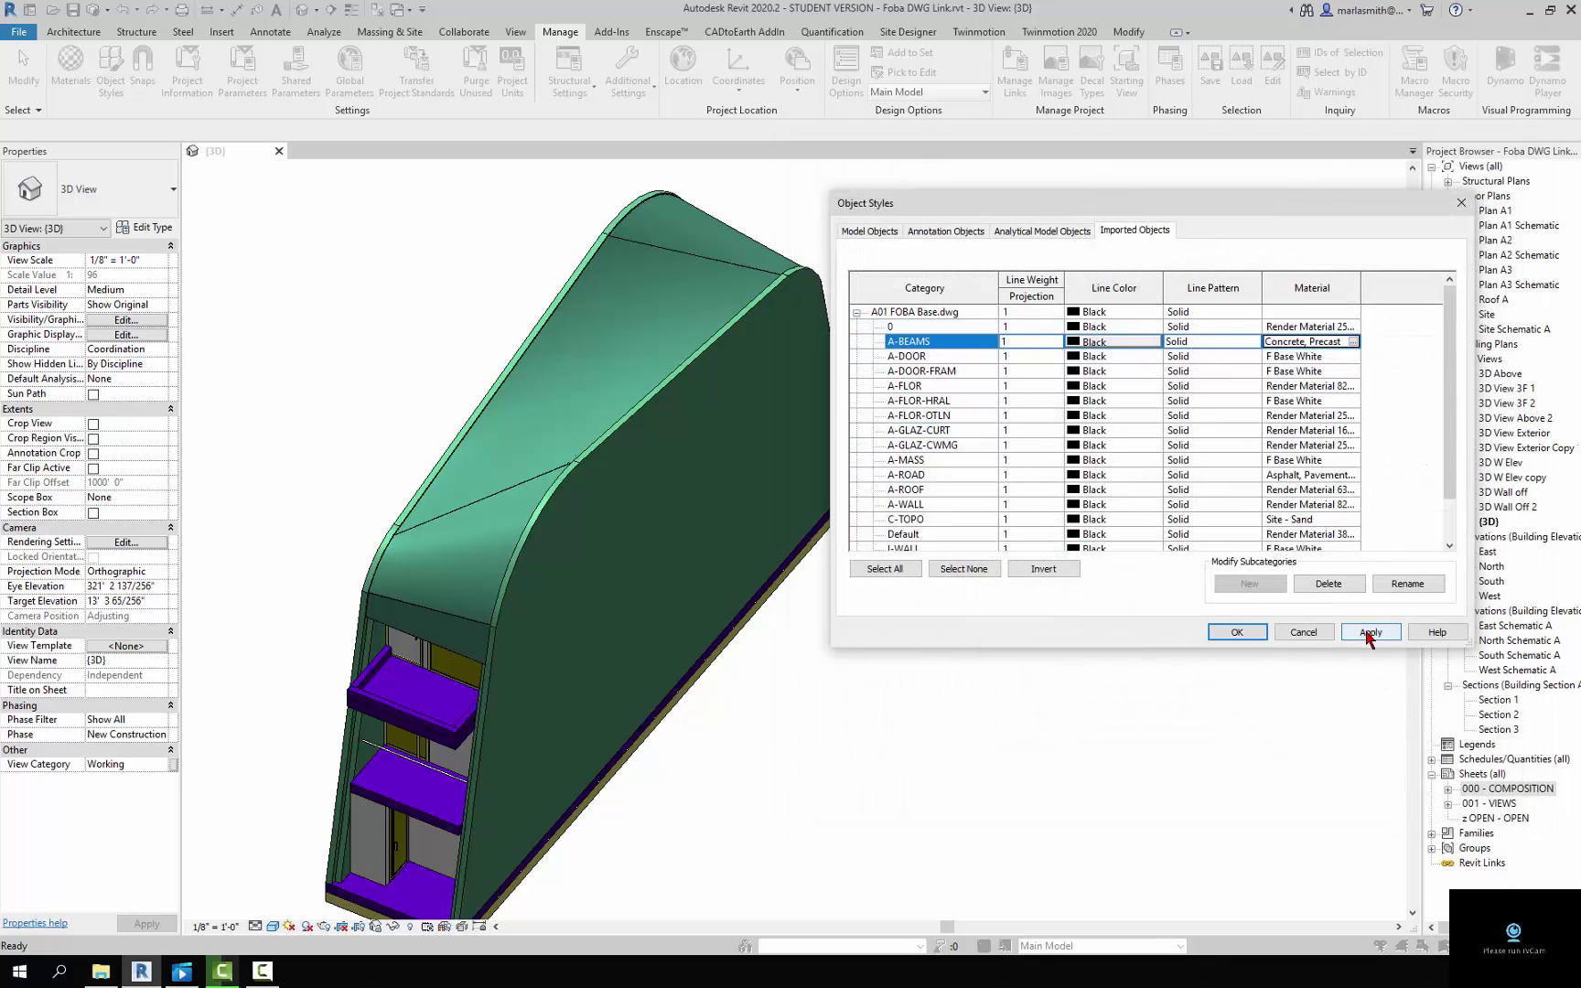
pyautogui.click(1369, 632)
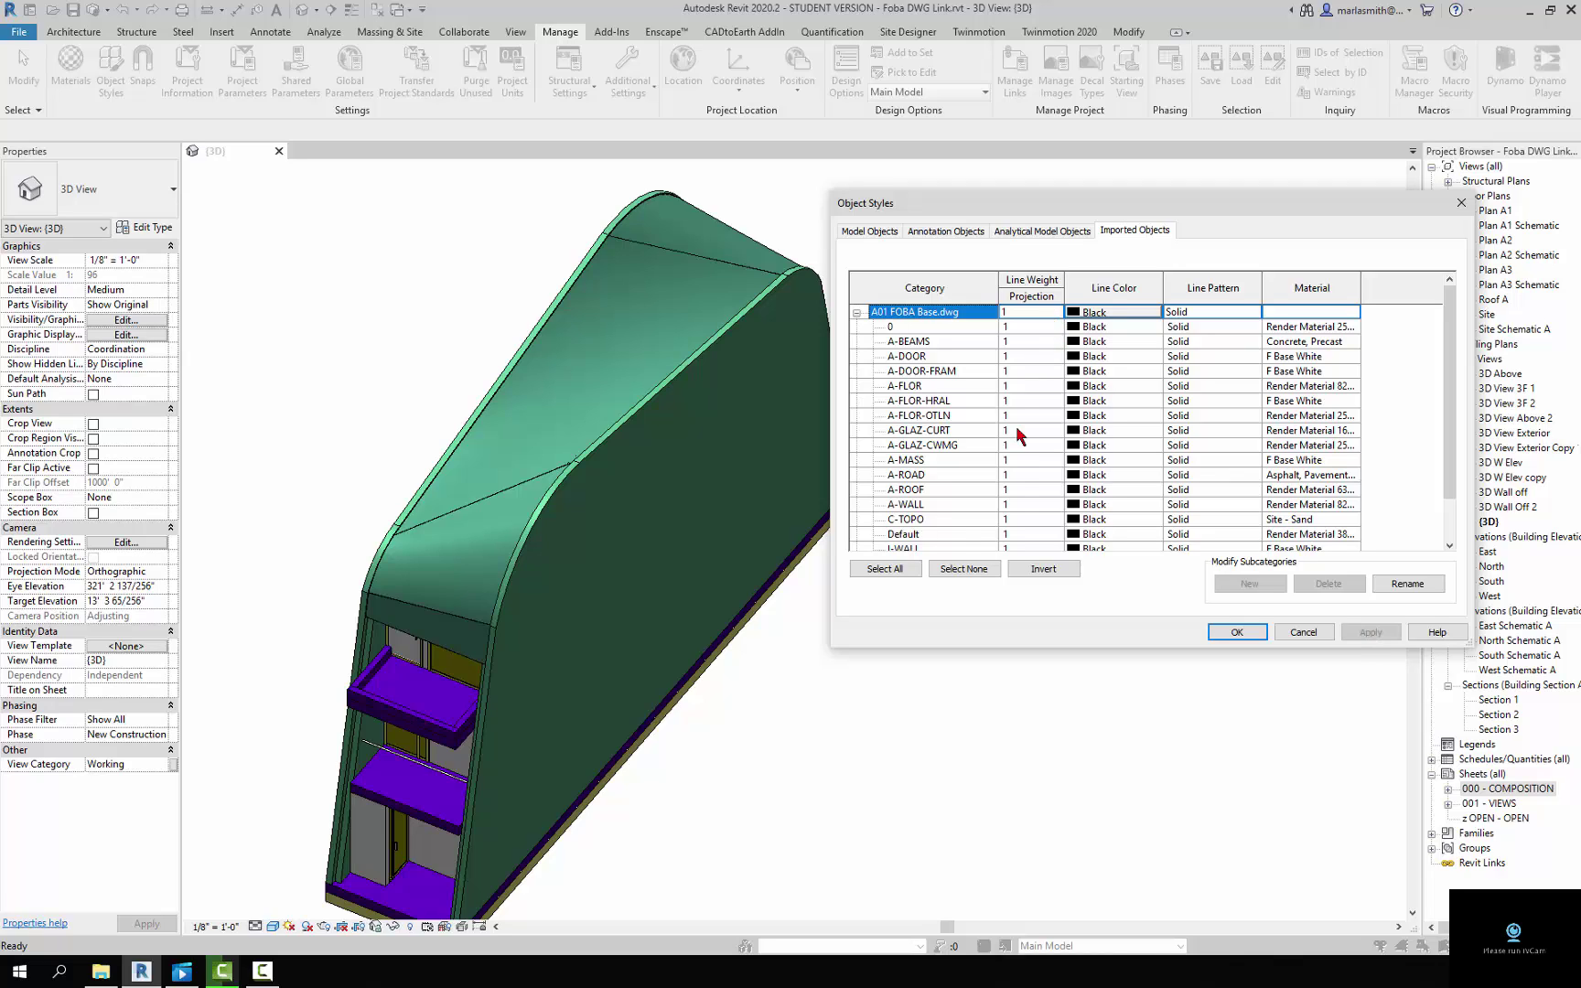
# Select the A-WALL and A-FLOR layers together and search the project materials for concrete to replace their render materials
pyautogui.click(942, 504)
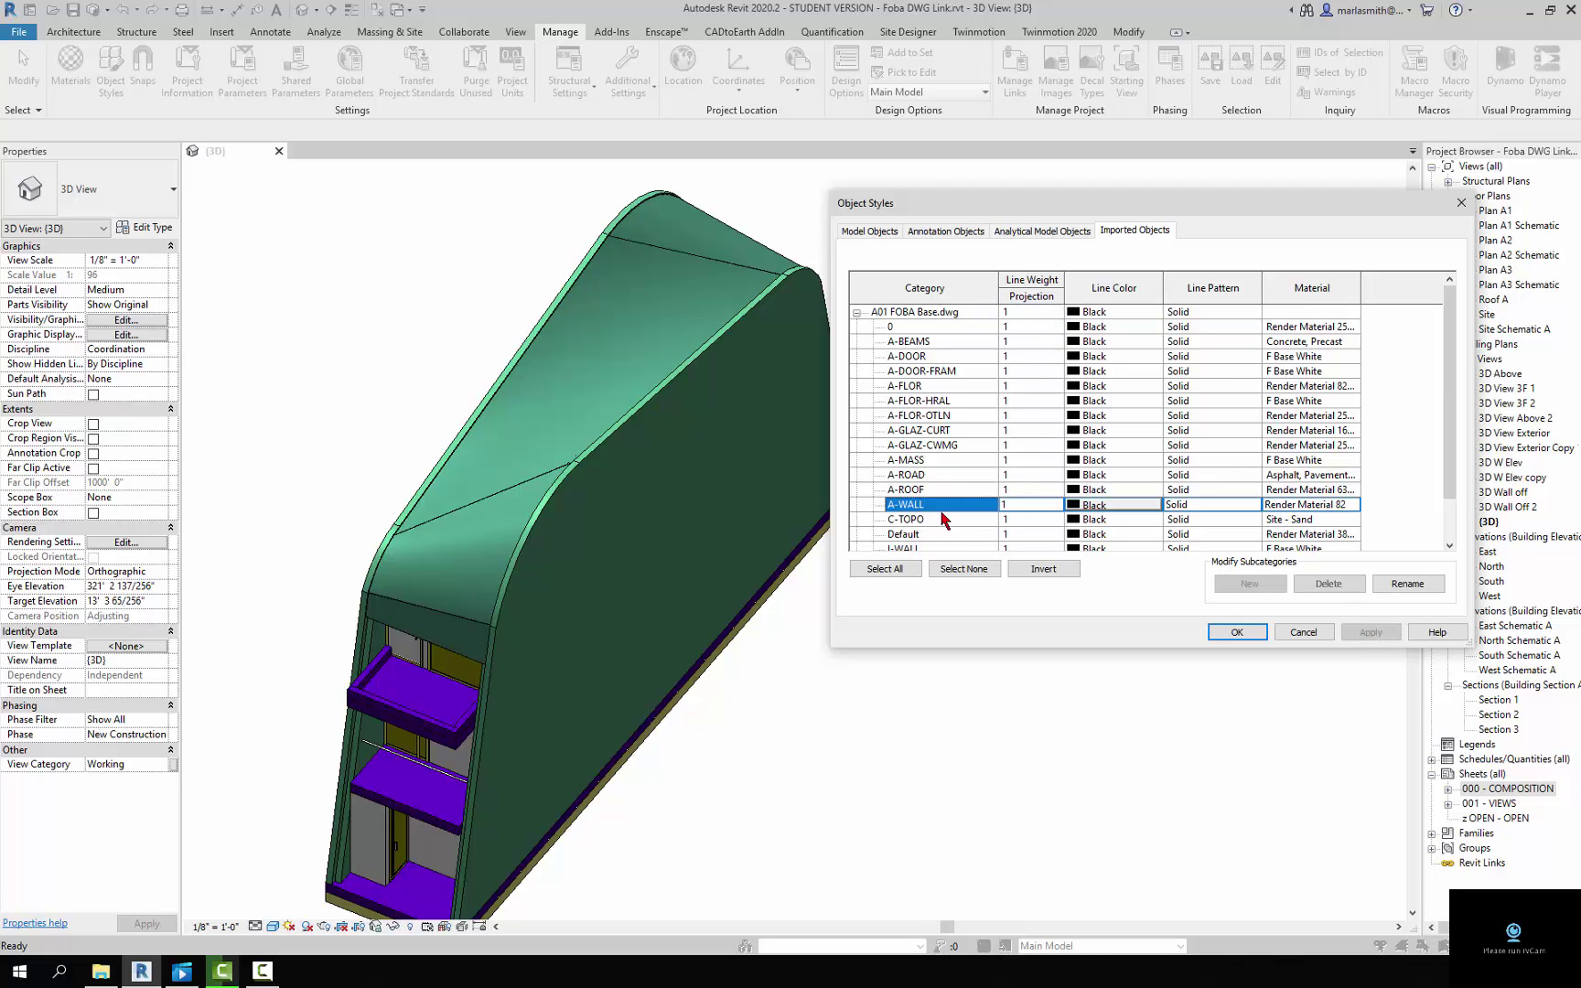
pyautogui.keyDown('ctrl'); pyautogui.click(942, 388); pyautogui.keyUp('ctrl')
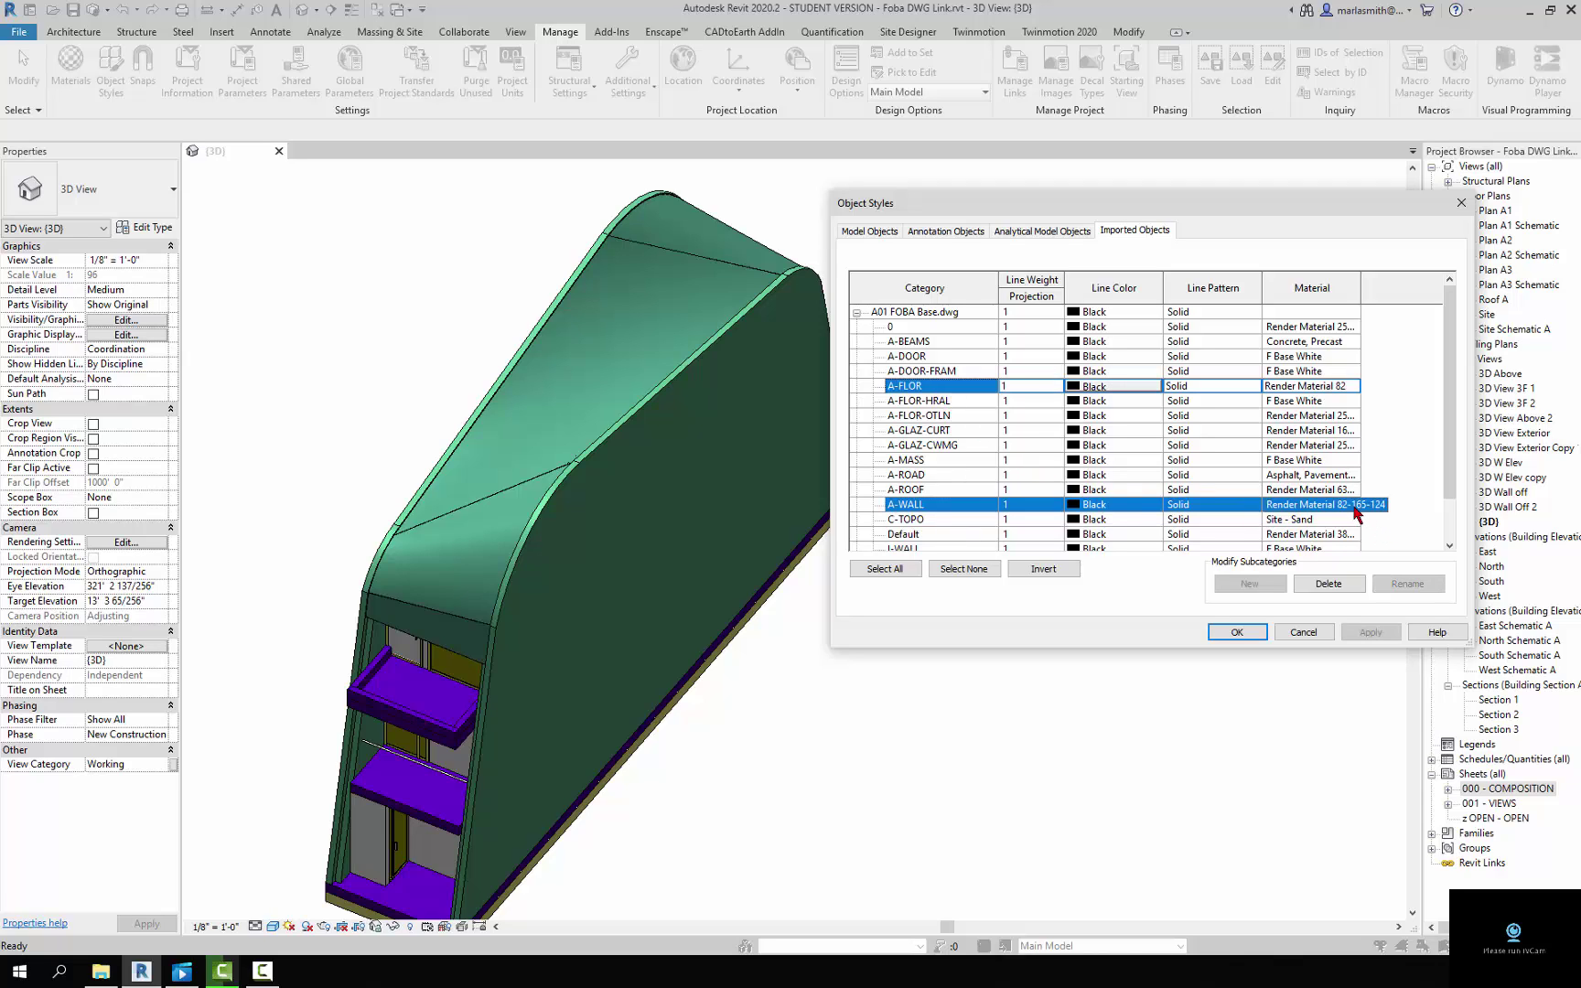
pyautogui.click(1350, 386)
pyautogui.click(1353, 386)
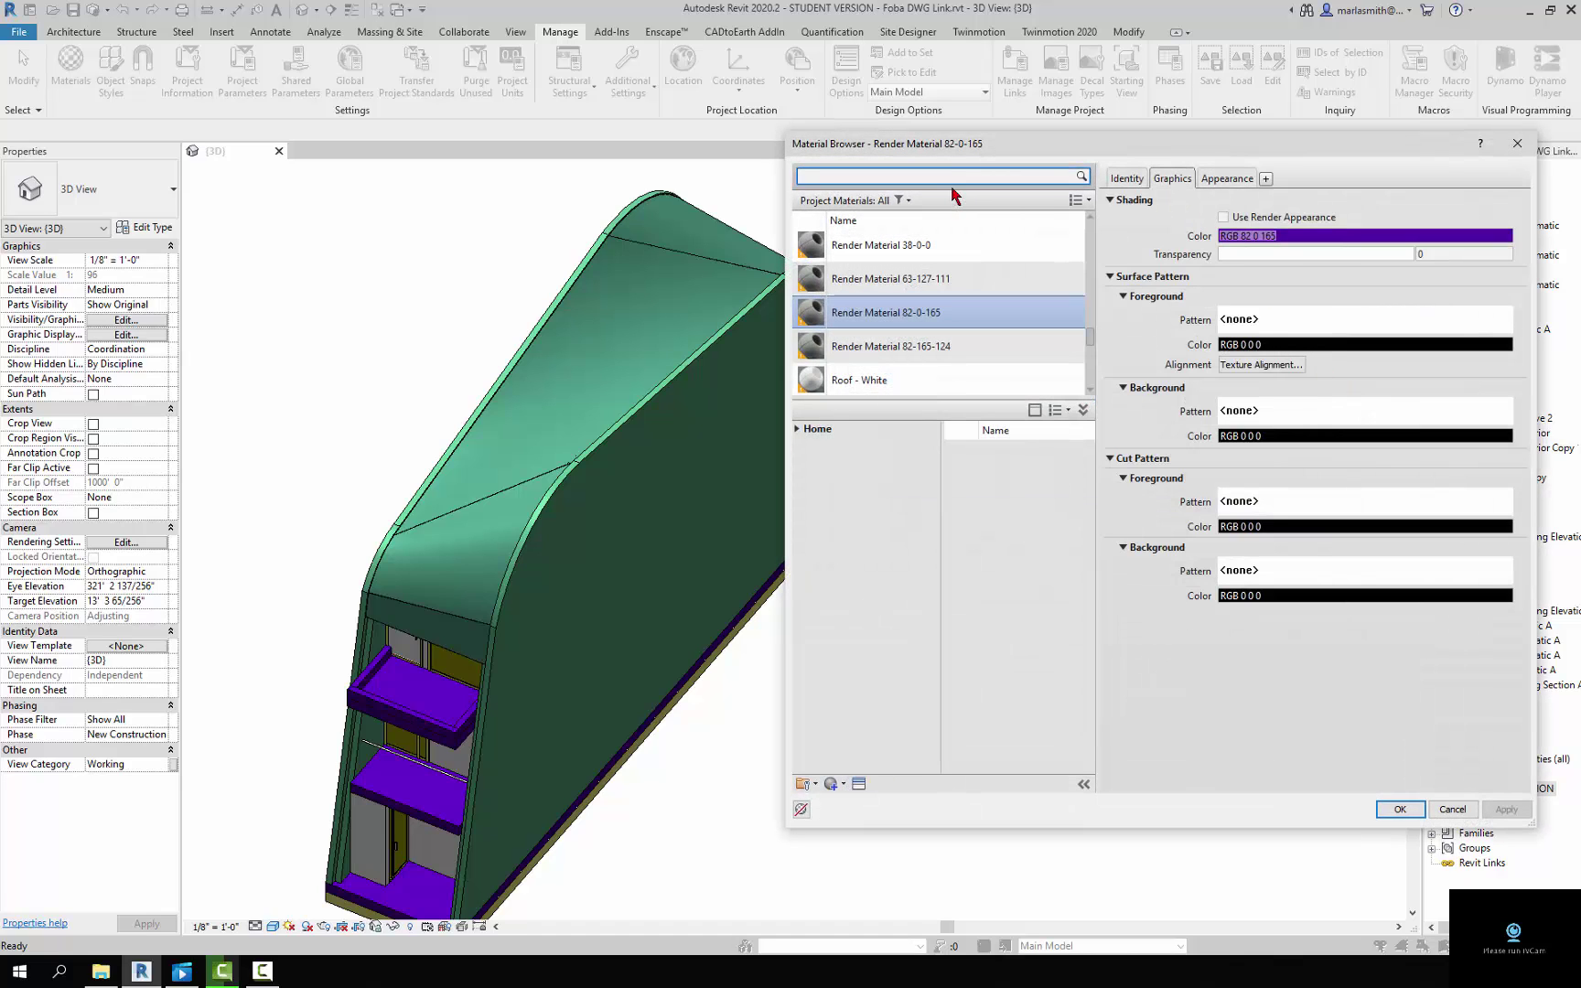
pyautogui.write('concrete')
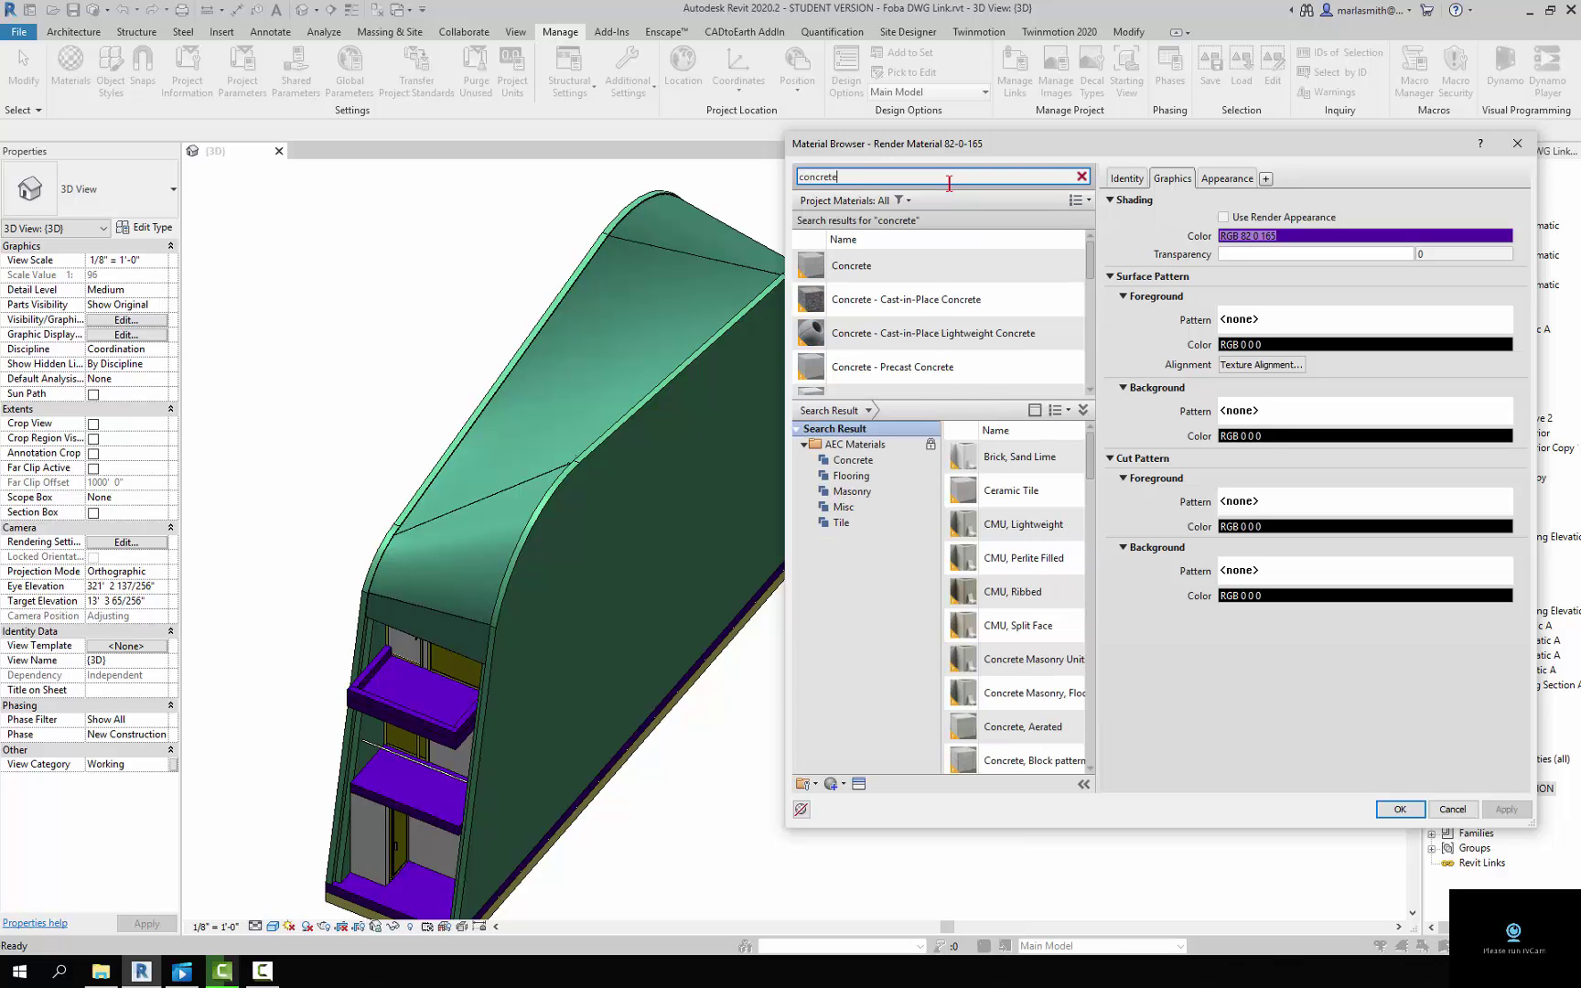
# Compare the graphics and appearance of the precast, cast-in-place and high strength concrete materials in the project list
pyautogui.click(946, 368)
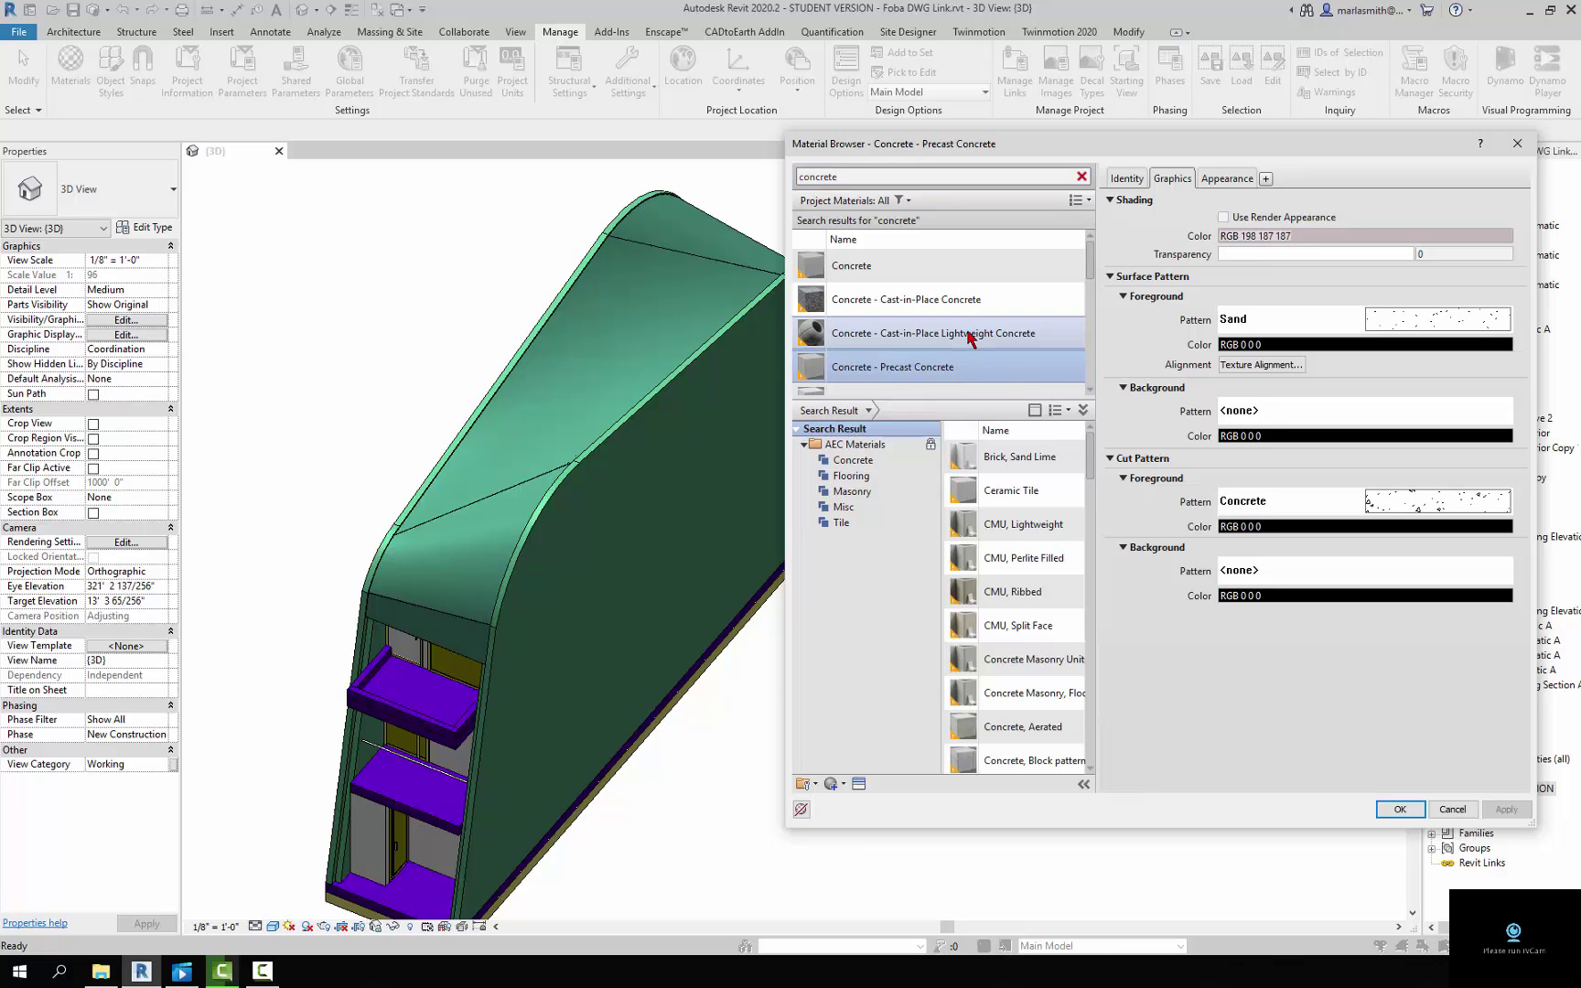
pyautogui.scroll(-1, 970, 339)
pyautogui.click(968, 344)
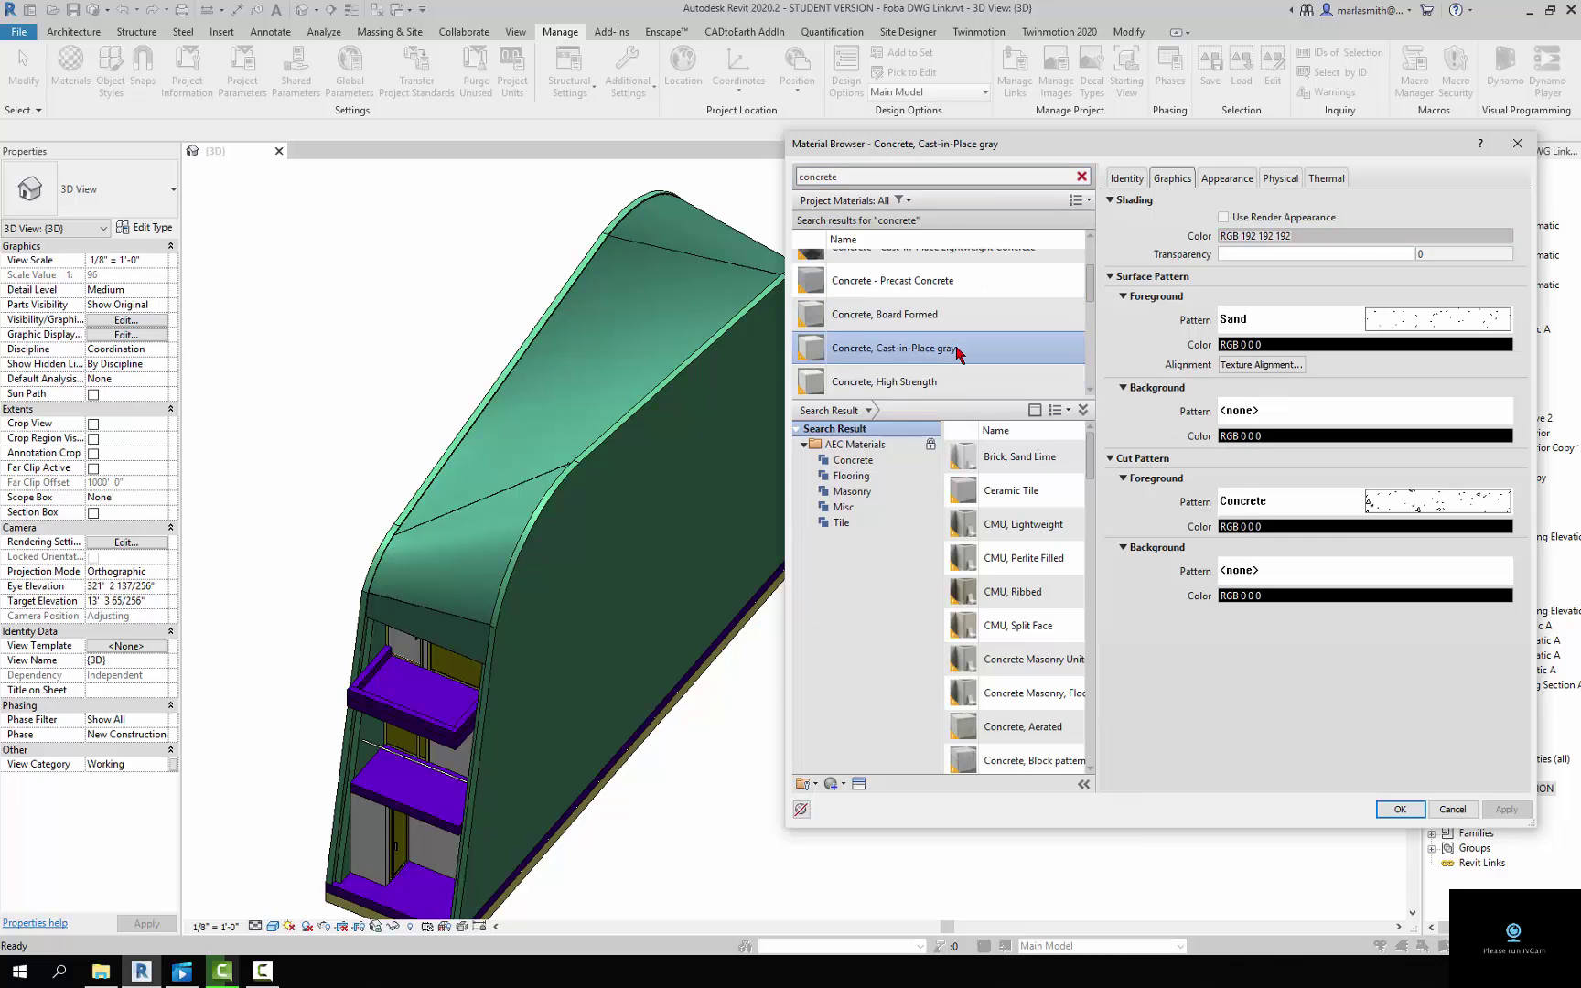
pyautogui.click(947, 380)
pyautogui.scroll(1, 954, 300)
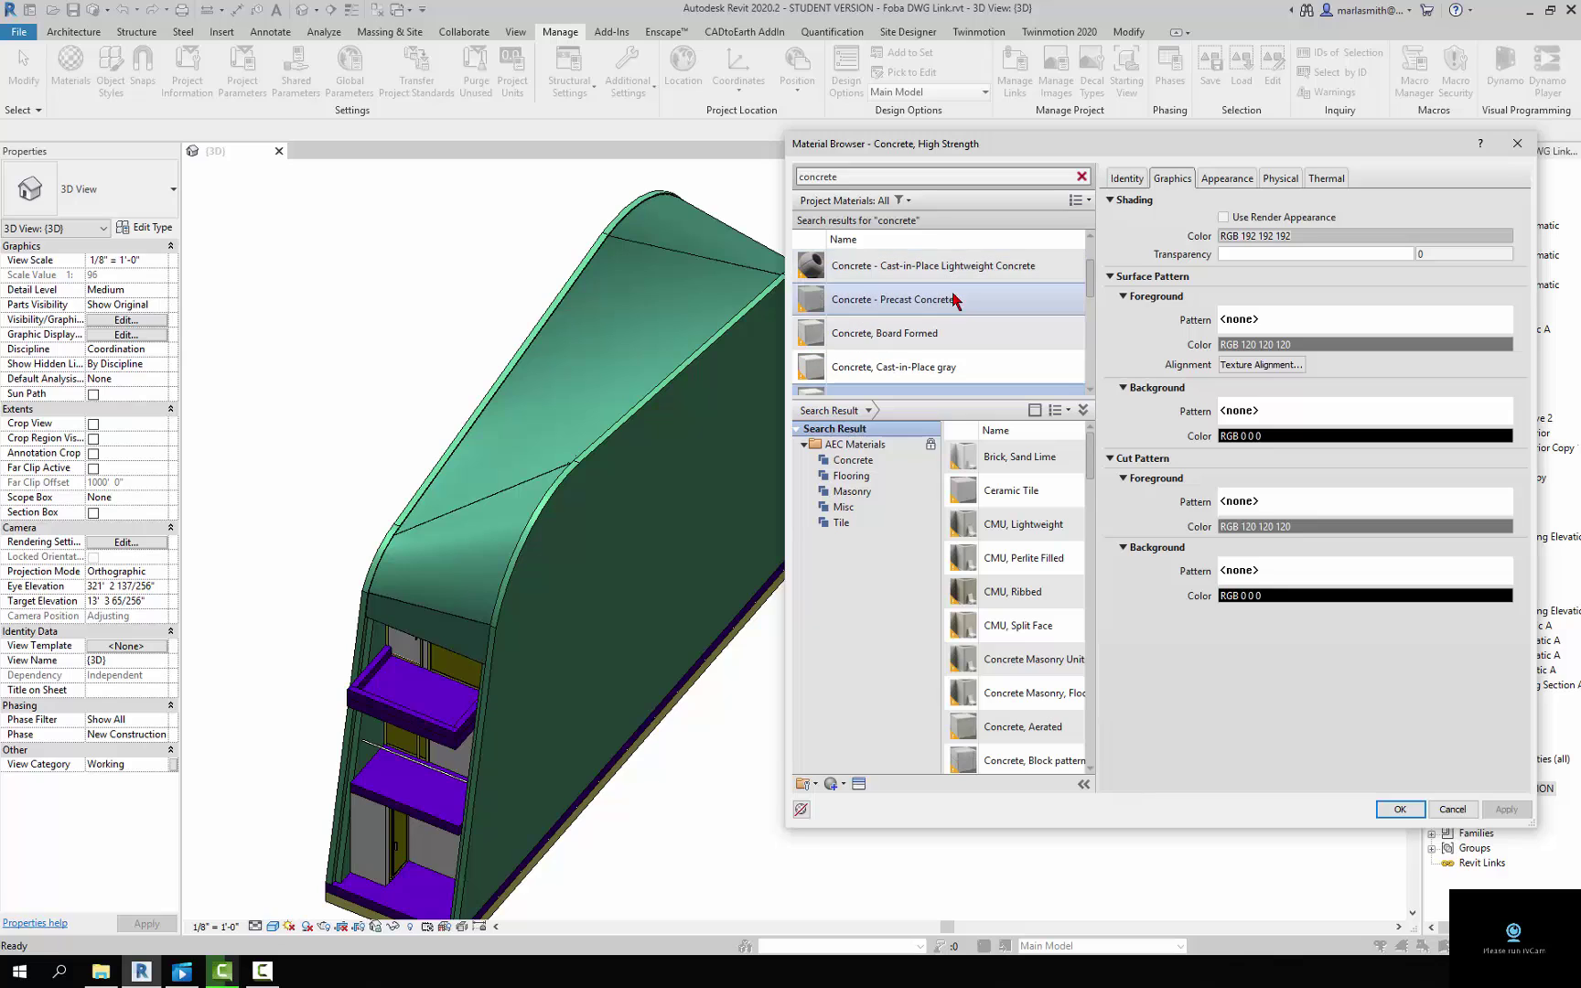
pyautogui.click(952, 301)
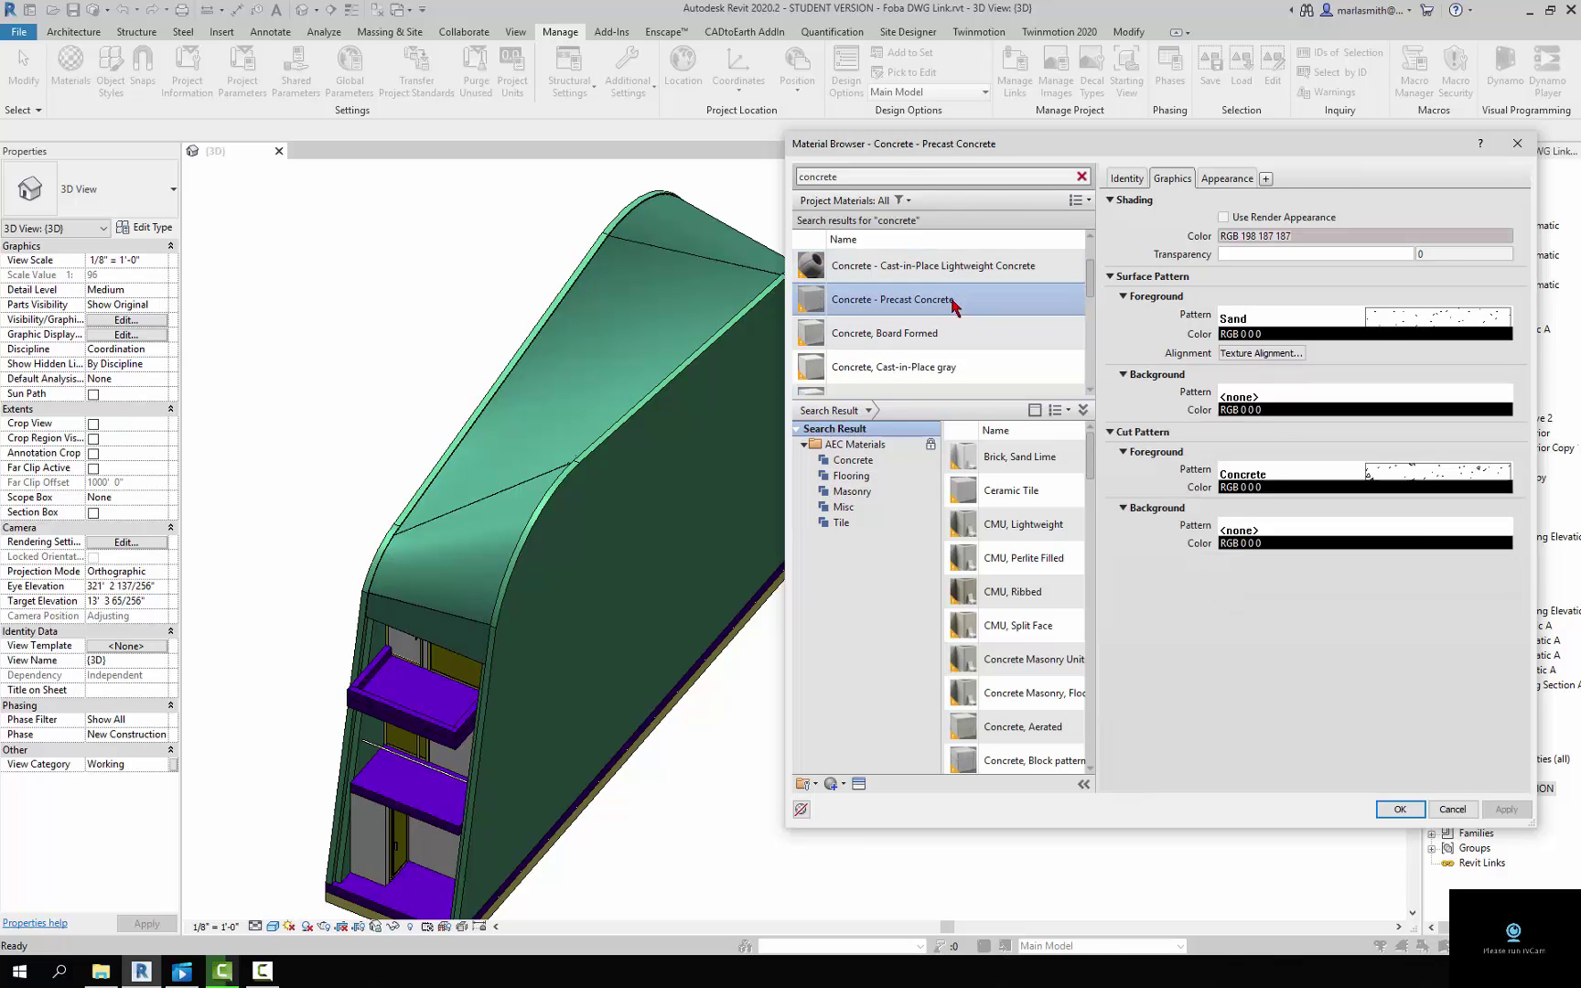
pyautogui.click(1229, 179)
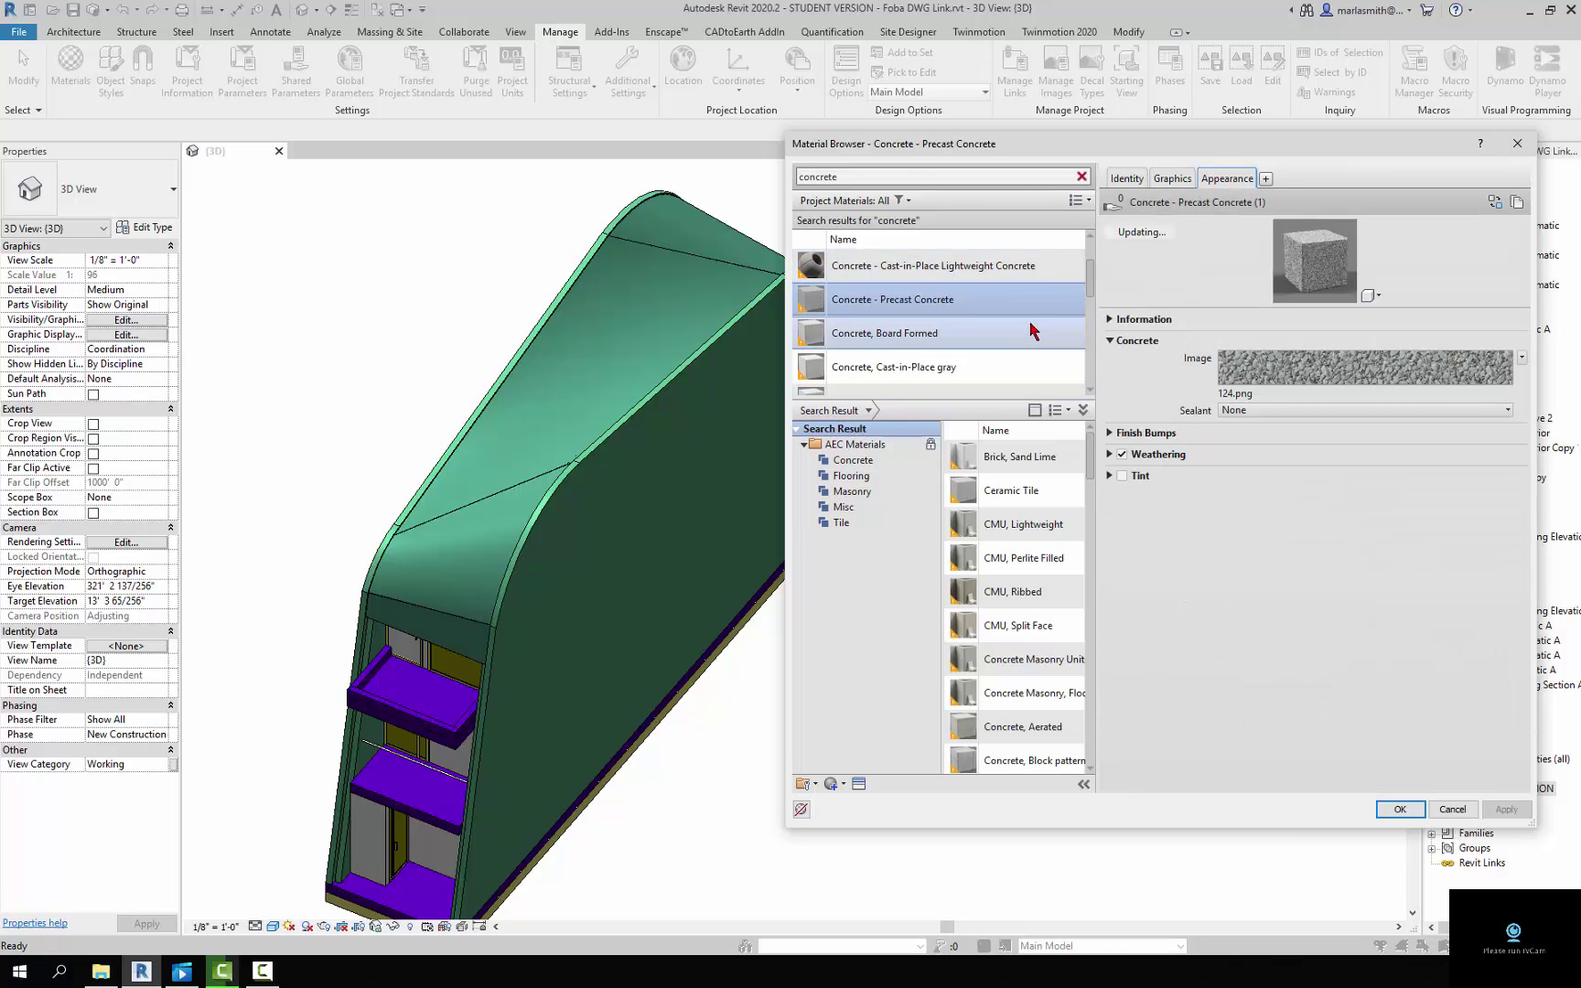
pyautogui.click(1003, 270)
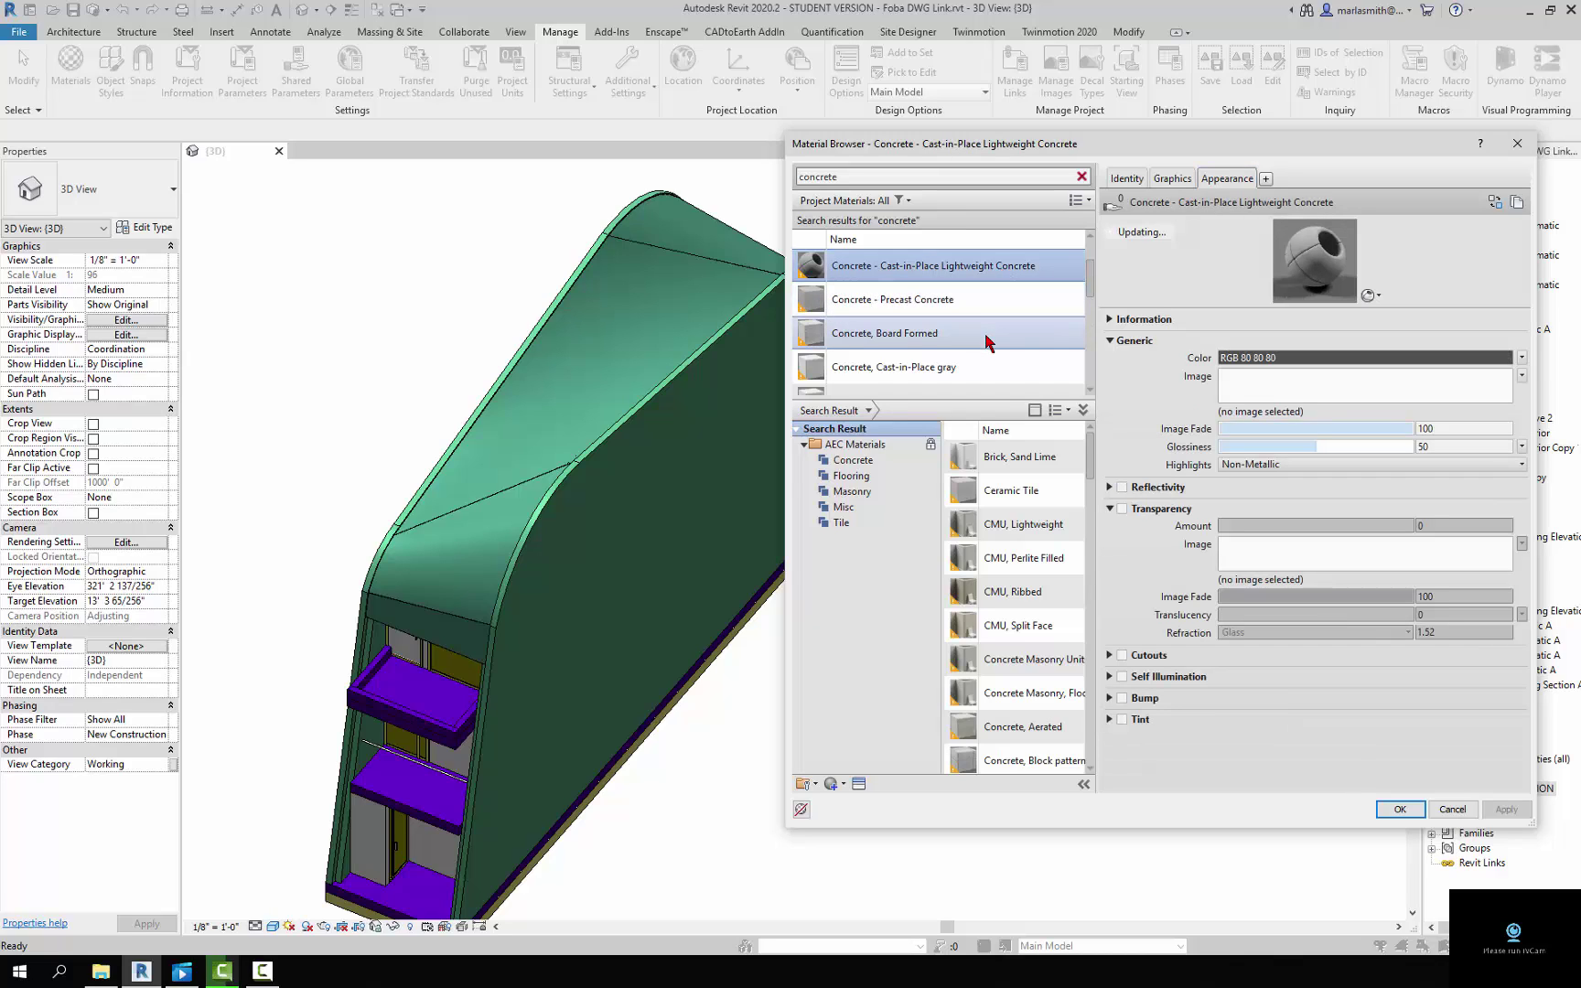
pyautogui.scroll(-1, 988, 346)
pyautogui.scroll(-3, 988, 345)
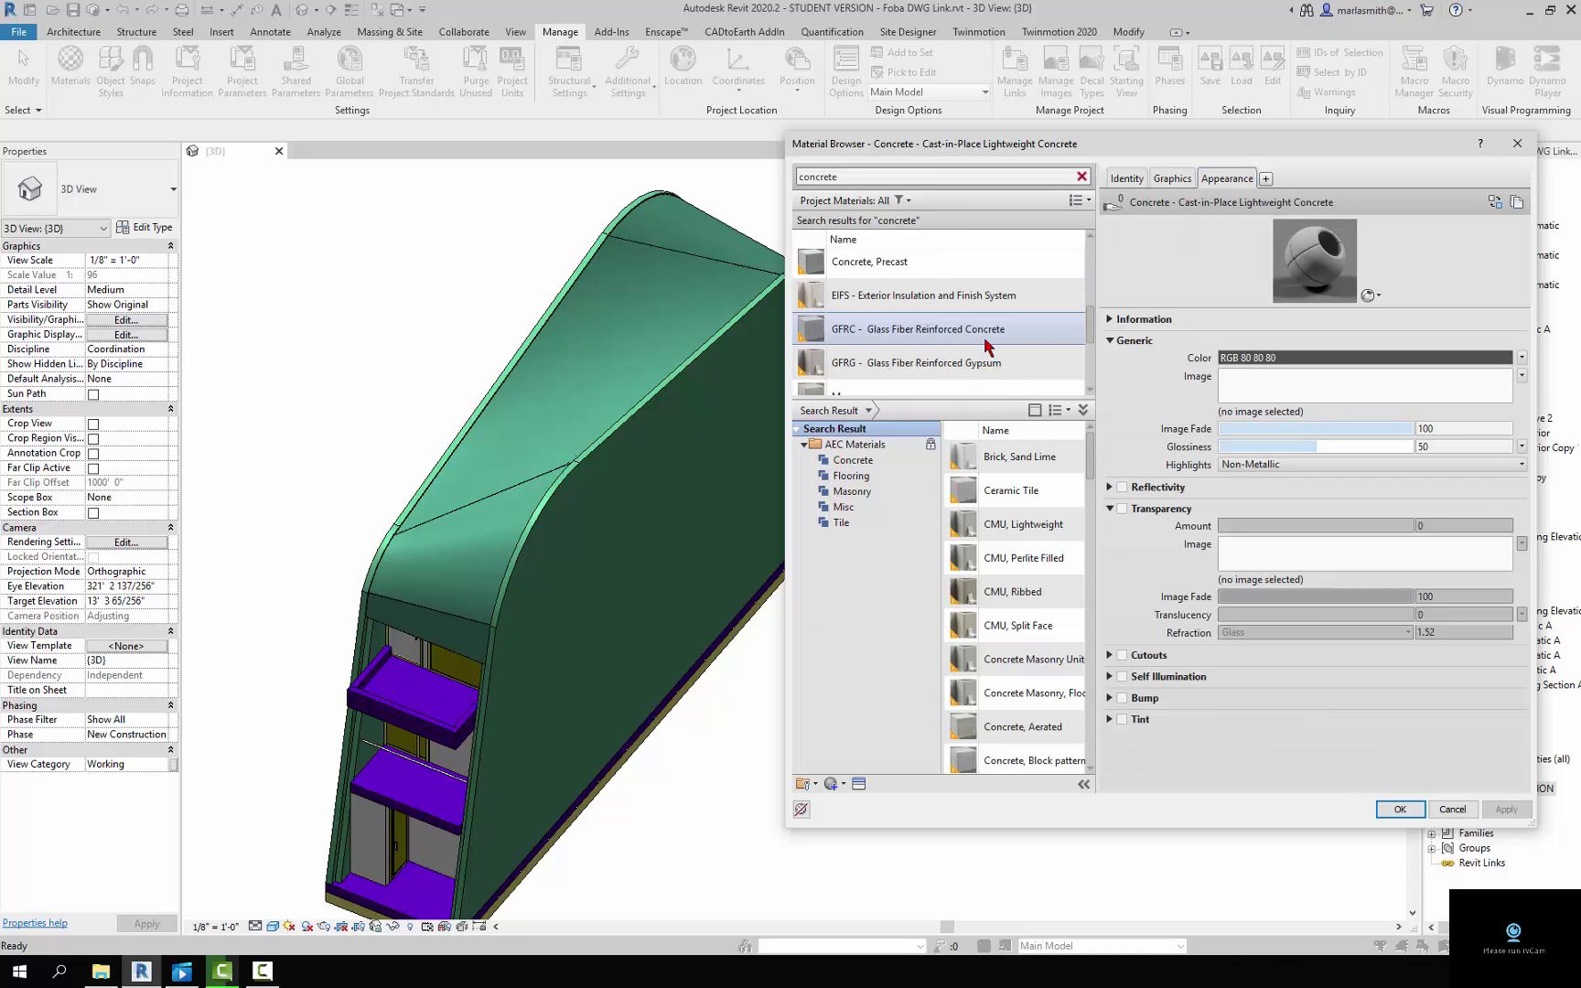
pyautogui.scroll(3, 988, 345)
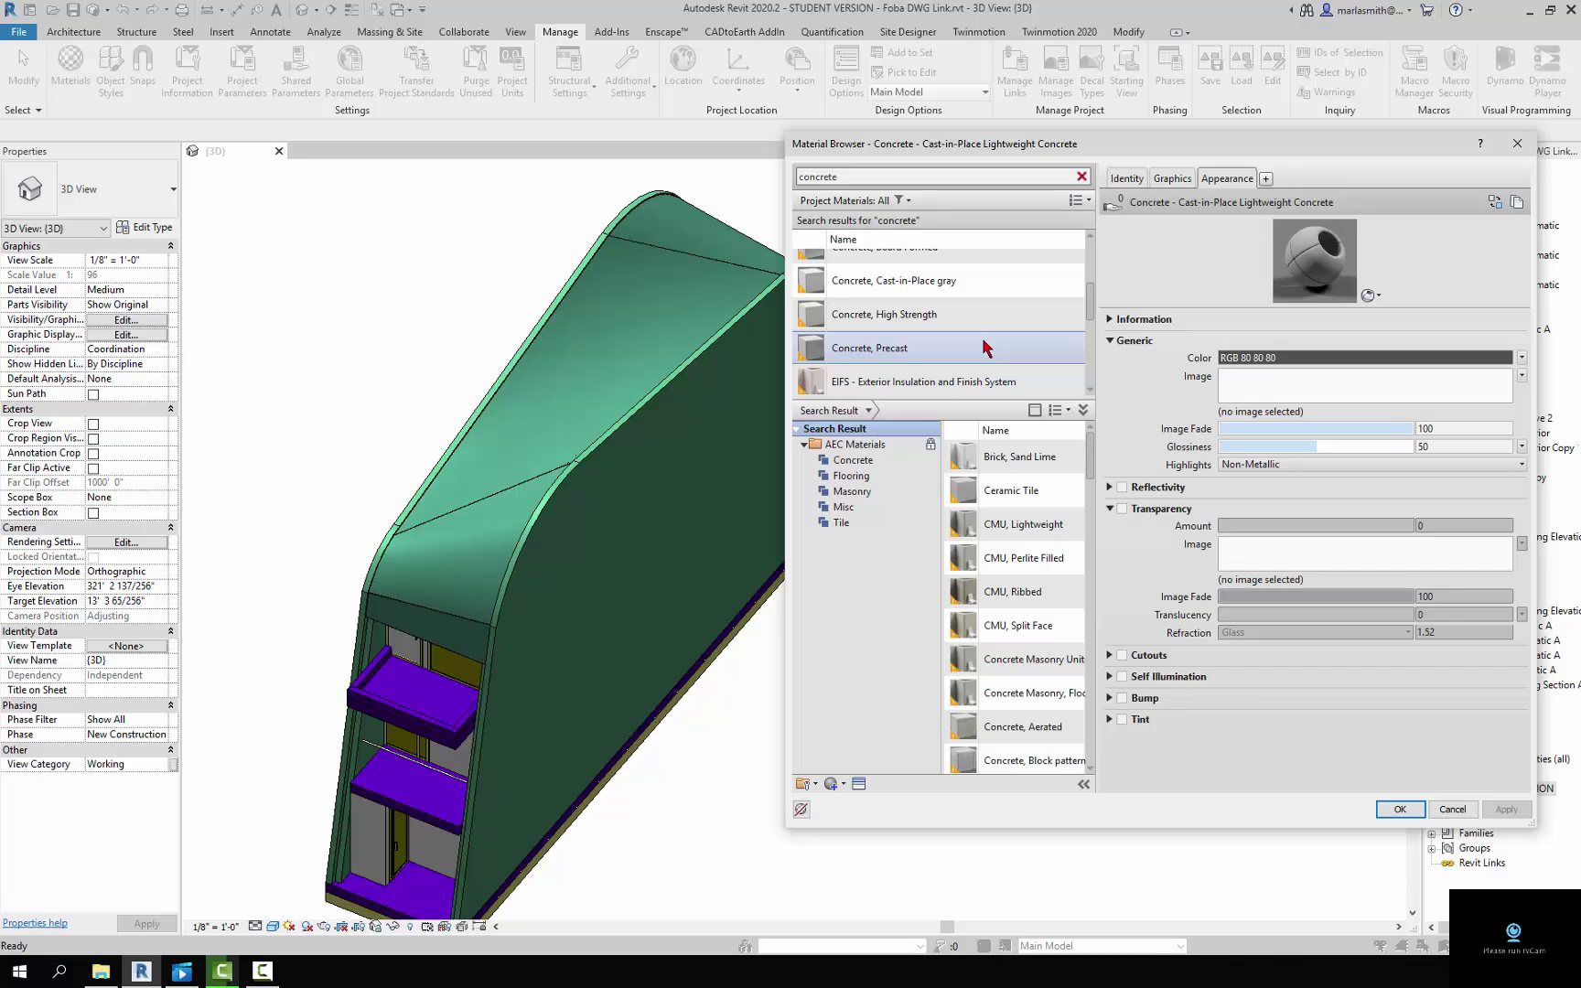
# Assign Concrete, Precast to the A-WALL and A-FLOR layers and apply the object styles
pyautogui.click(985, 347)
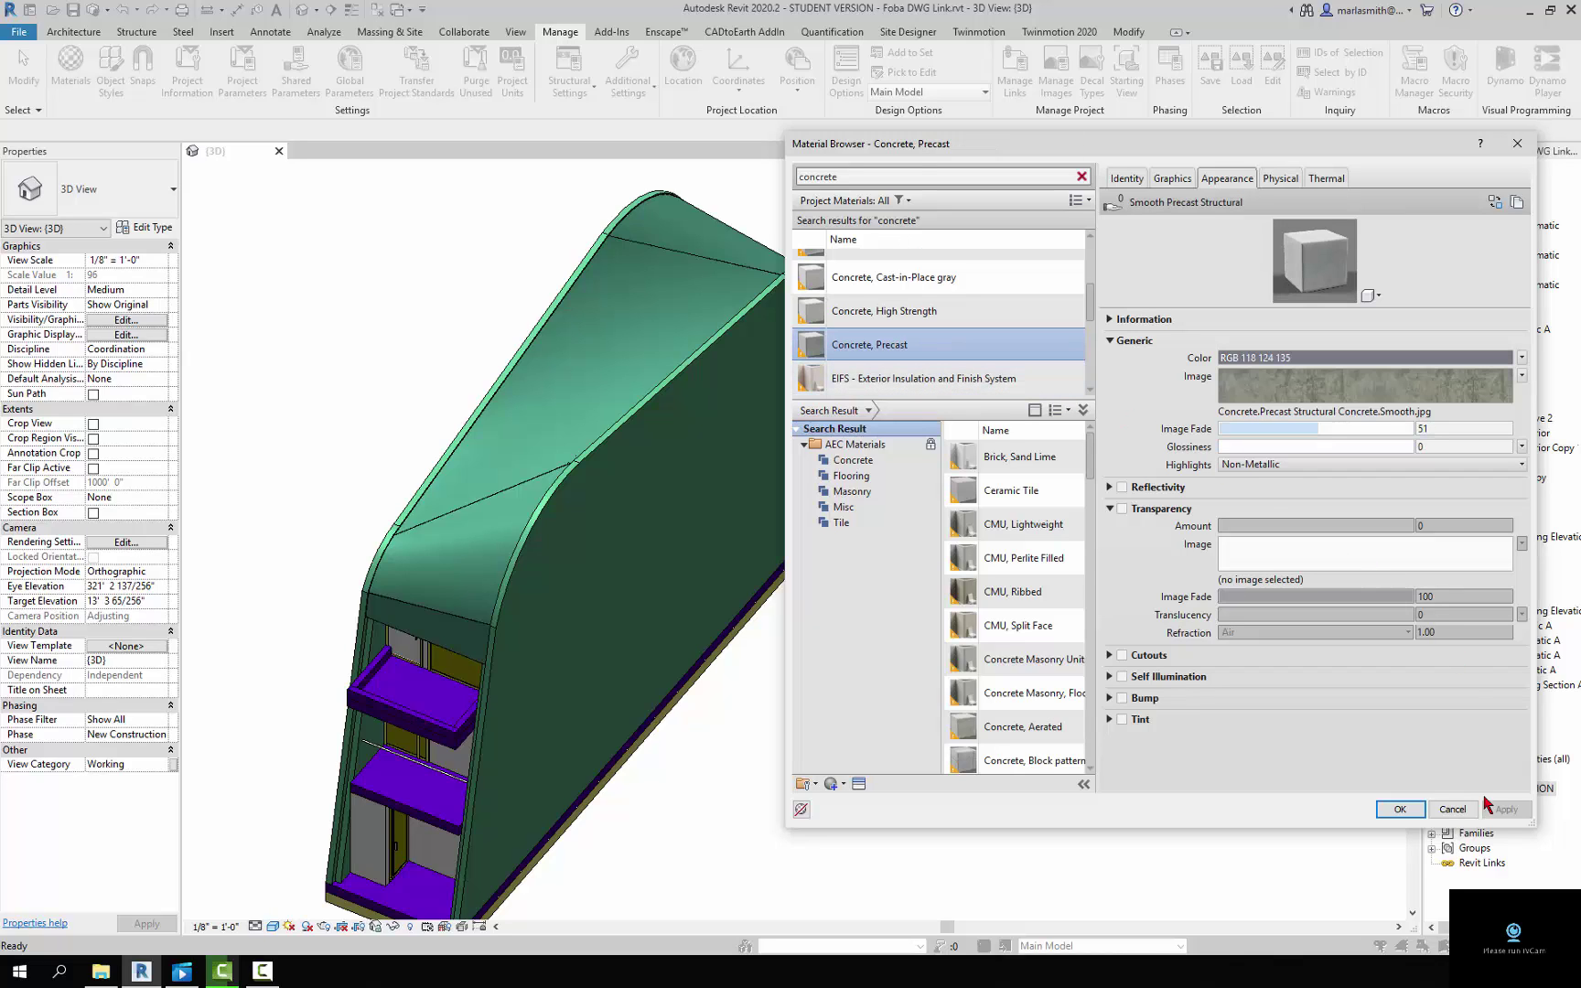
pyautogui.click(1400, 810)
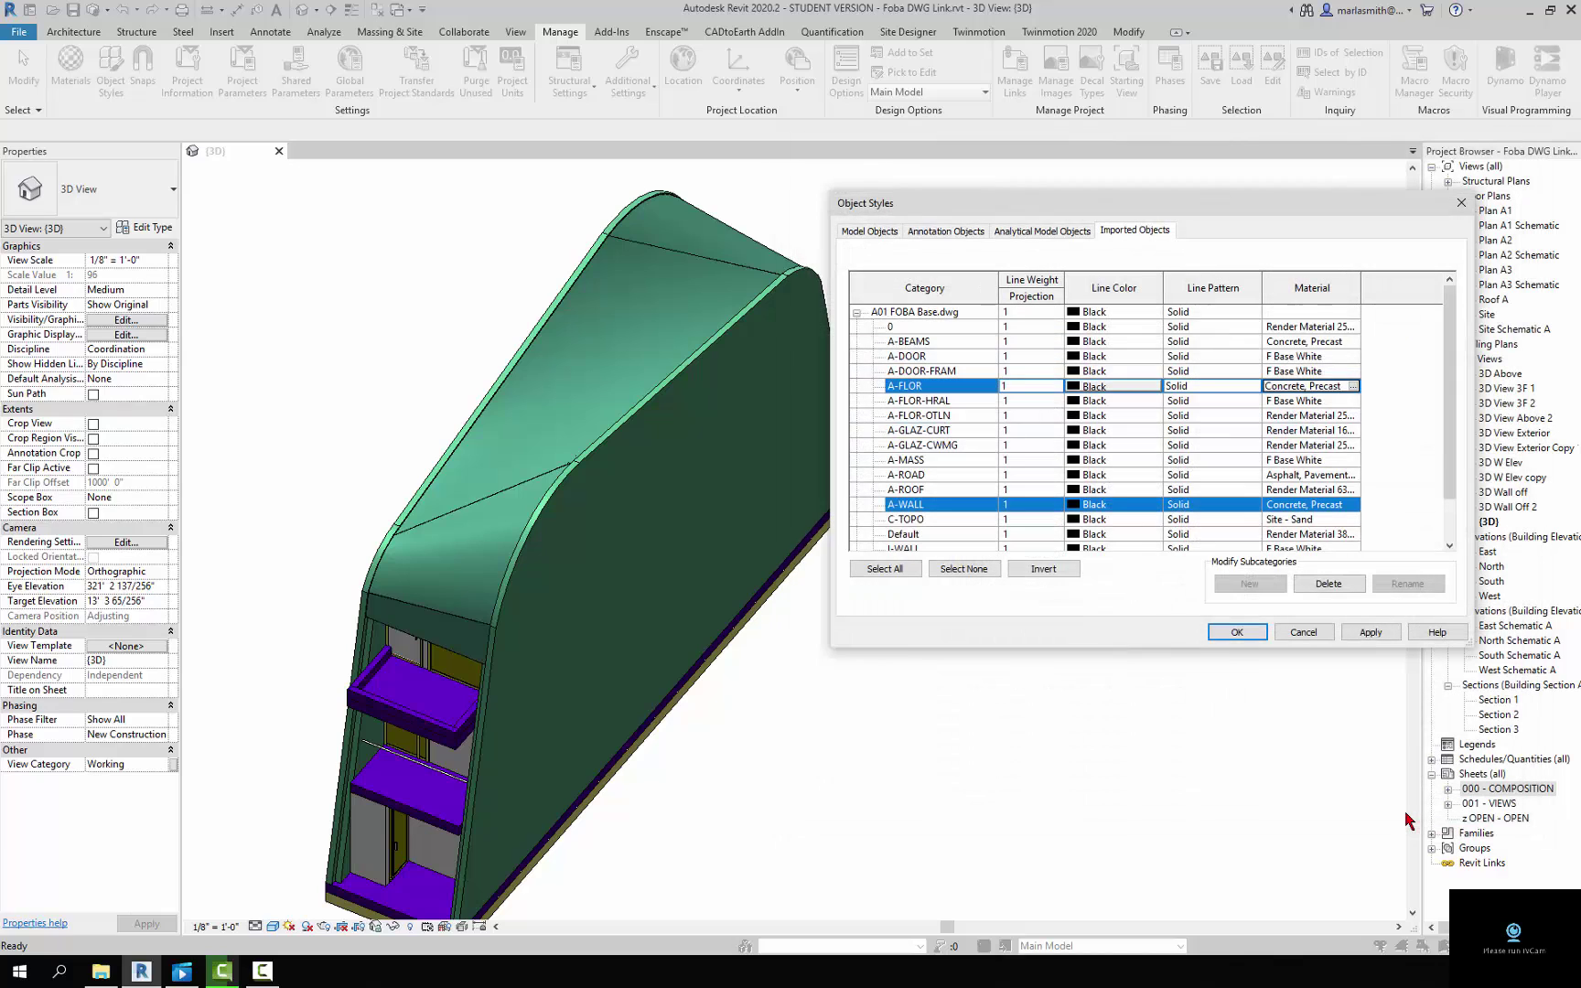
pyautogui.click(1378, 637)
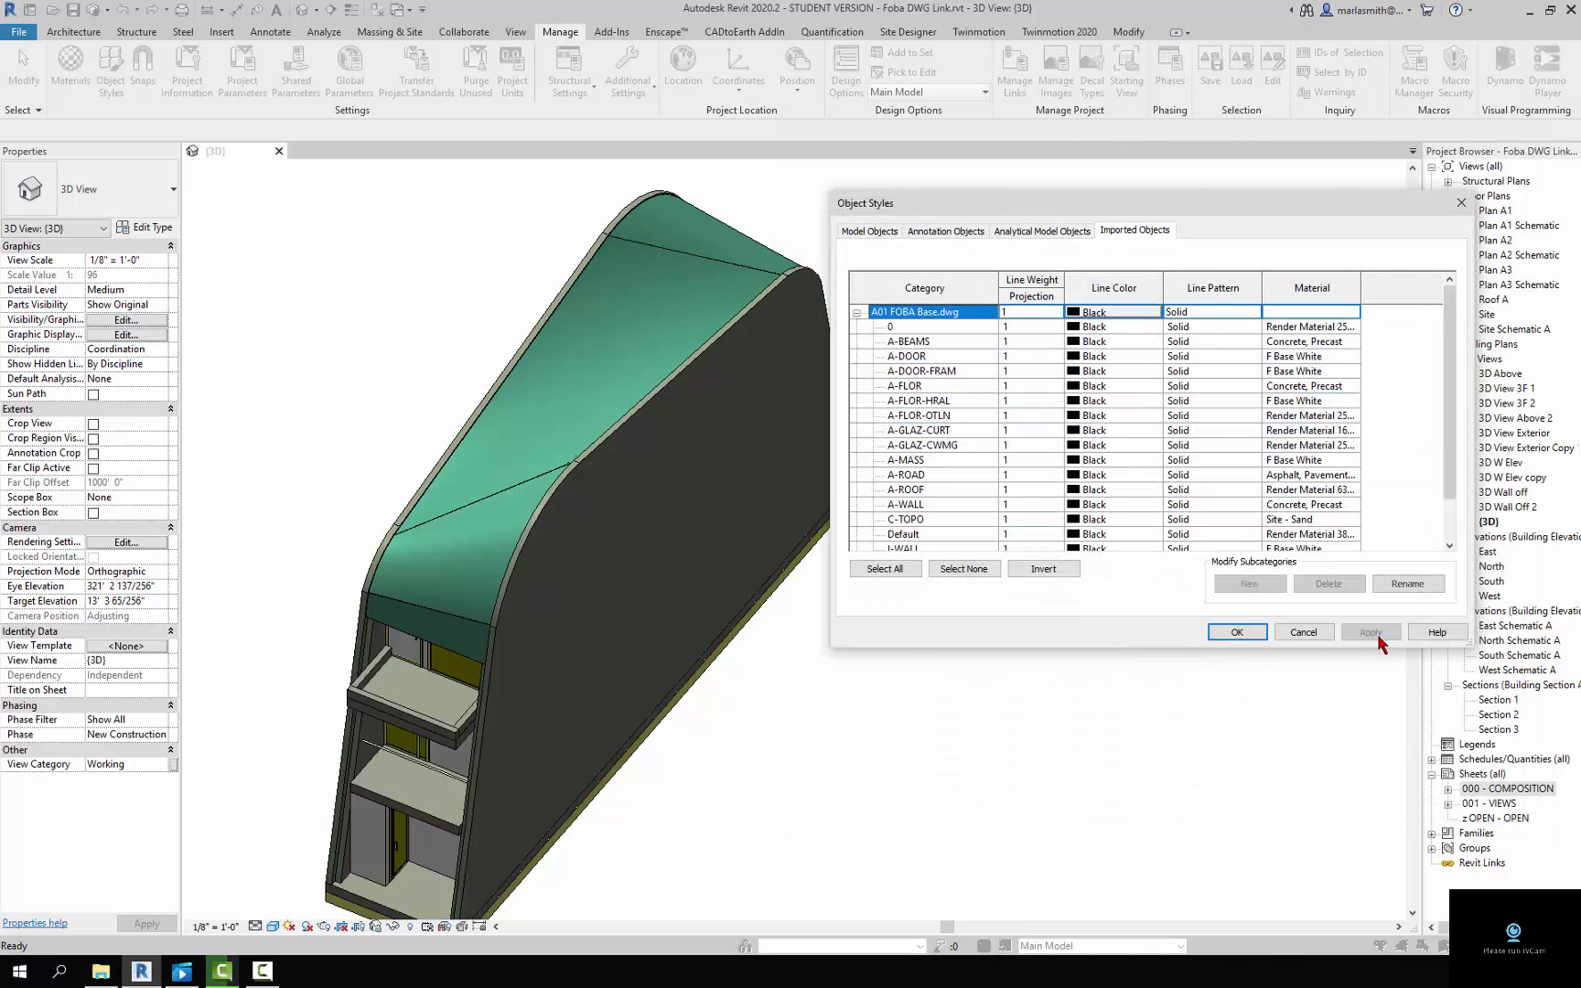
pyautogui.click(1236, 633)
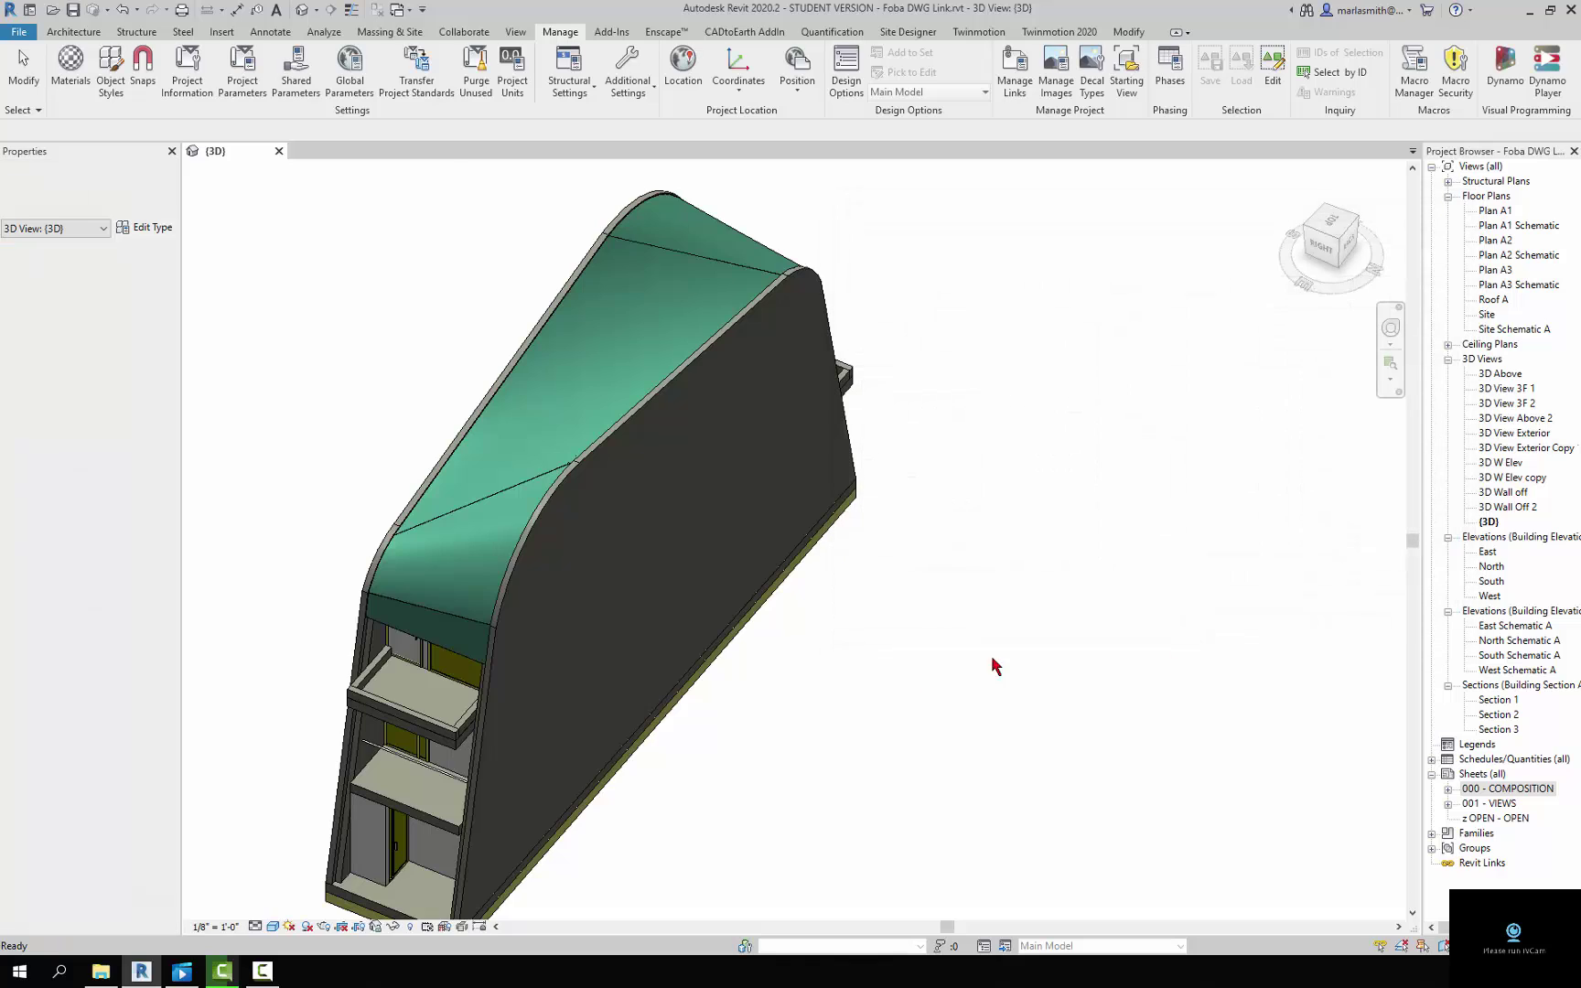
# Set the 3D view's visual style to Realistic and inspect the concrete walls and floors from the front and right sides
pyautogui.click(272, 926)
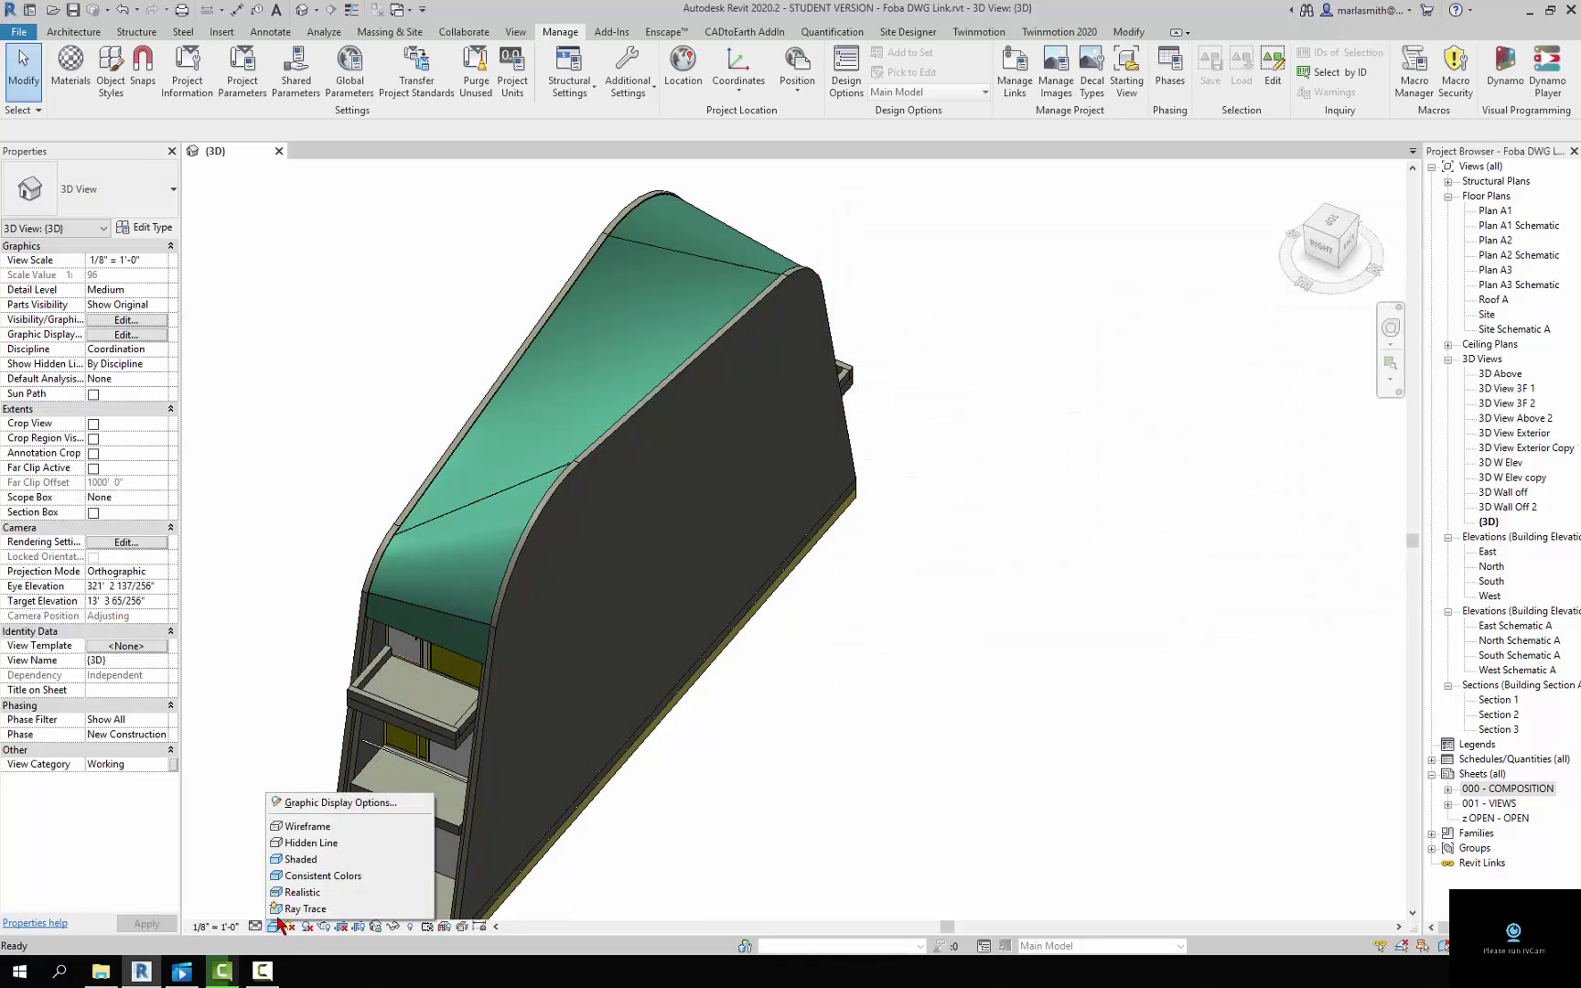
pyautogui.click(293, 898)
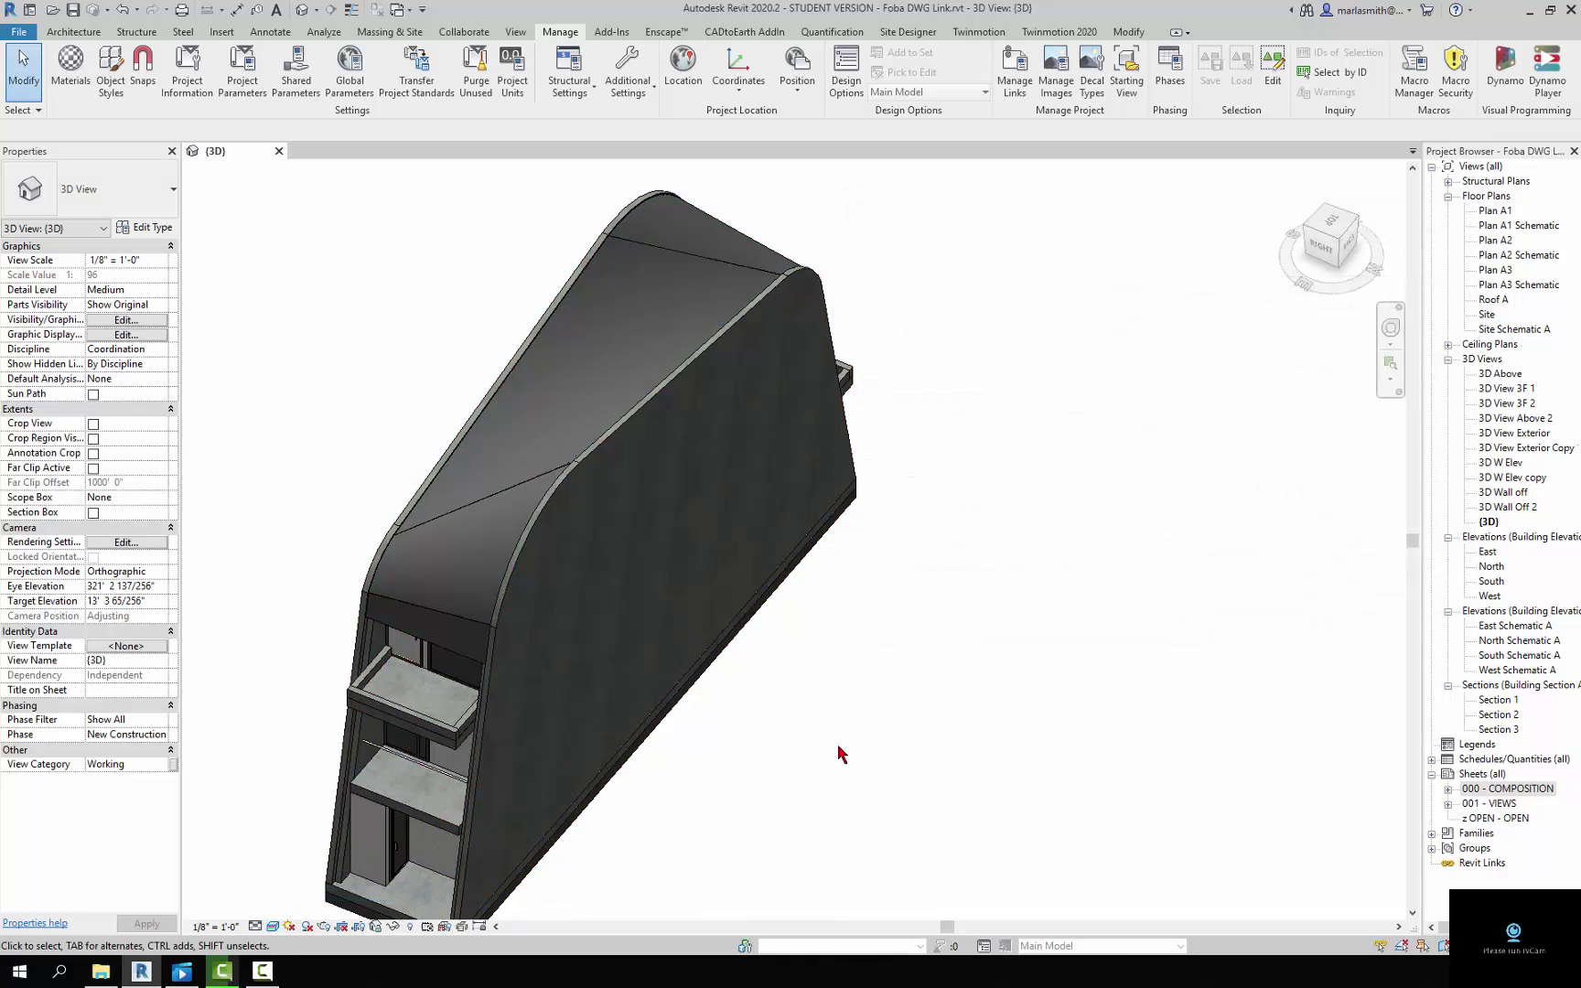
pyautogui.keyDown('shift'); pyautogui.moveTo(828, 773); pyautogui.dragTo(1129, 543, button='middle'); pyautogui.keyUp('shift')
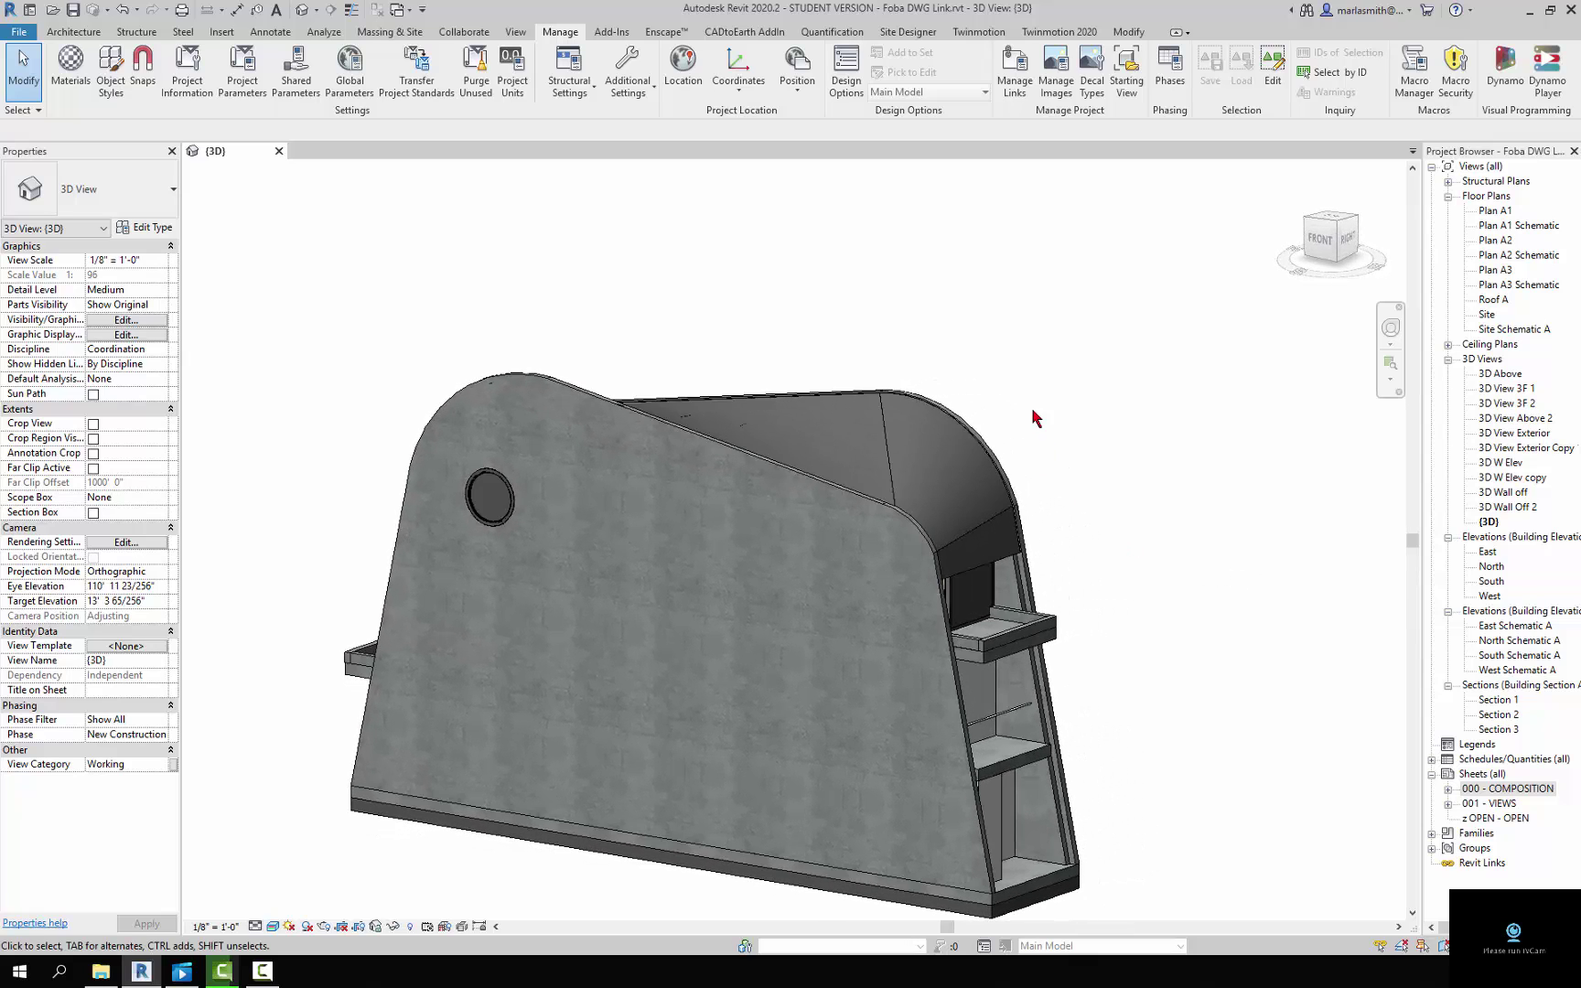
pyautogui.keyDown('shift'); pyautogui.moveTo(1084, 400); pyautogui.dragTo(910, 395, button='middle'); pyautogui.keyUp('shift')
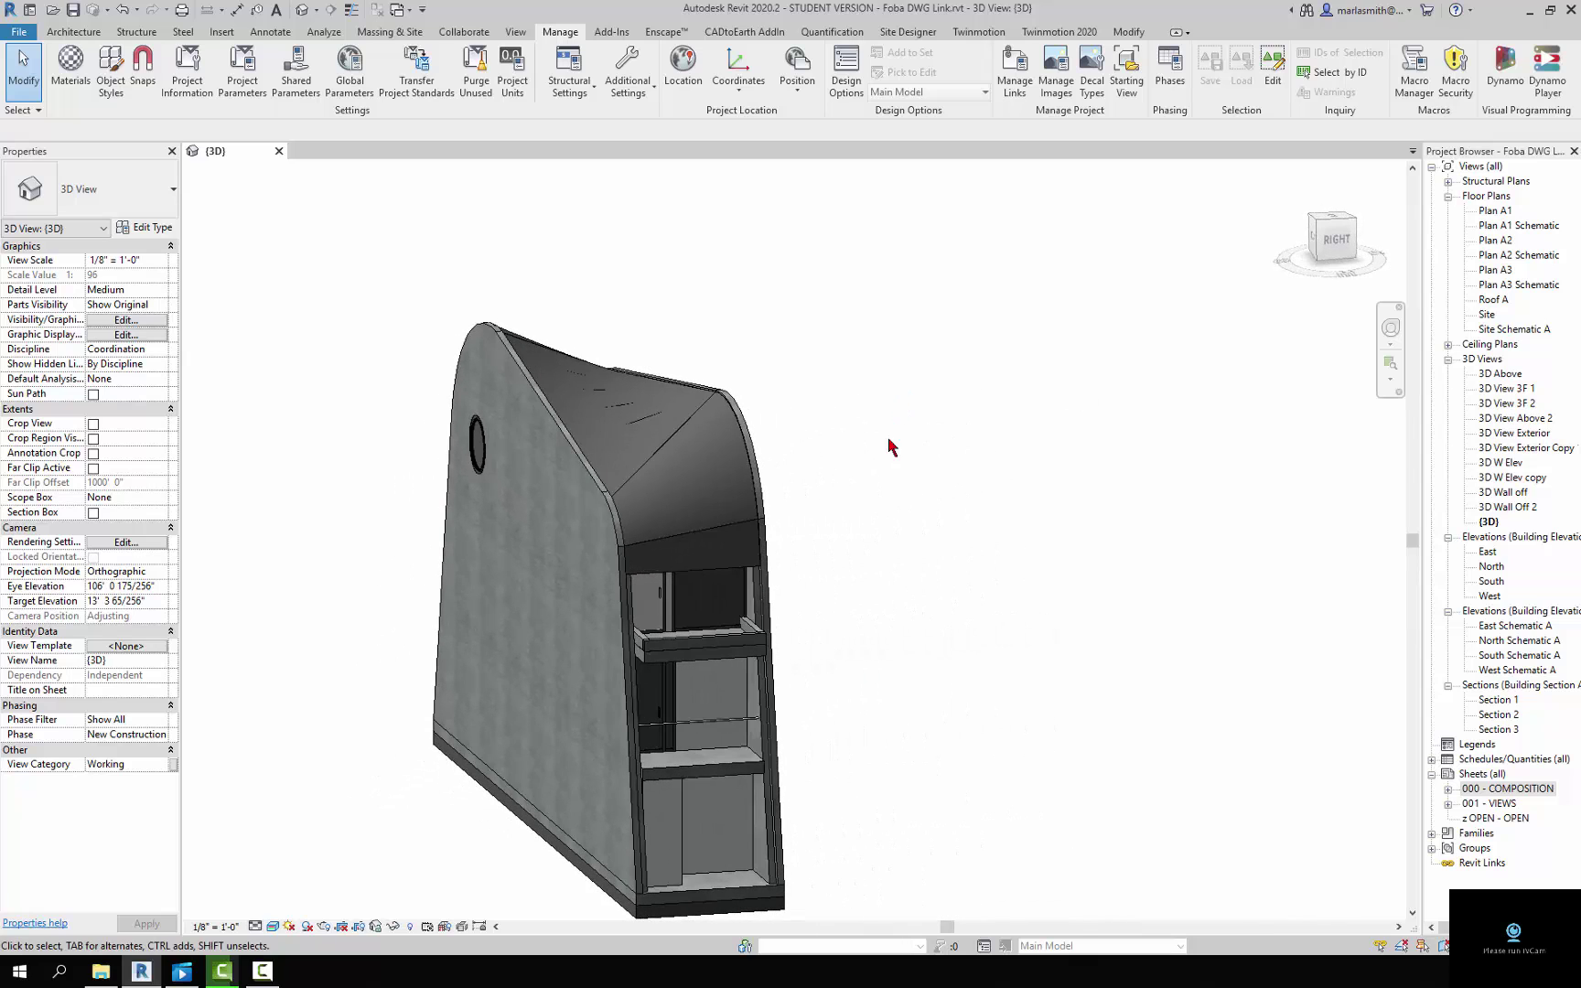
pyautogui.keyDown('shift'); pyautogui.moveTo(855, 519); pyautogui.dragTo(922, 501, button='middle'); pyautogui.keyUp('shift')
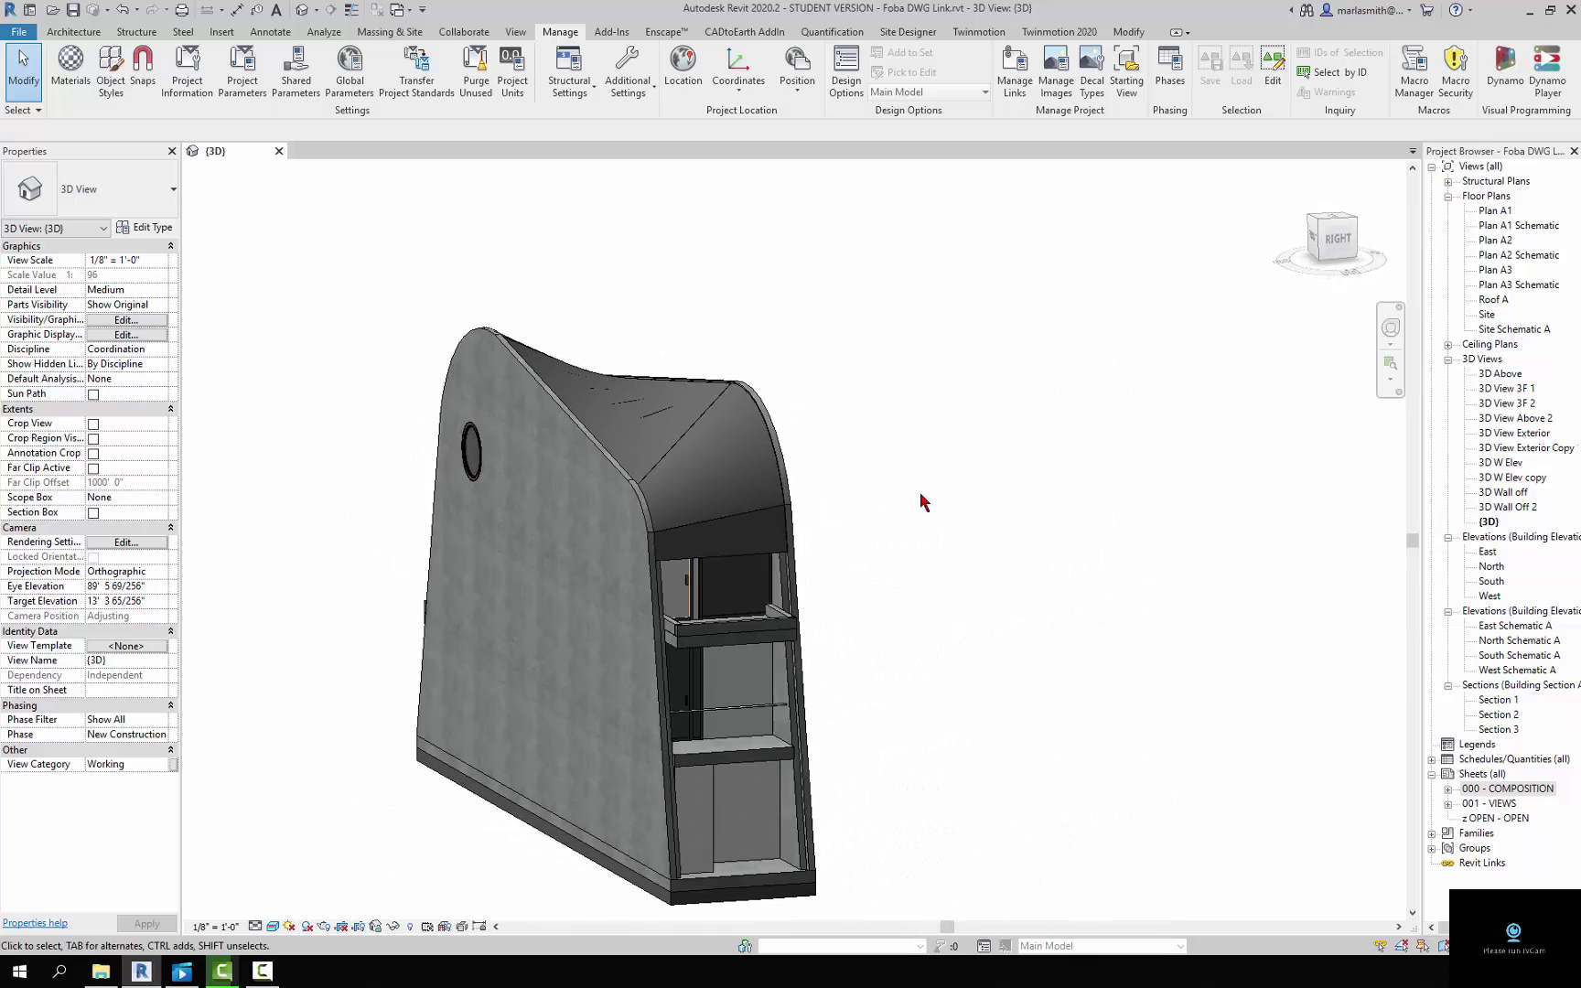
# Assign the Glass material to the A-GLAZ-CURT layer of A01 FOBA Base.dwg in the imported object styles and apply it
pyautogui.press('o')
pyautogui.press('s')
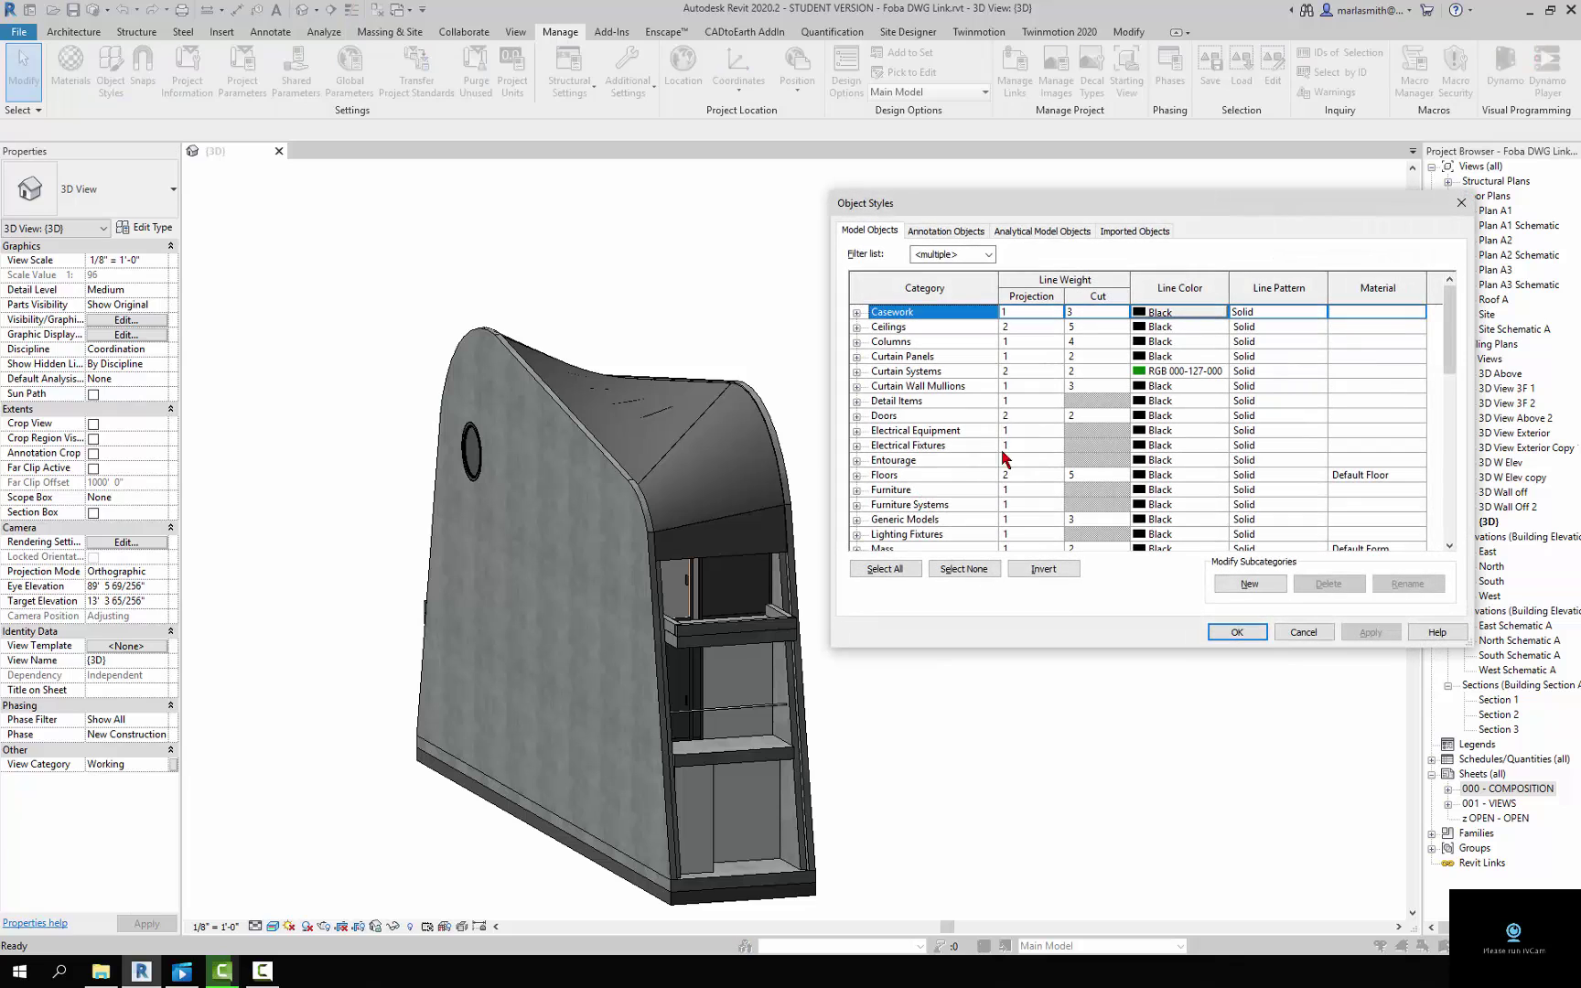
pyautogui.click(1139, 230)
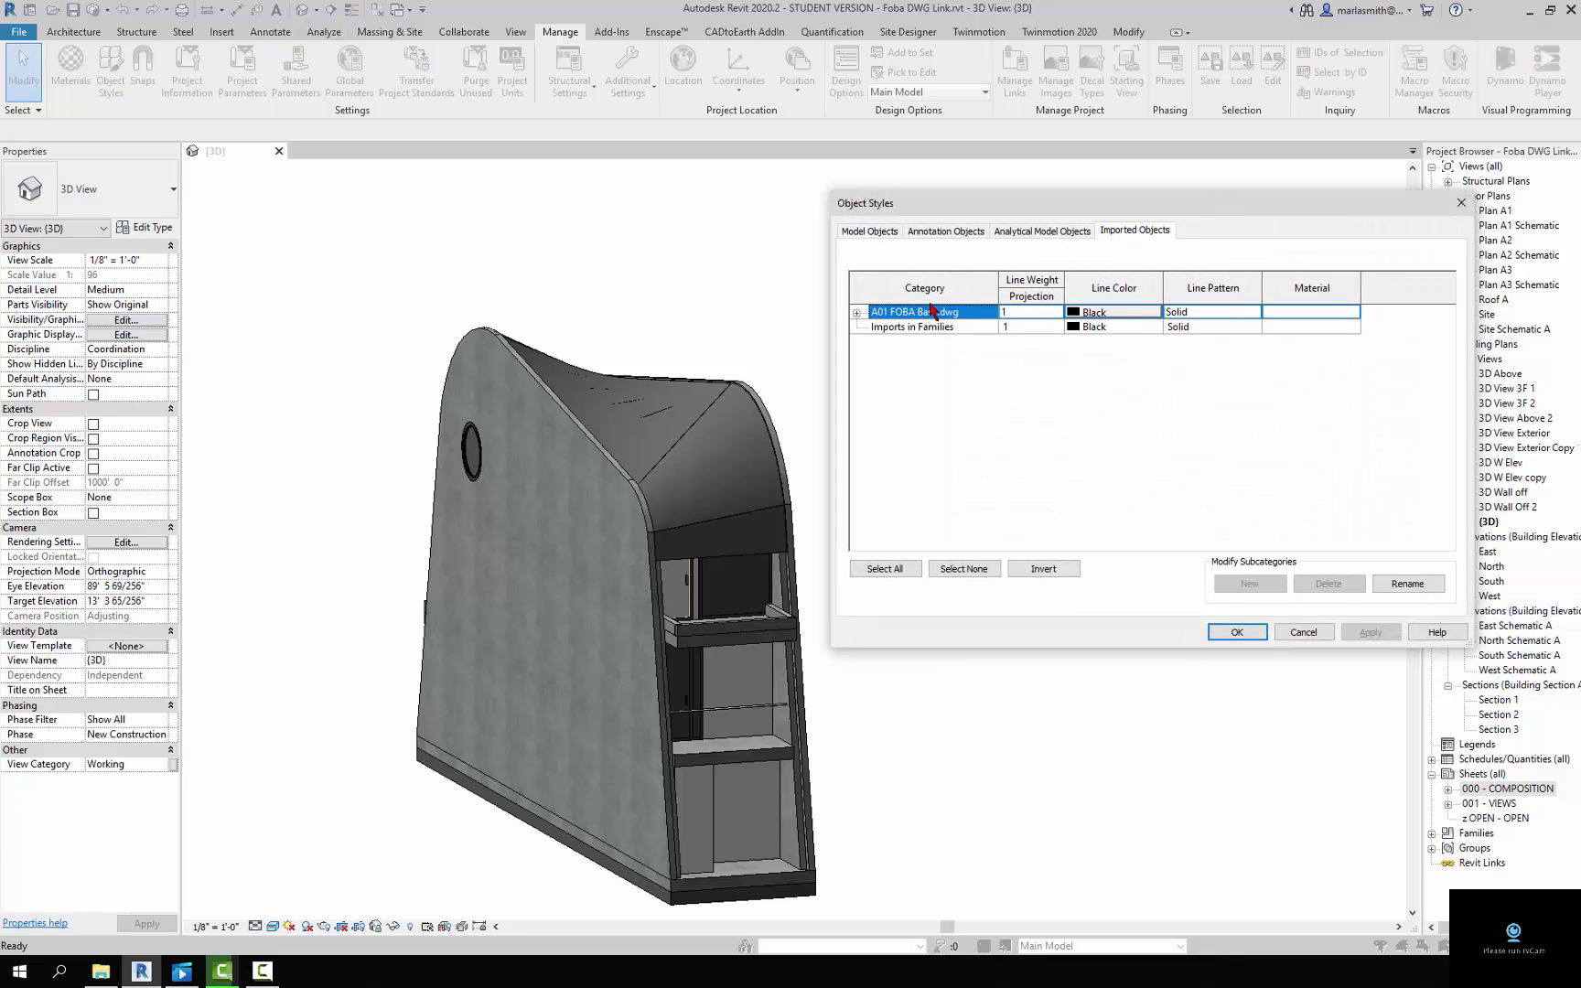
pyautogui.click(856, 313)
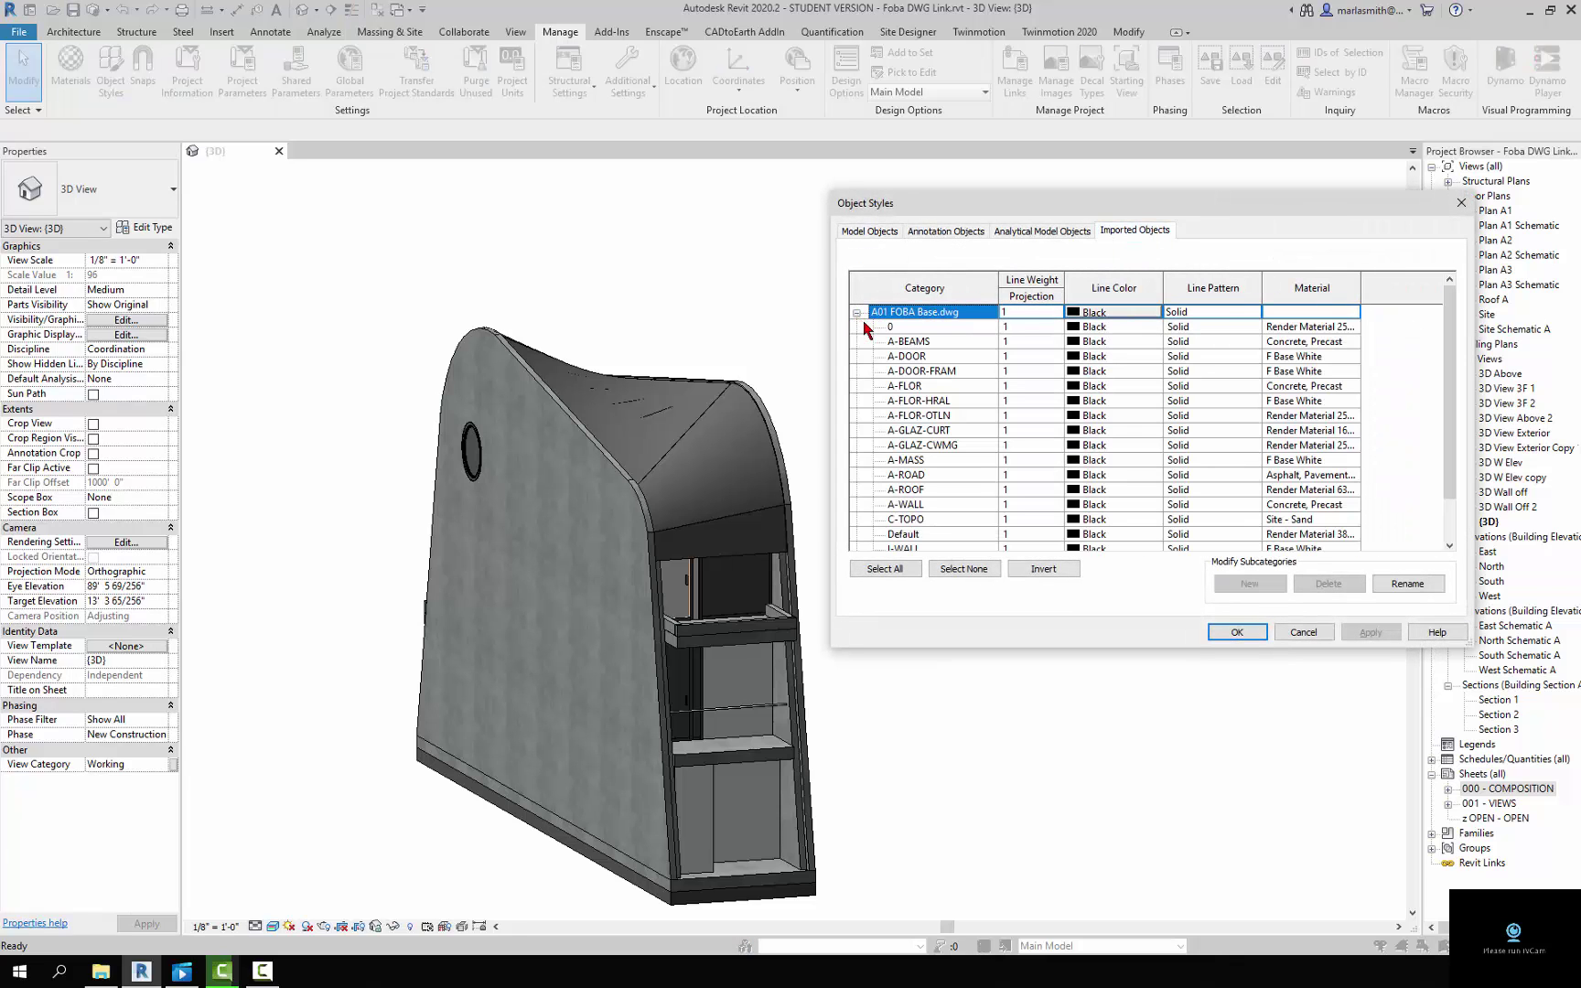
pyautogui.click(942, 430)
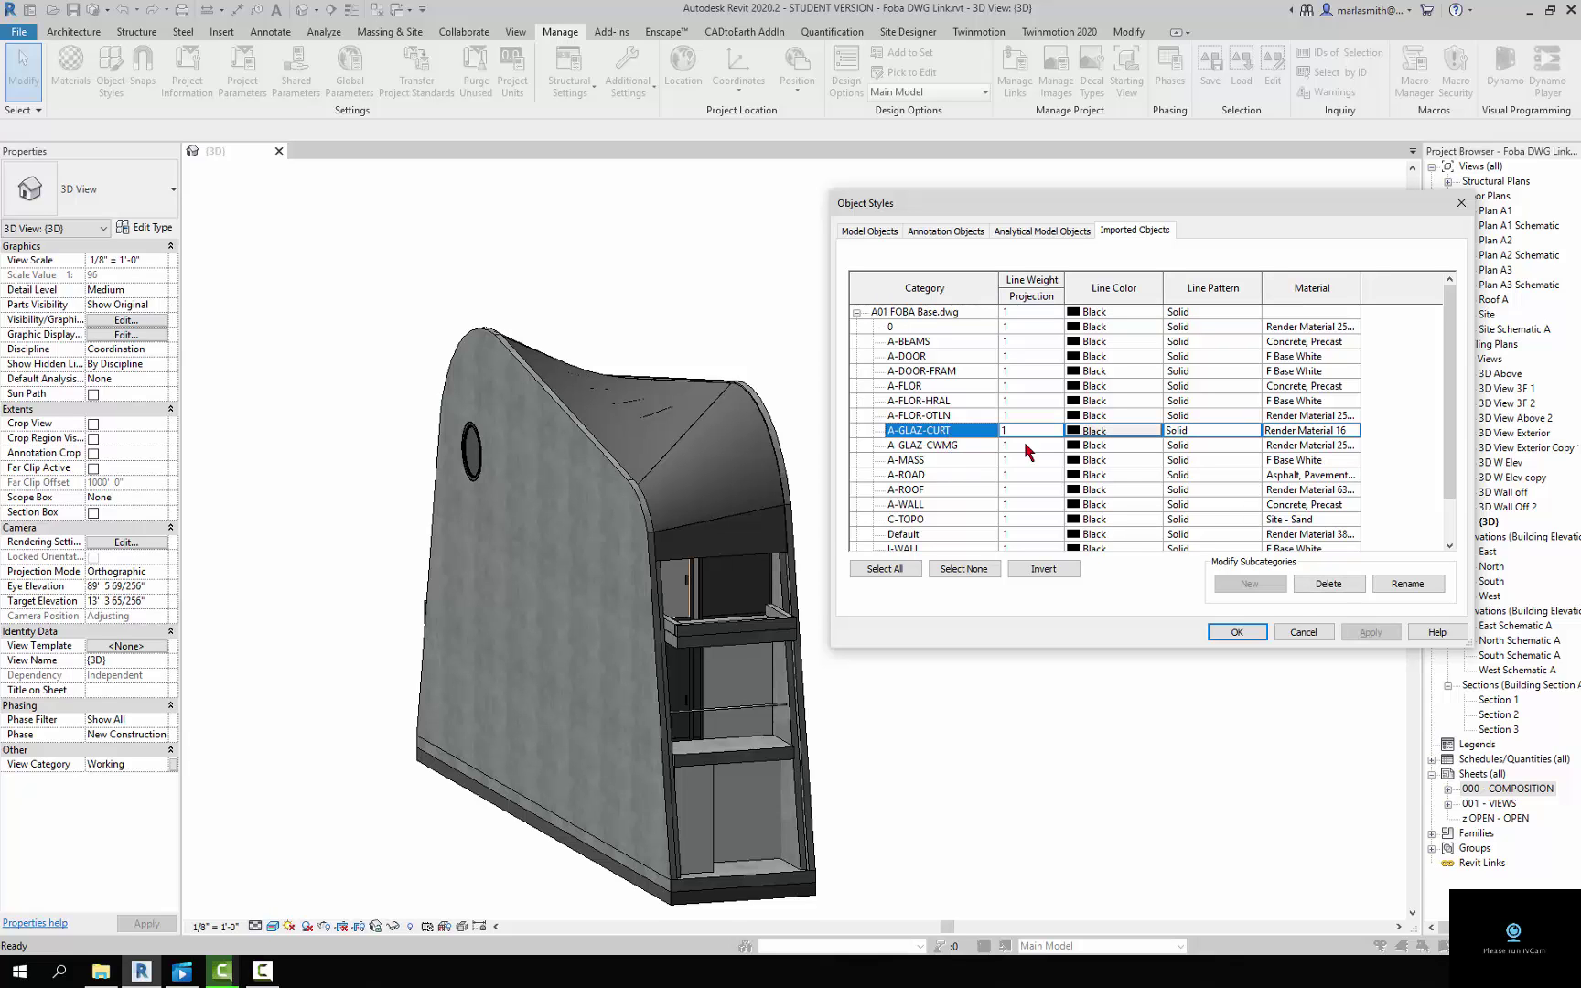
pyautogui.click(1353, 430)
pyautogui.click(1354, 430)
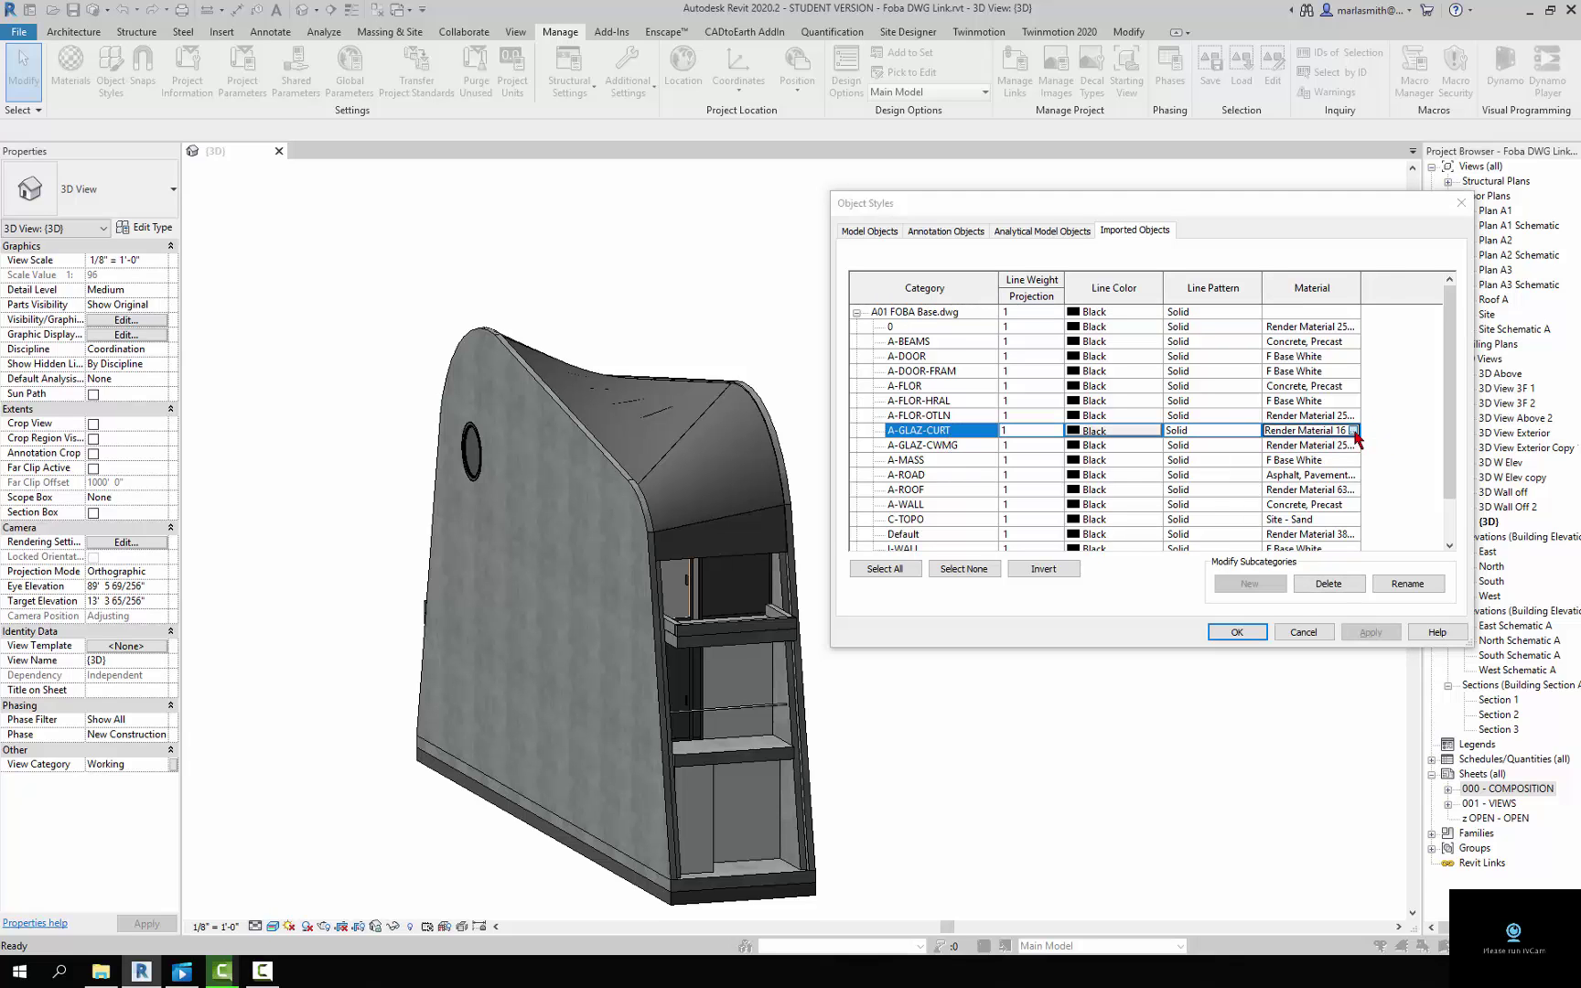
pyautogui.click(896, 175)
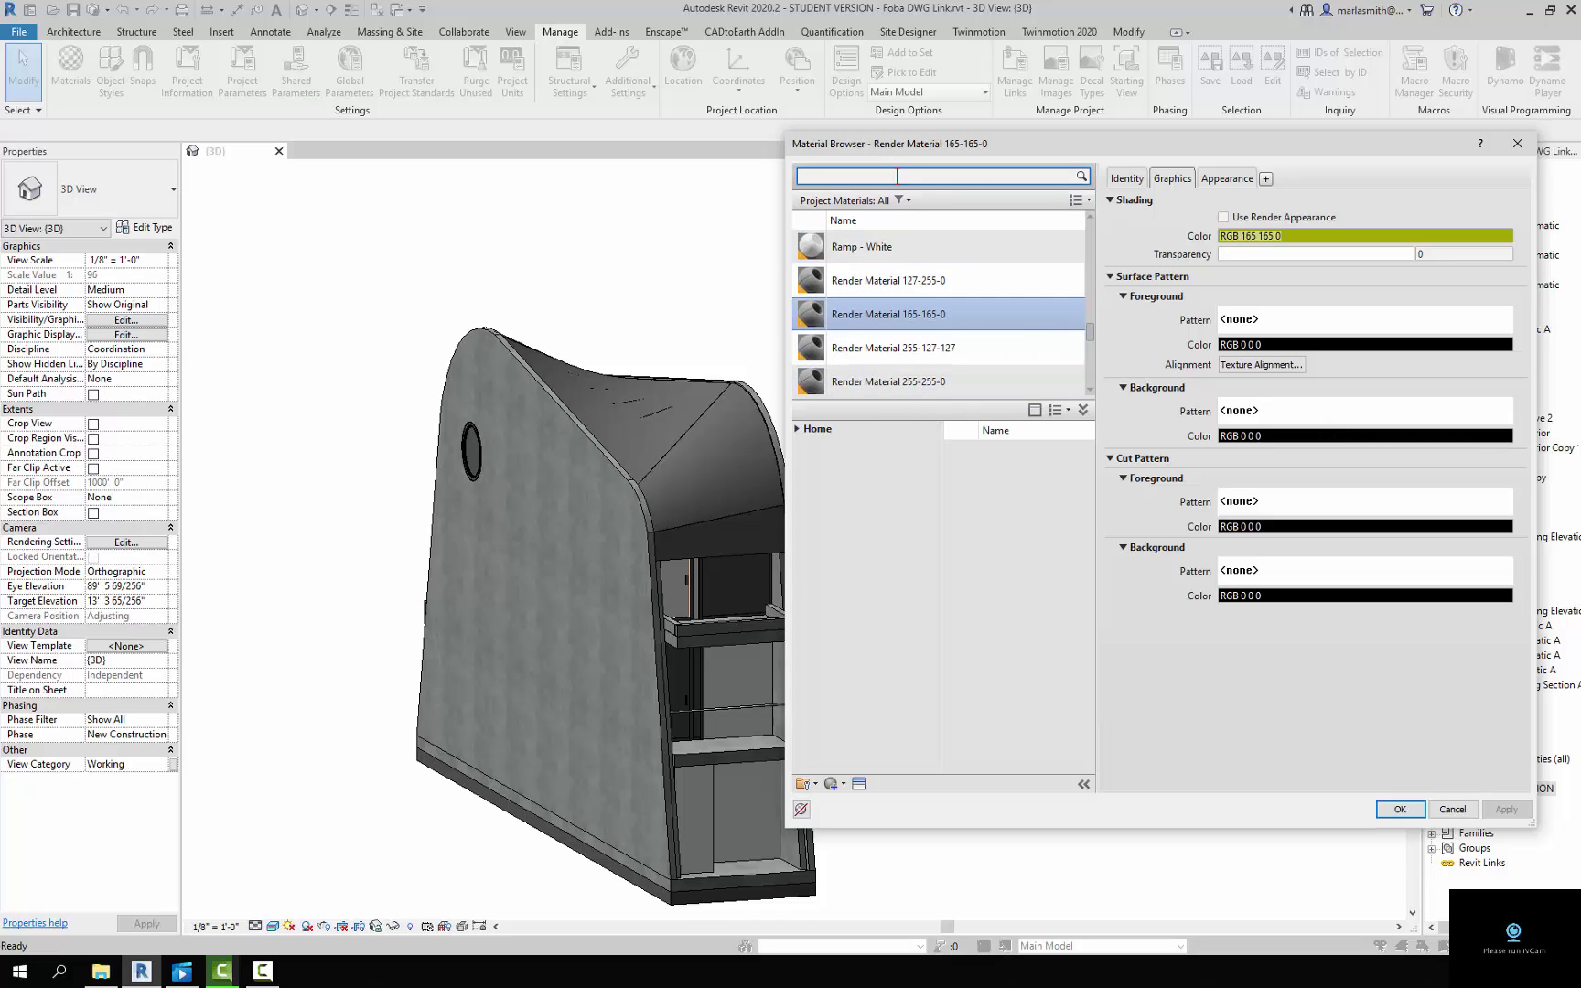
pyautogui.write('glass')
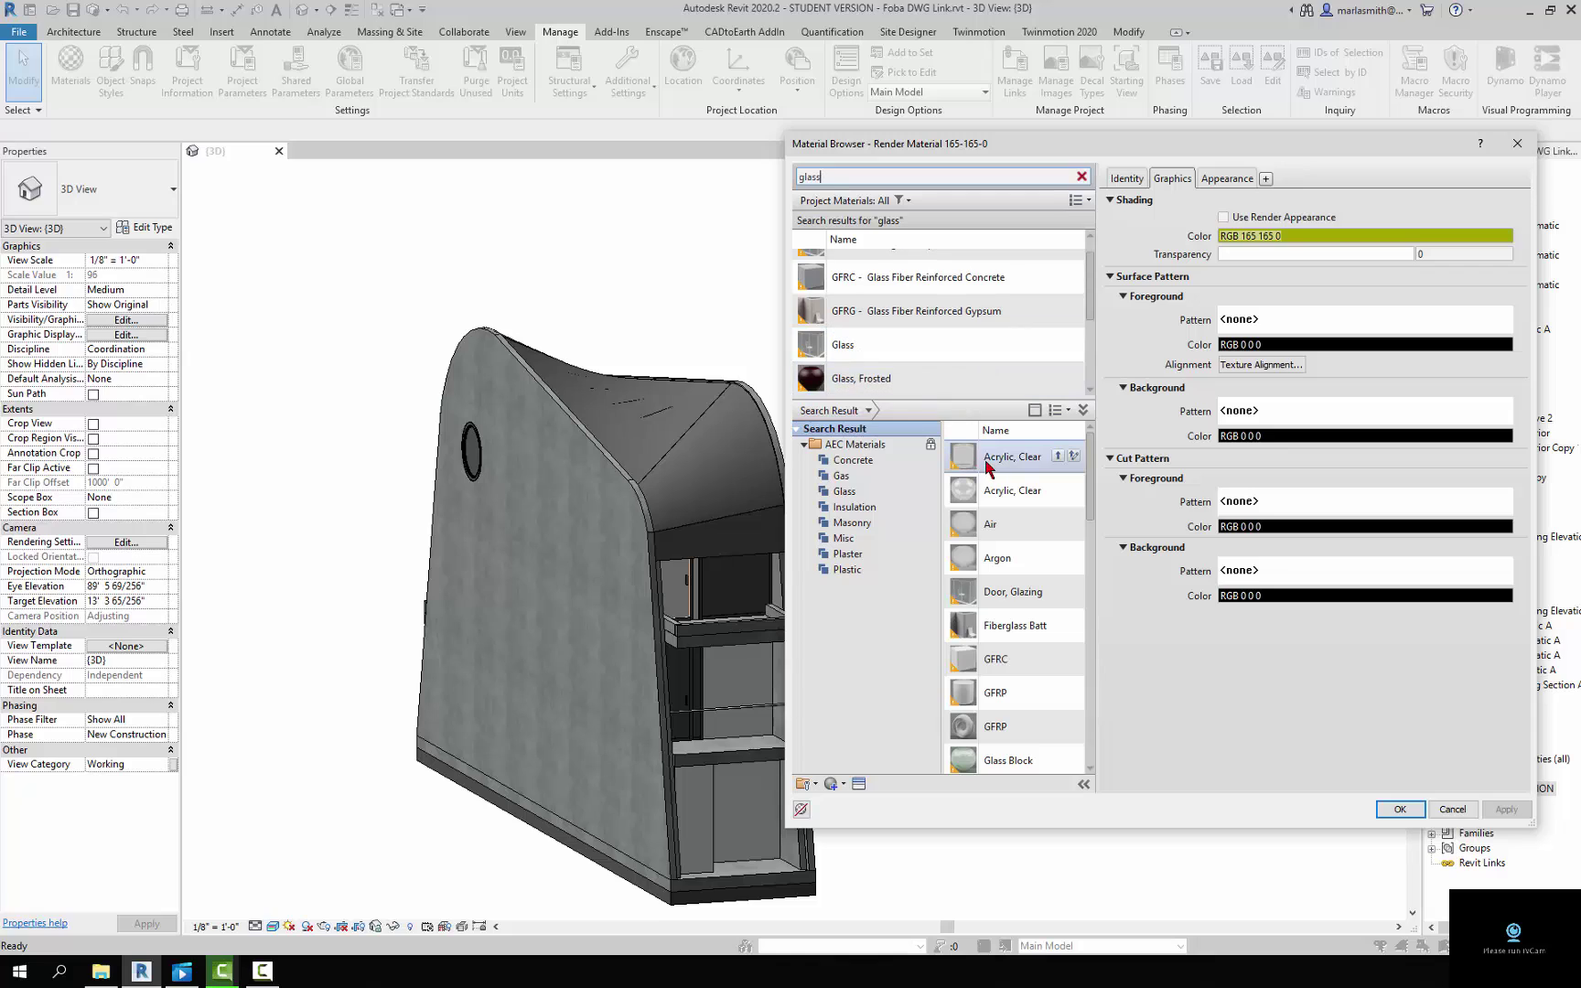
pyautogui.click(928, 348)
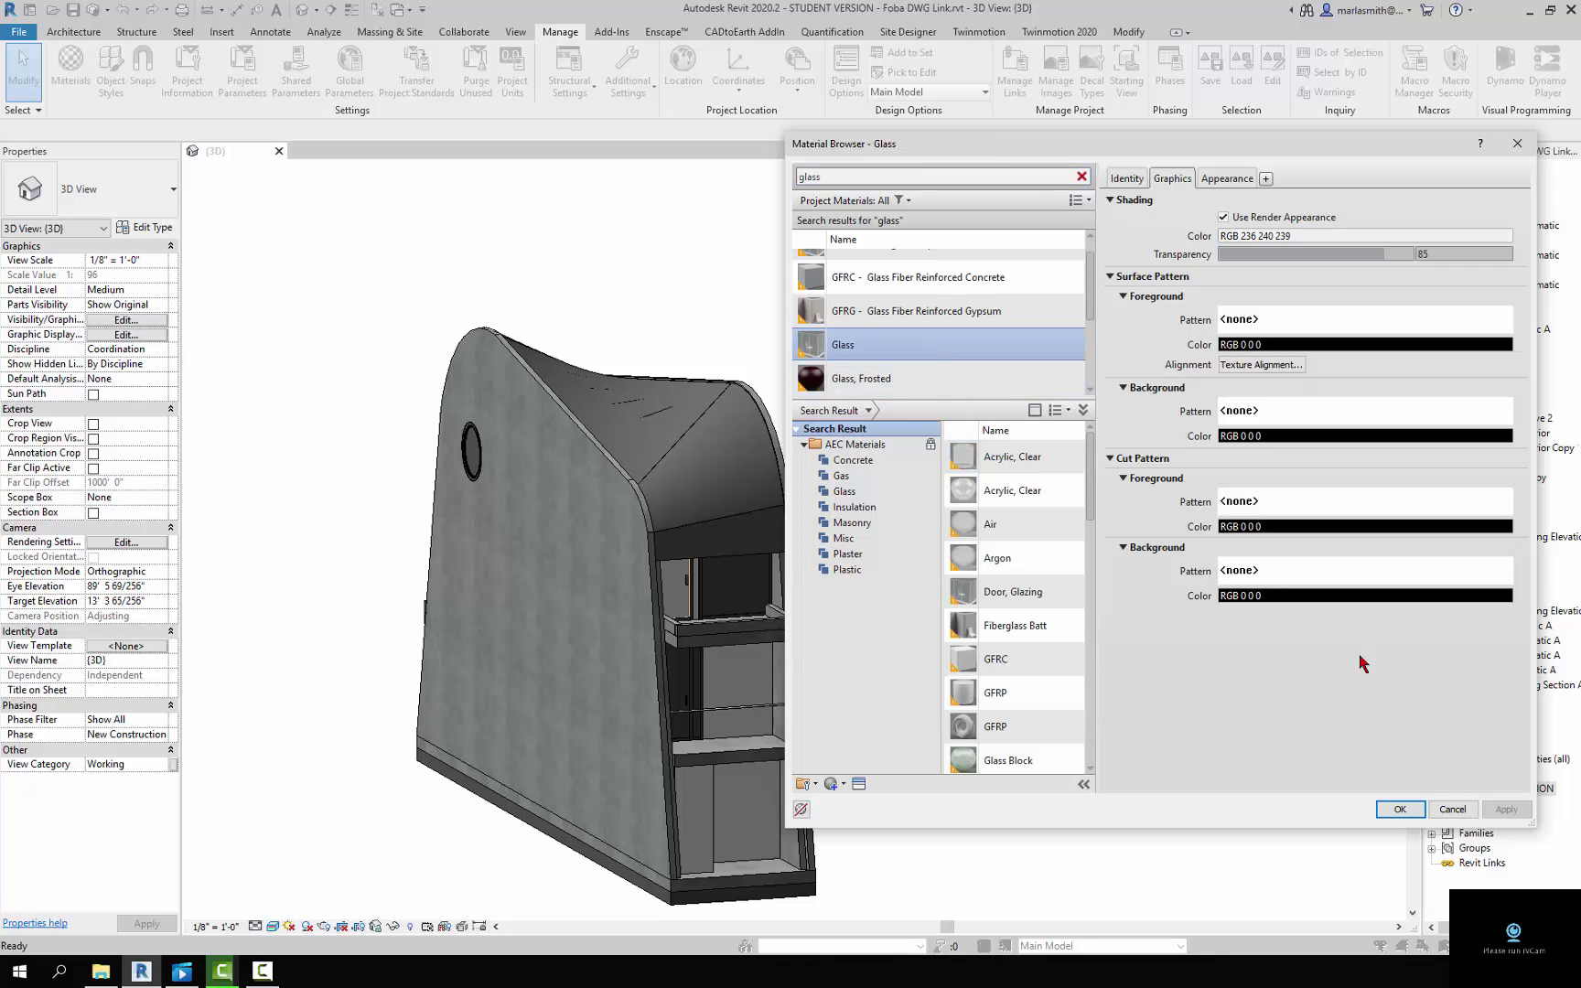
pyautogui.click(1399, 810)
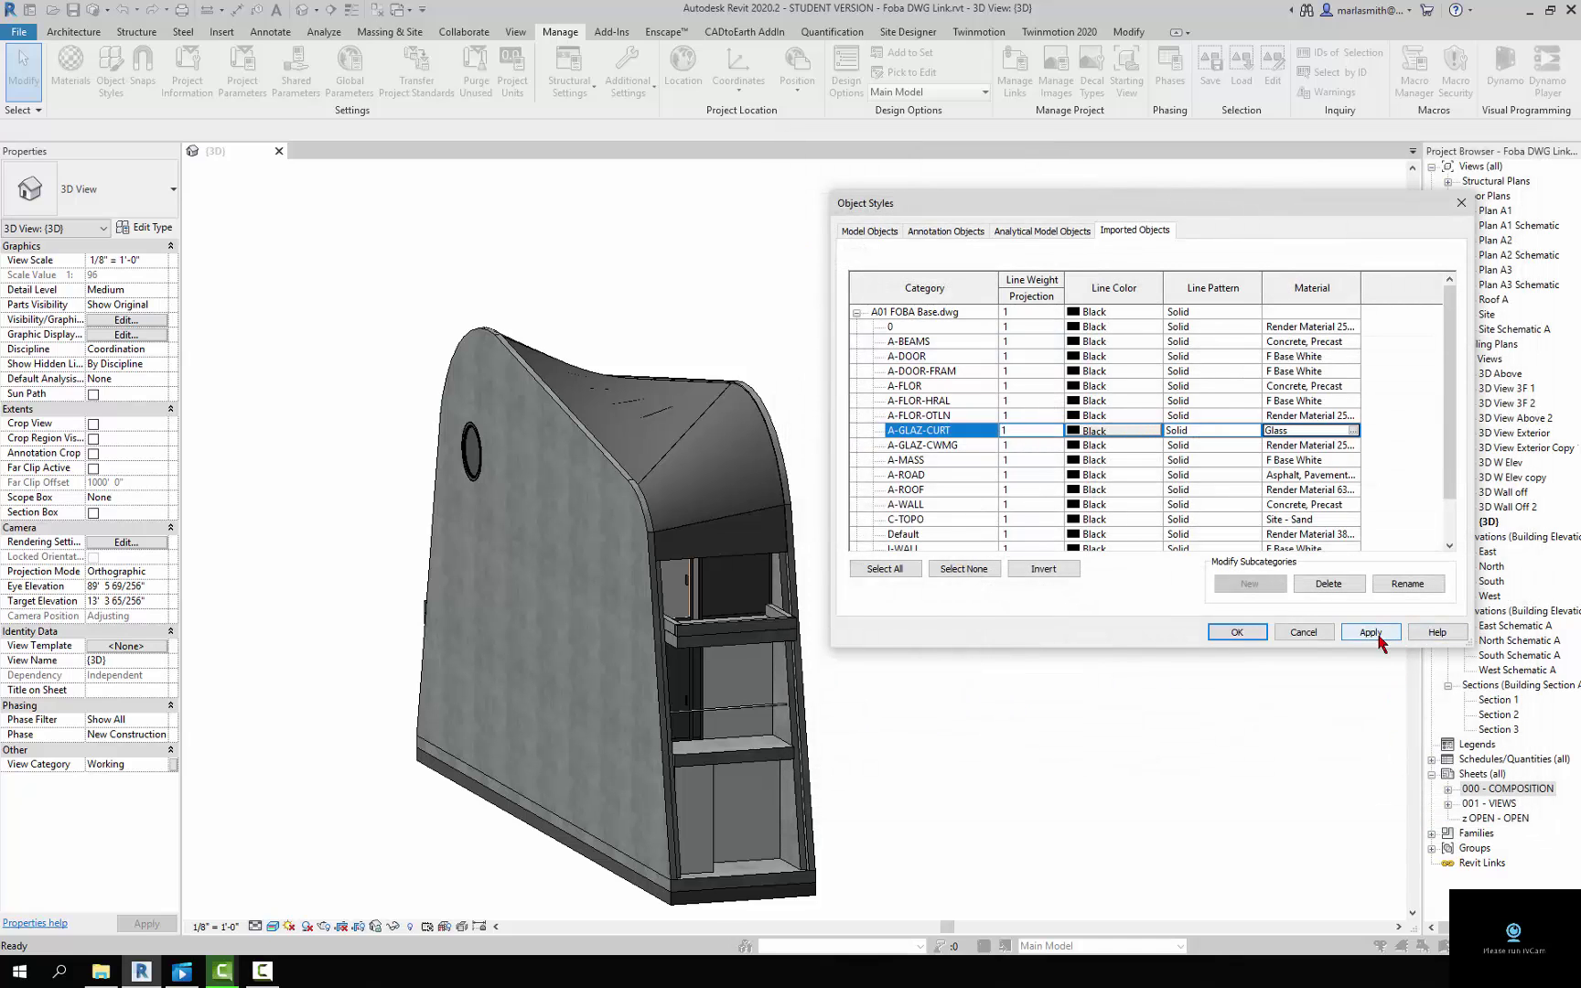
pyautogui.click(1374, 633)
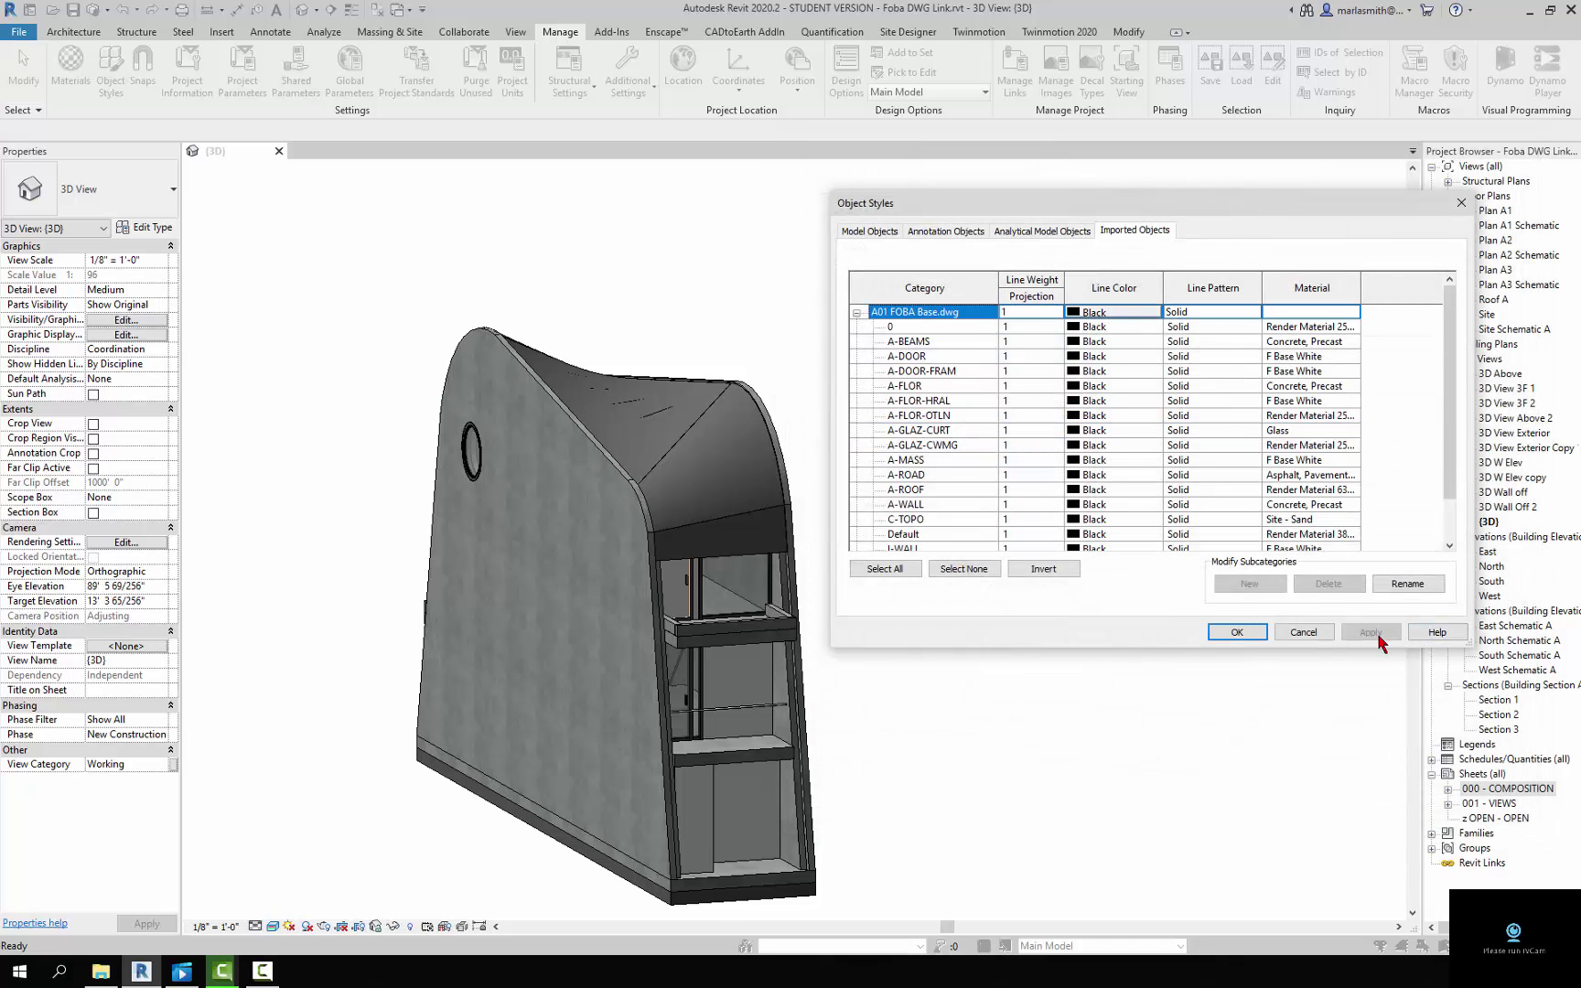
# Assign the Aluminum material, using its render appearance for shading, to the A-GLAZ-CWMG layer and apply the object styles
pyautogui.click(394, 627)
pyautogui.click(1329, 450)
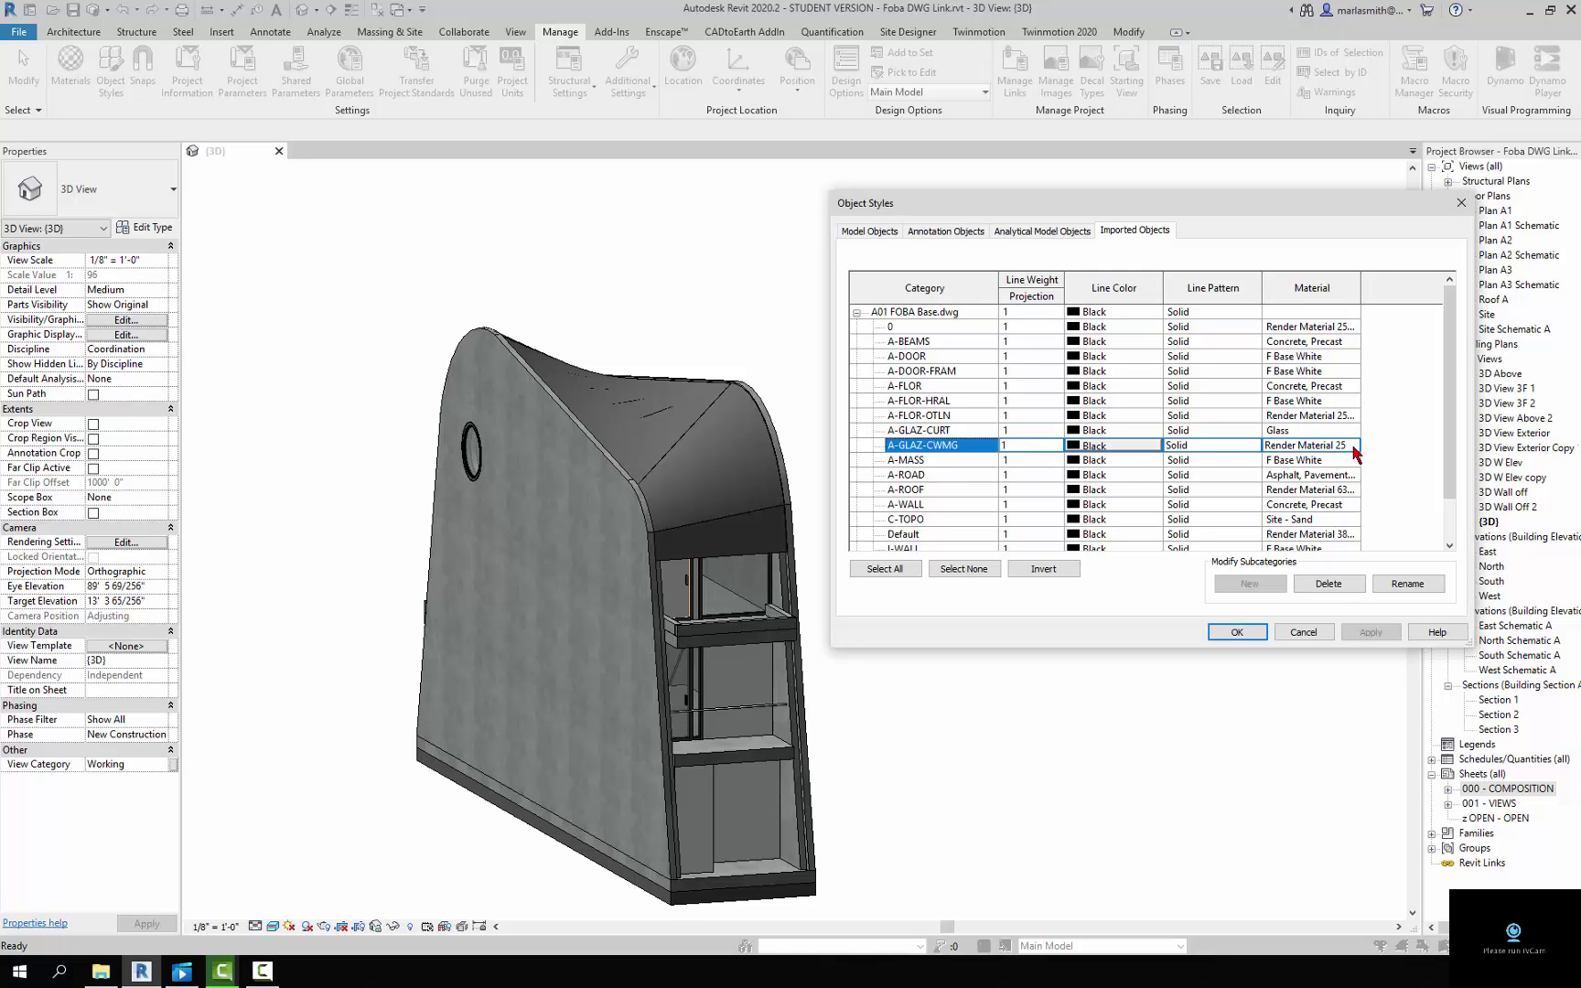
pyautogui.click(1355, 447)
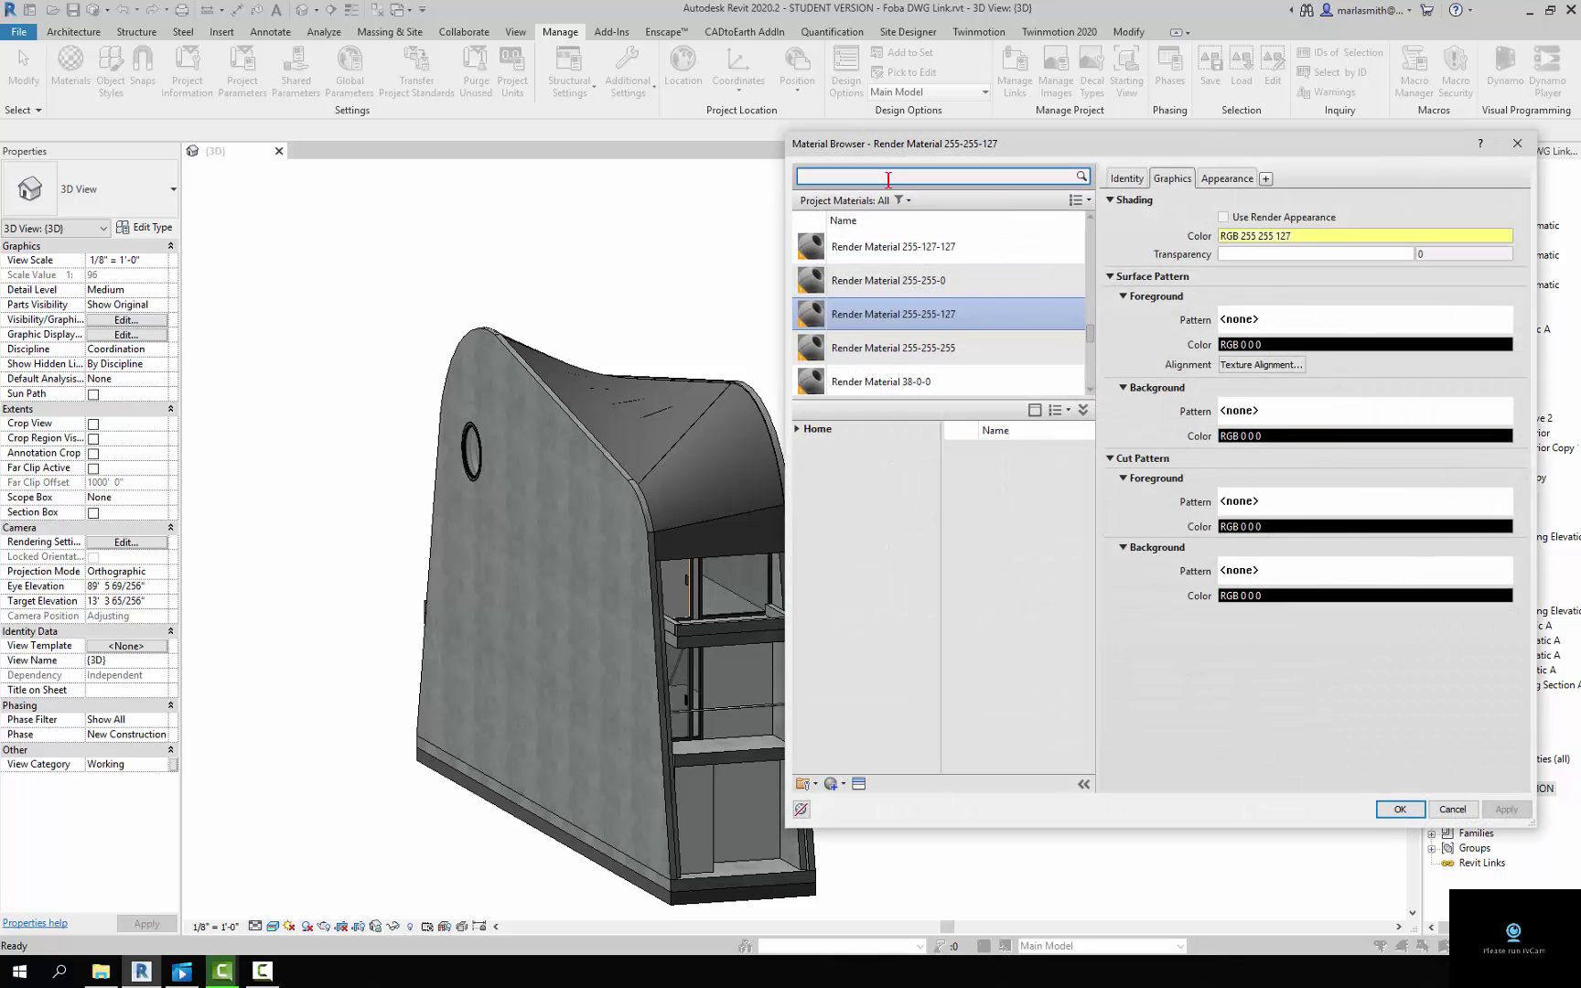
pyautogui.click(888, 179)
pyautogui.write('aluminum')
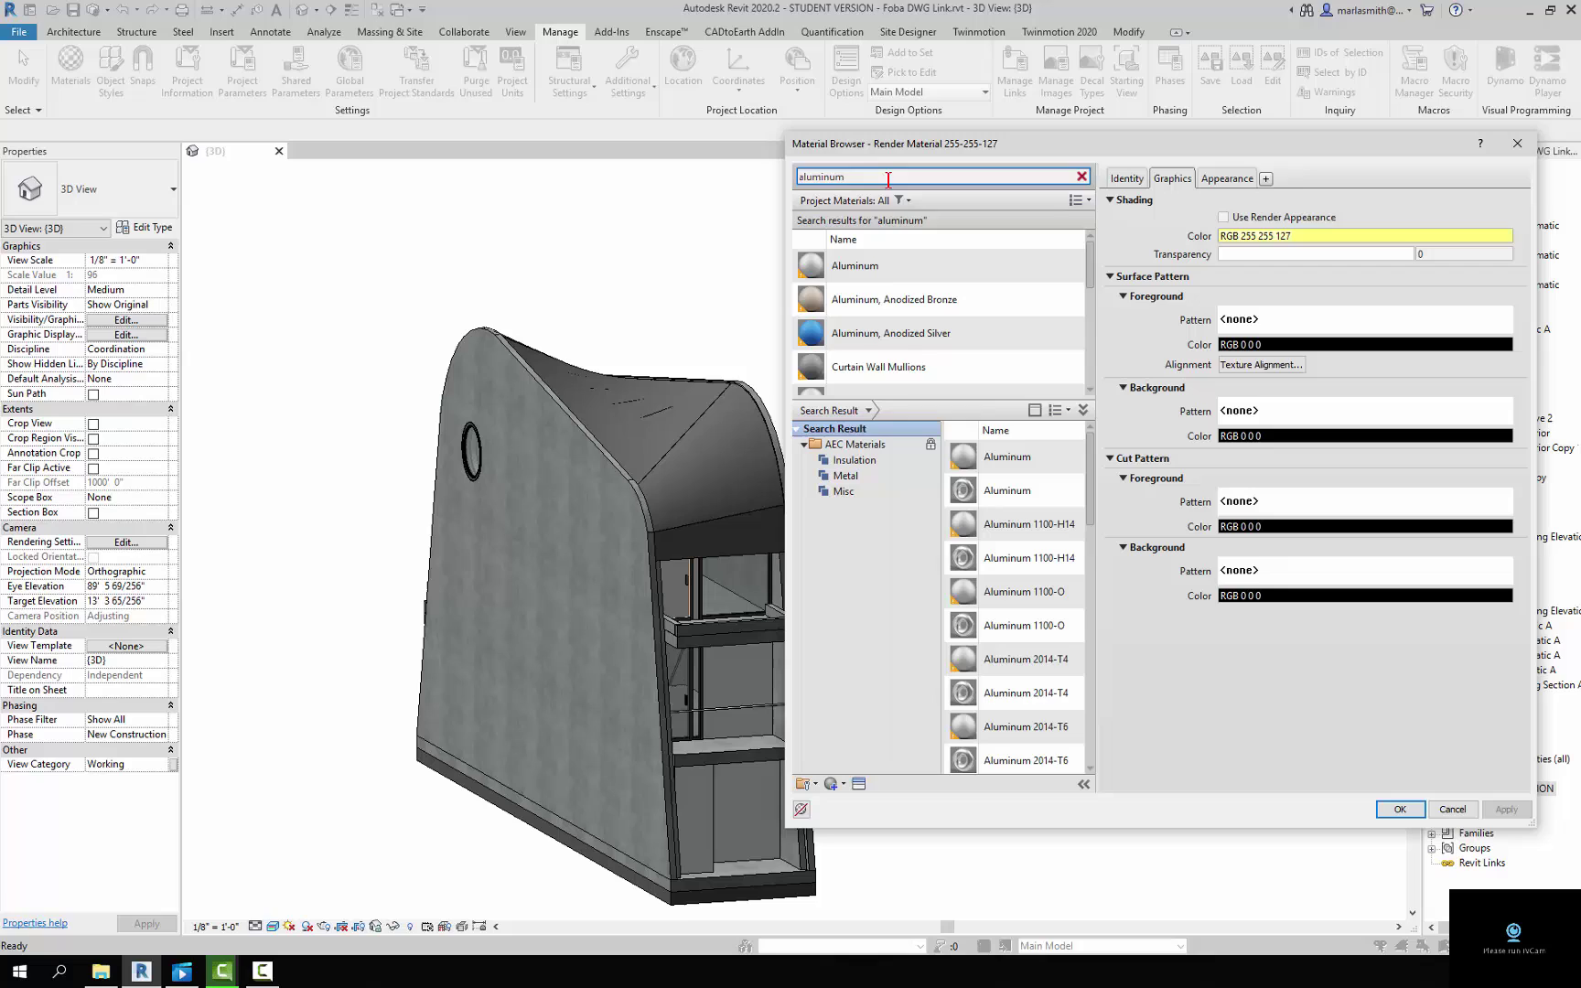
pyautogui.click(889, 267)
pyautogui.click(1234, 220)
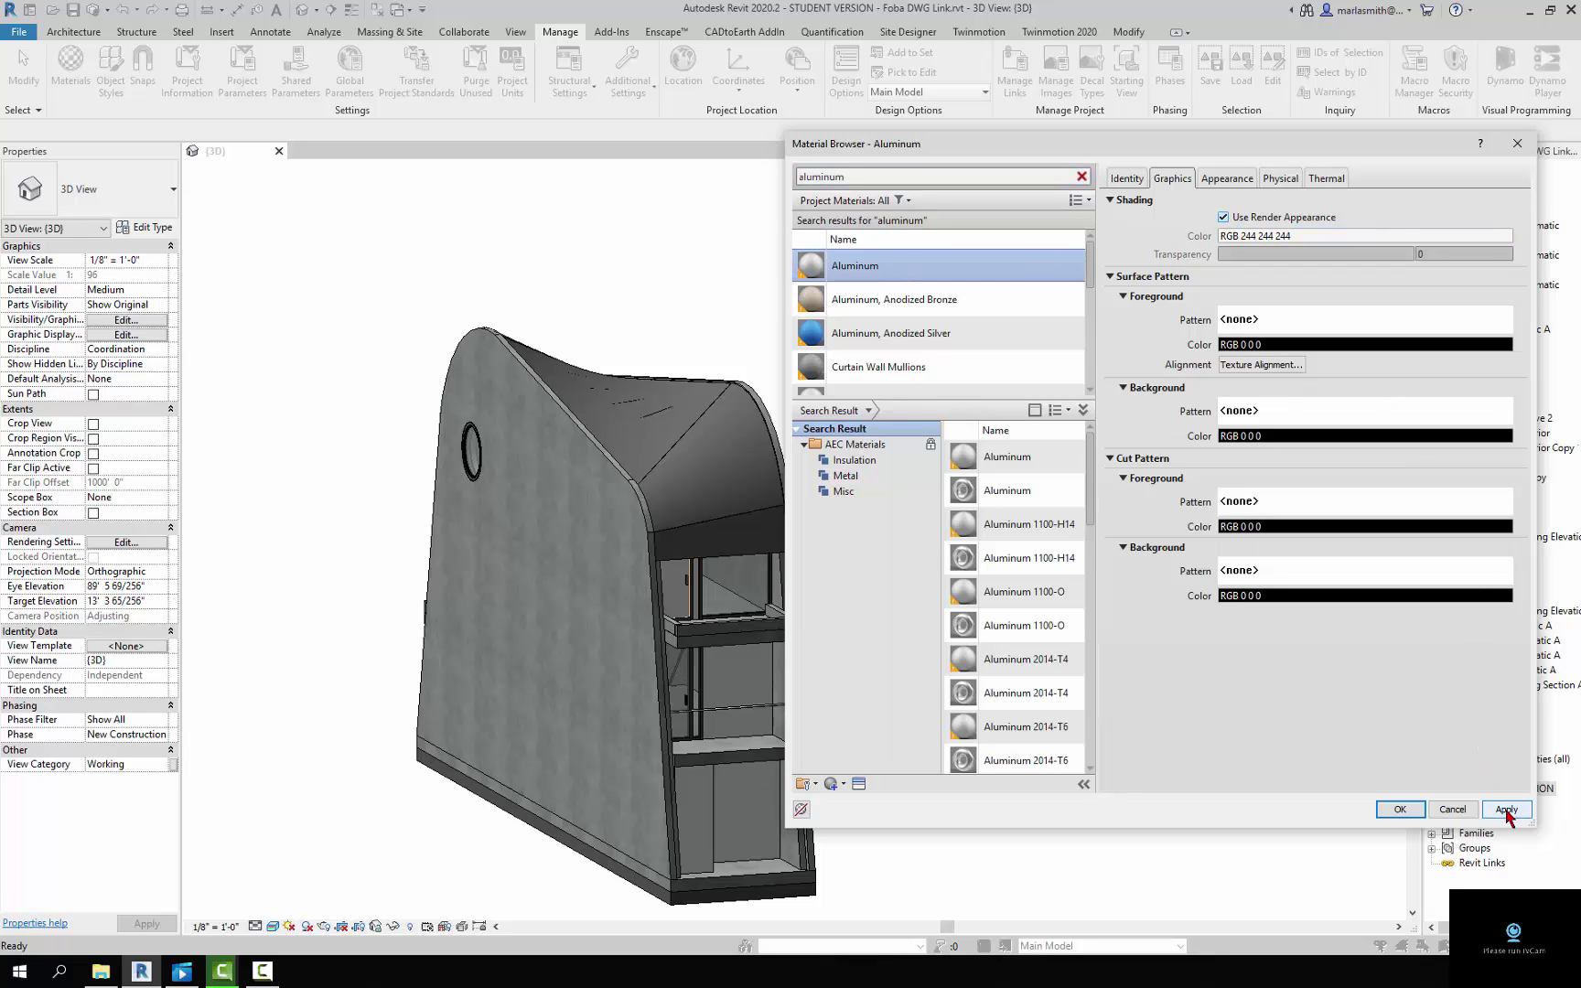
pyautogui.click(1398, 808)
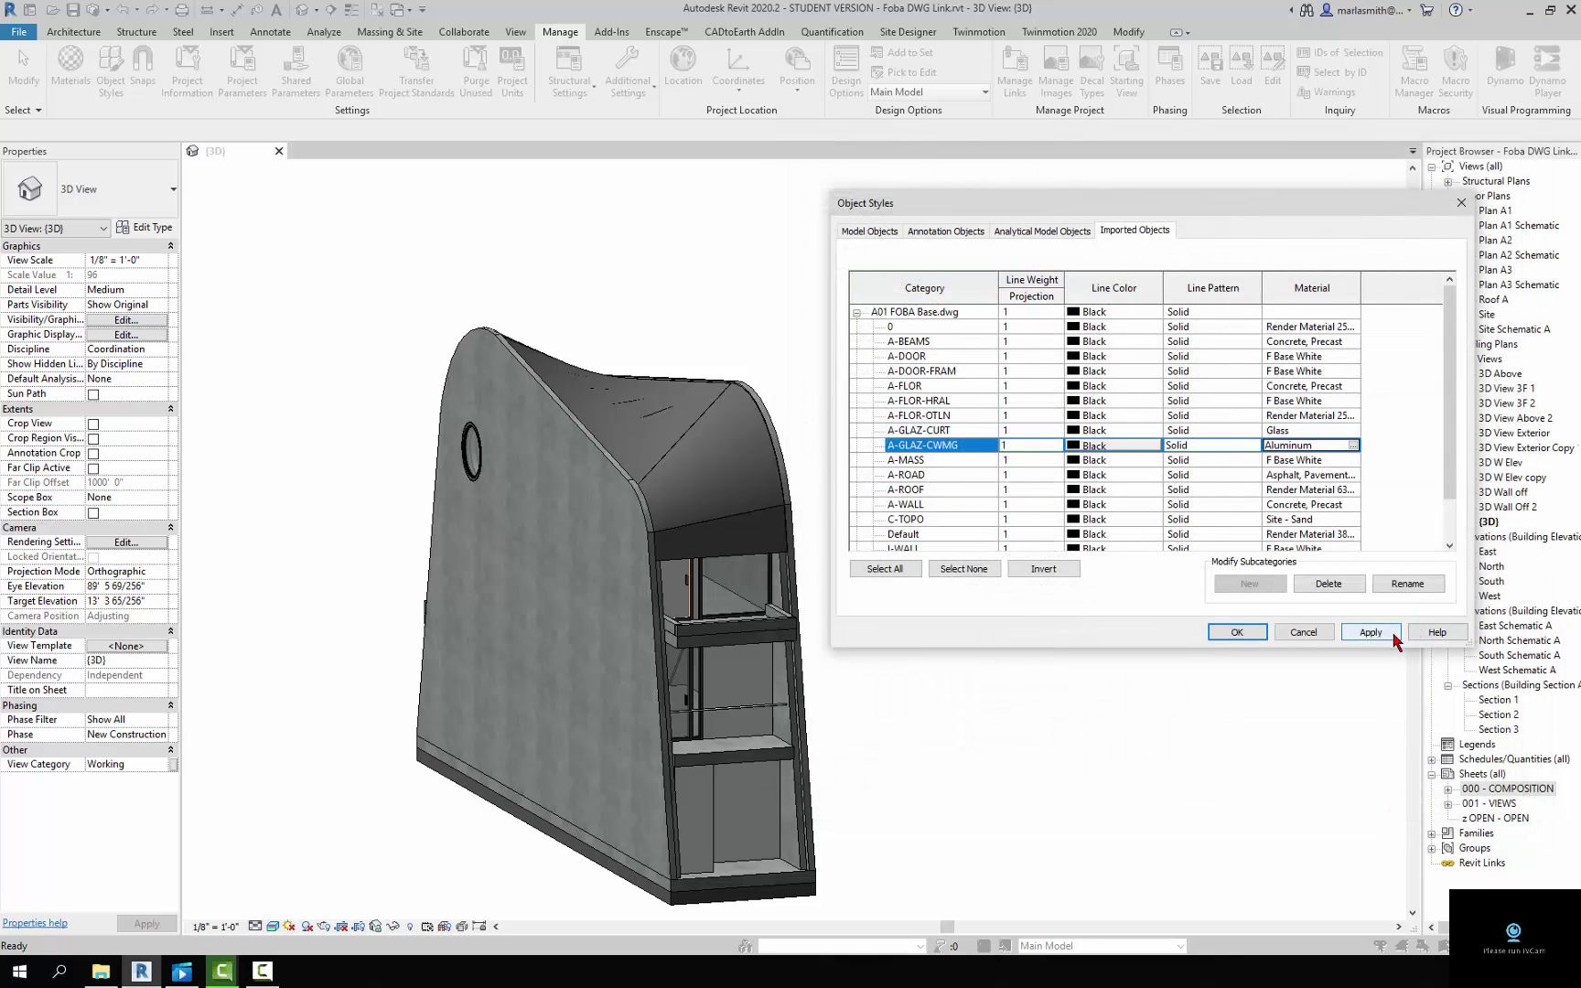
pyautogui.click(1391, 633)
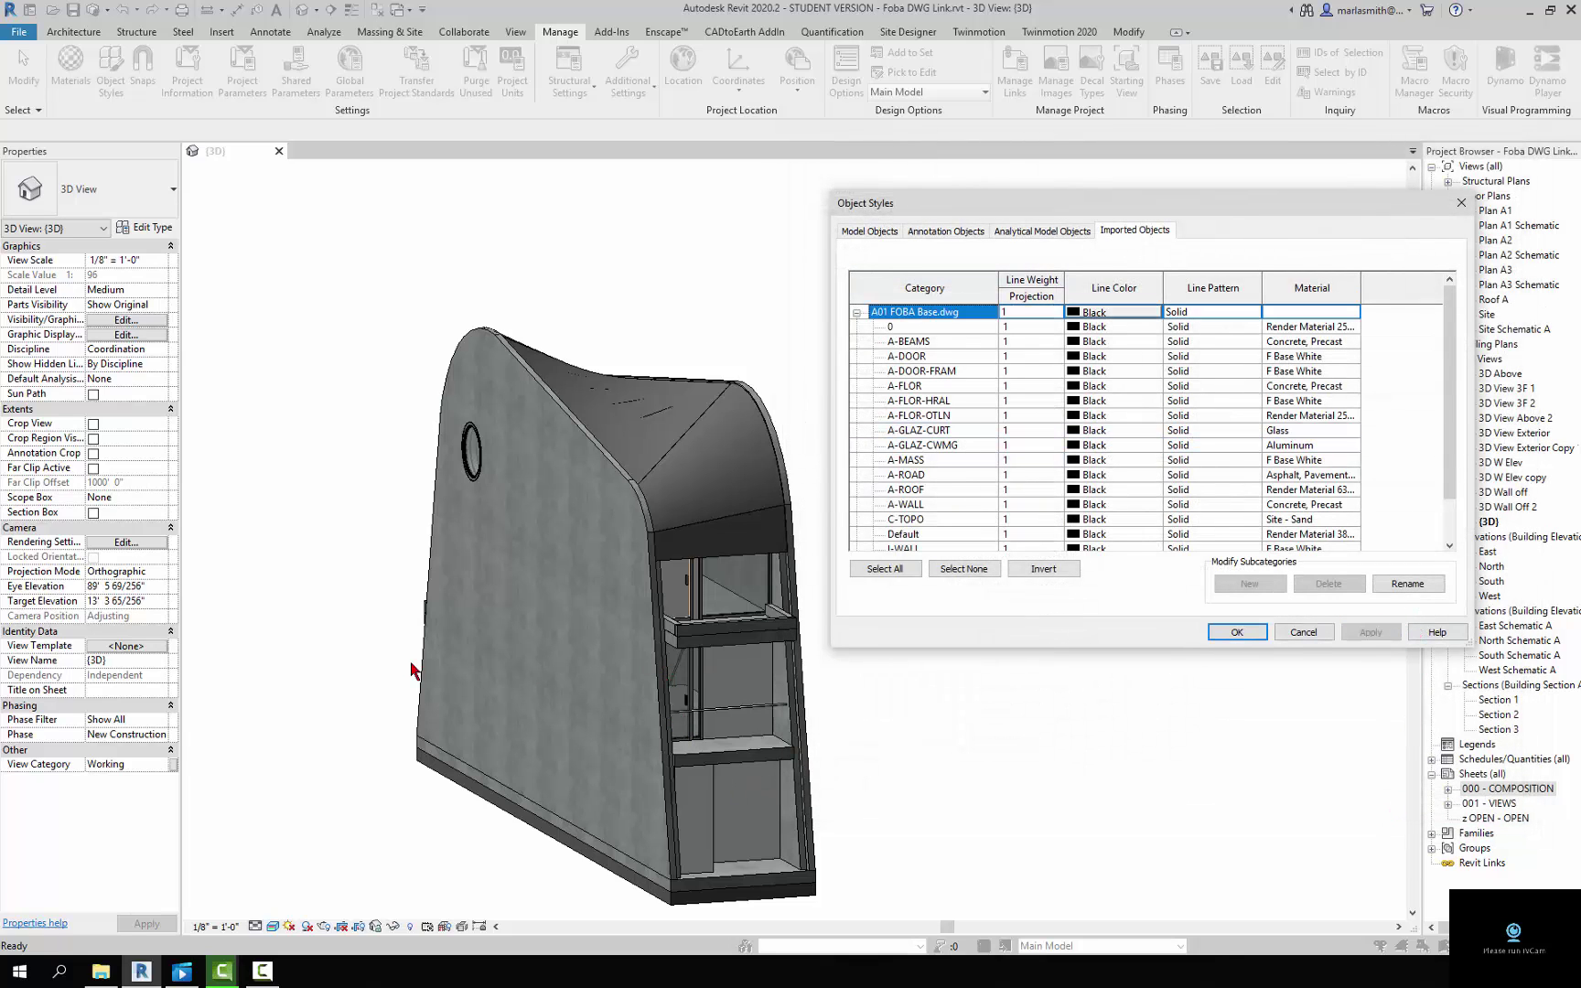
# Find Roof Fabric among the project's roof materials, assign it to the A-ROOF layer and apply the object styles
pyautogui.click(1325, 497)
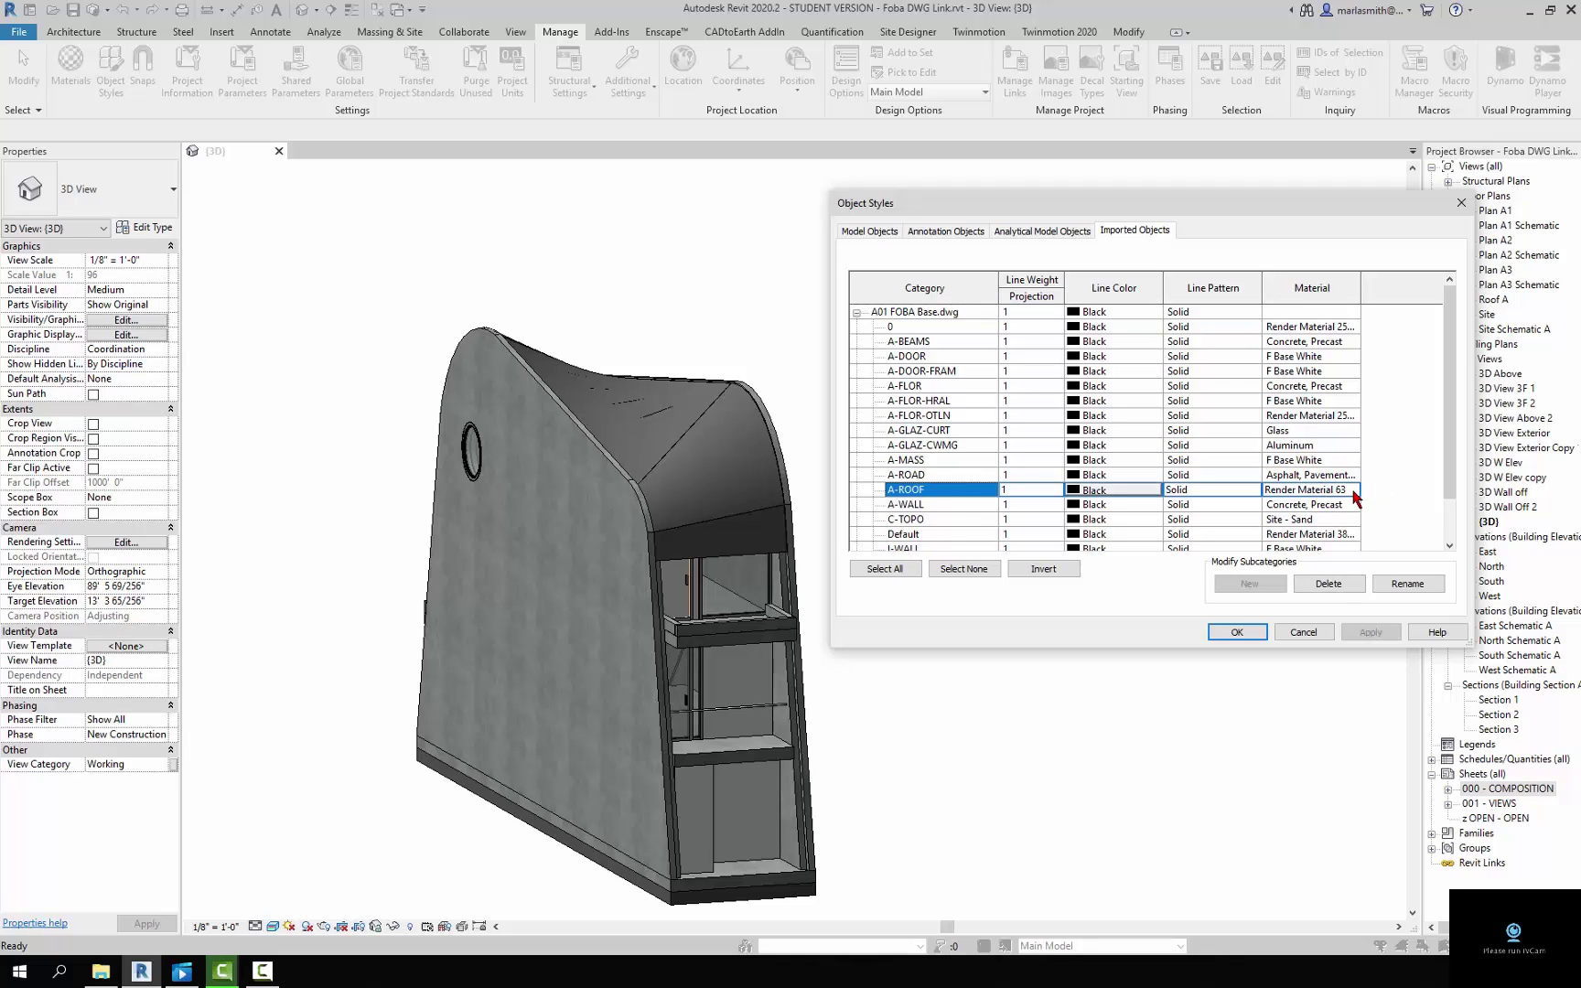
pyautogui.click(1354, 491)
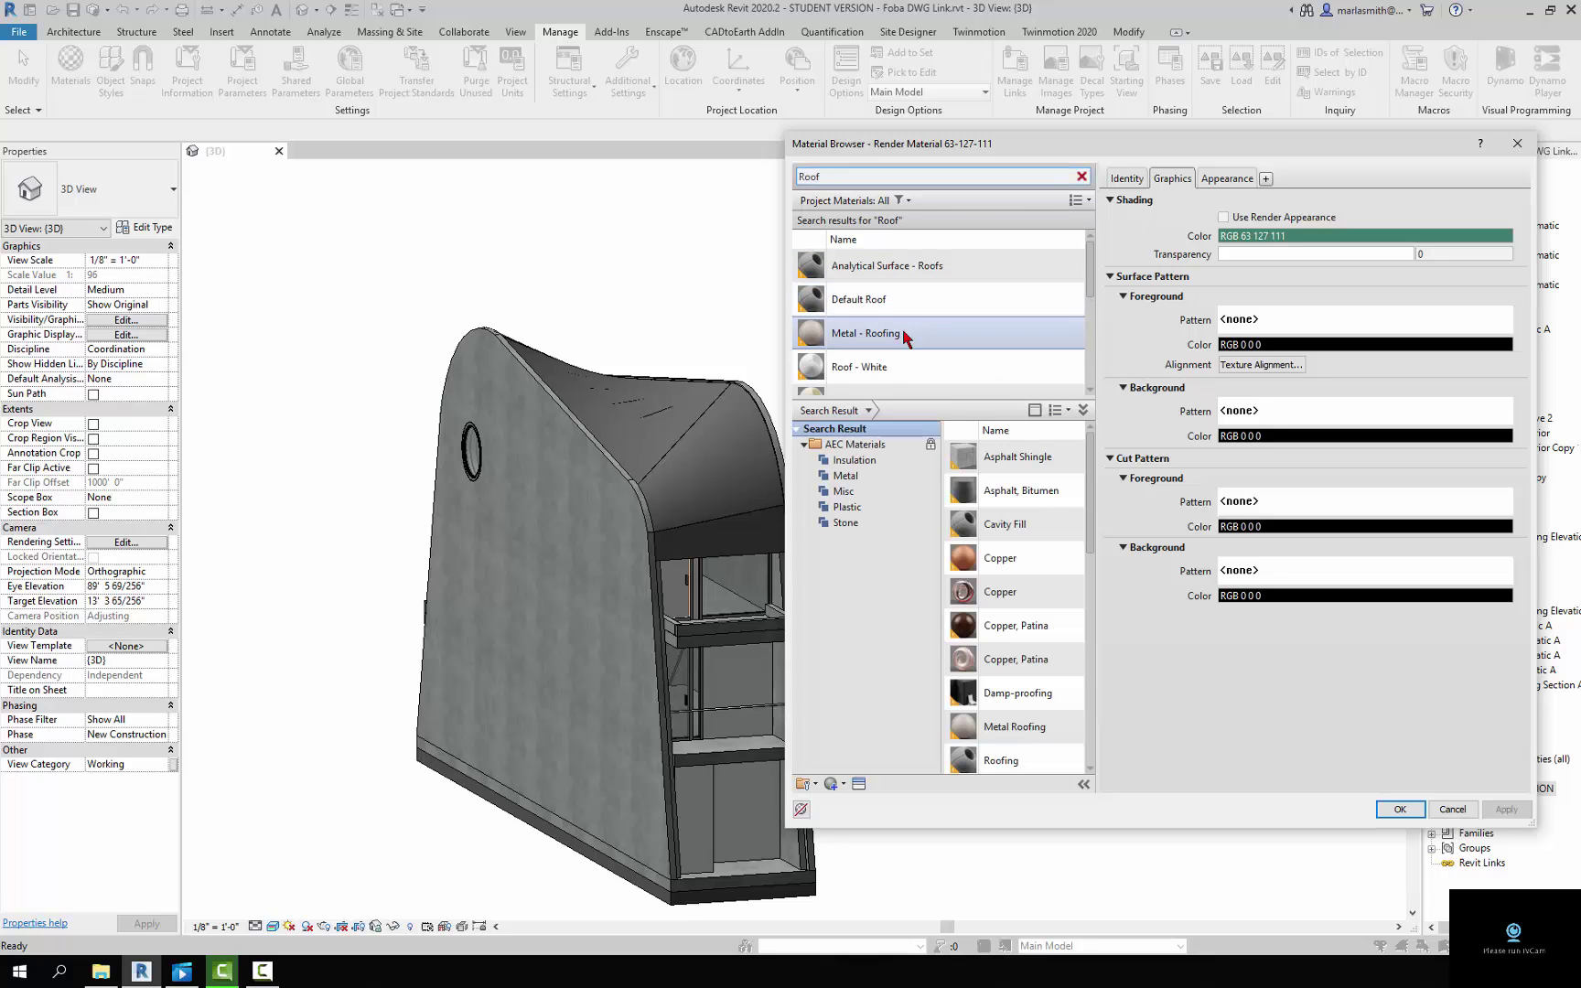
pyautogui.scroll(-1, 915, 344)
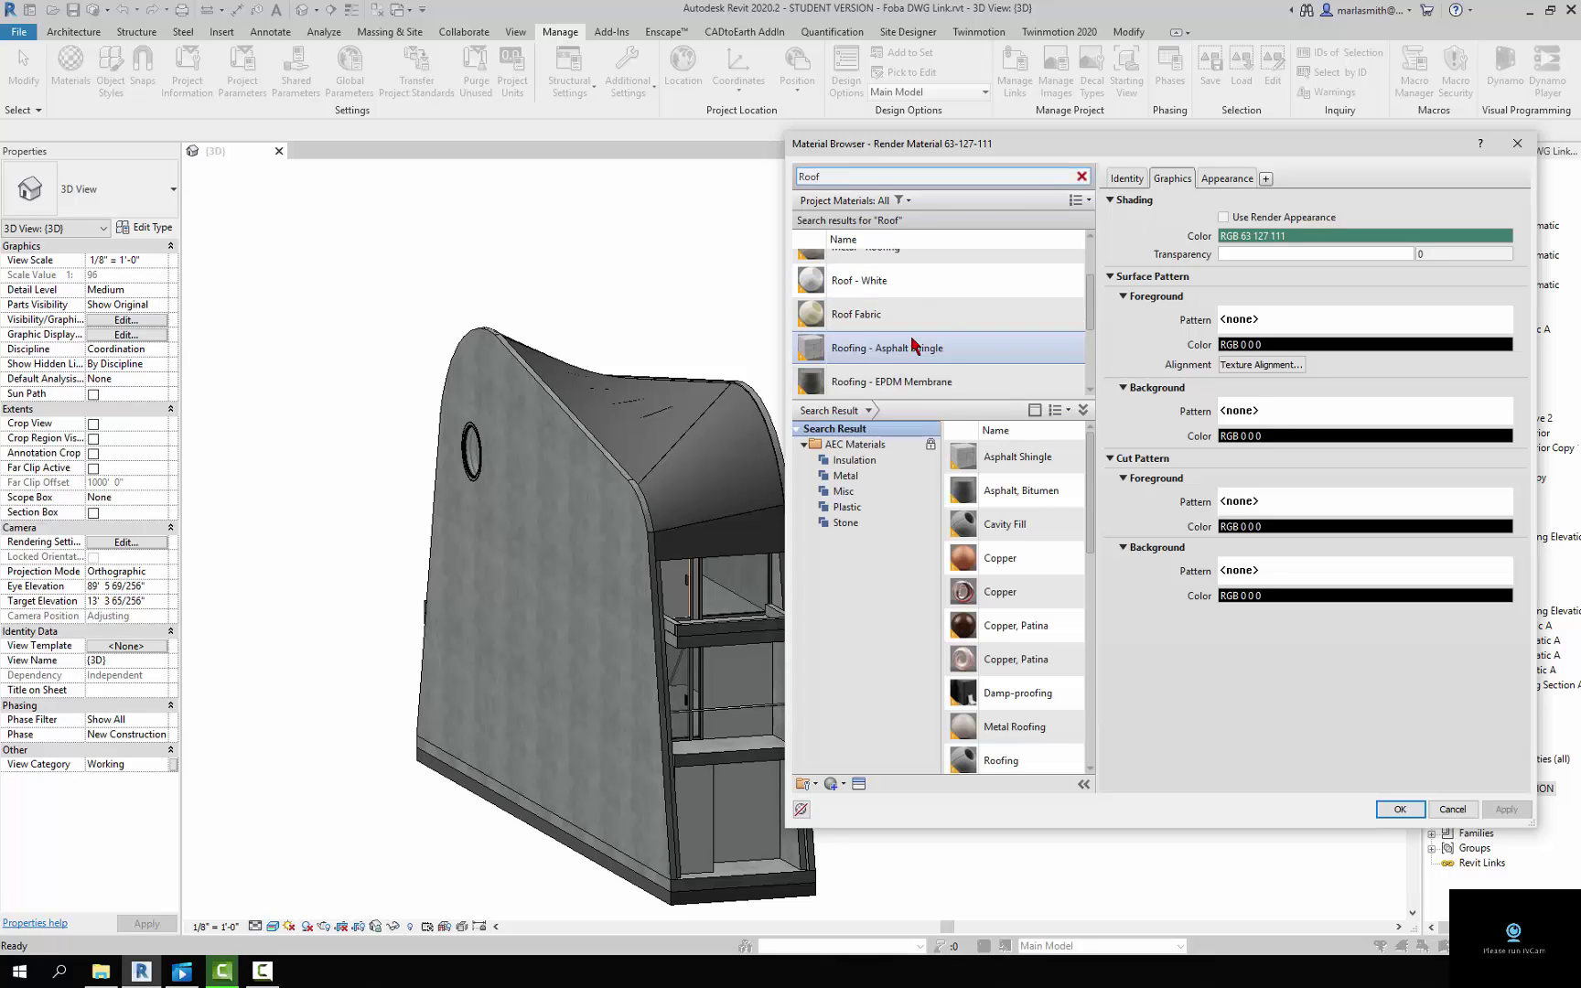
pyautogui.click(908, 313)
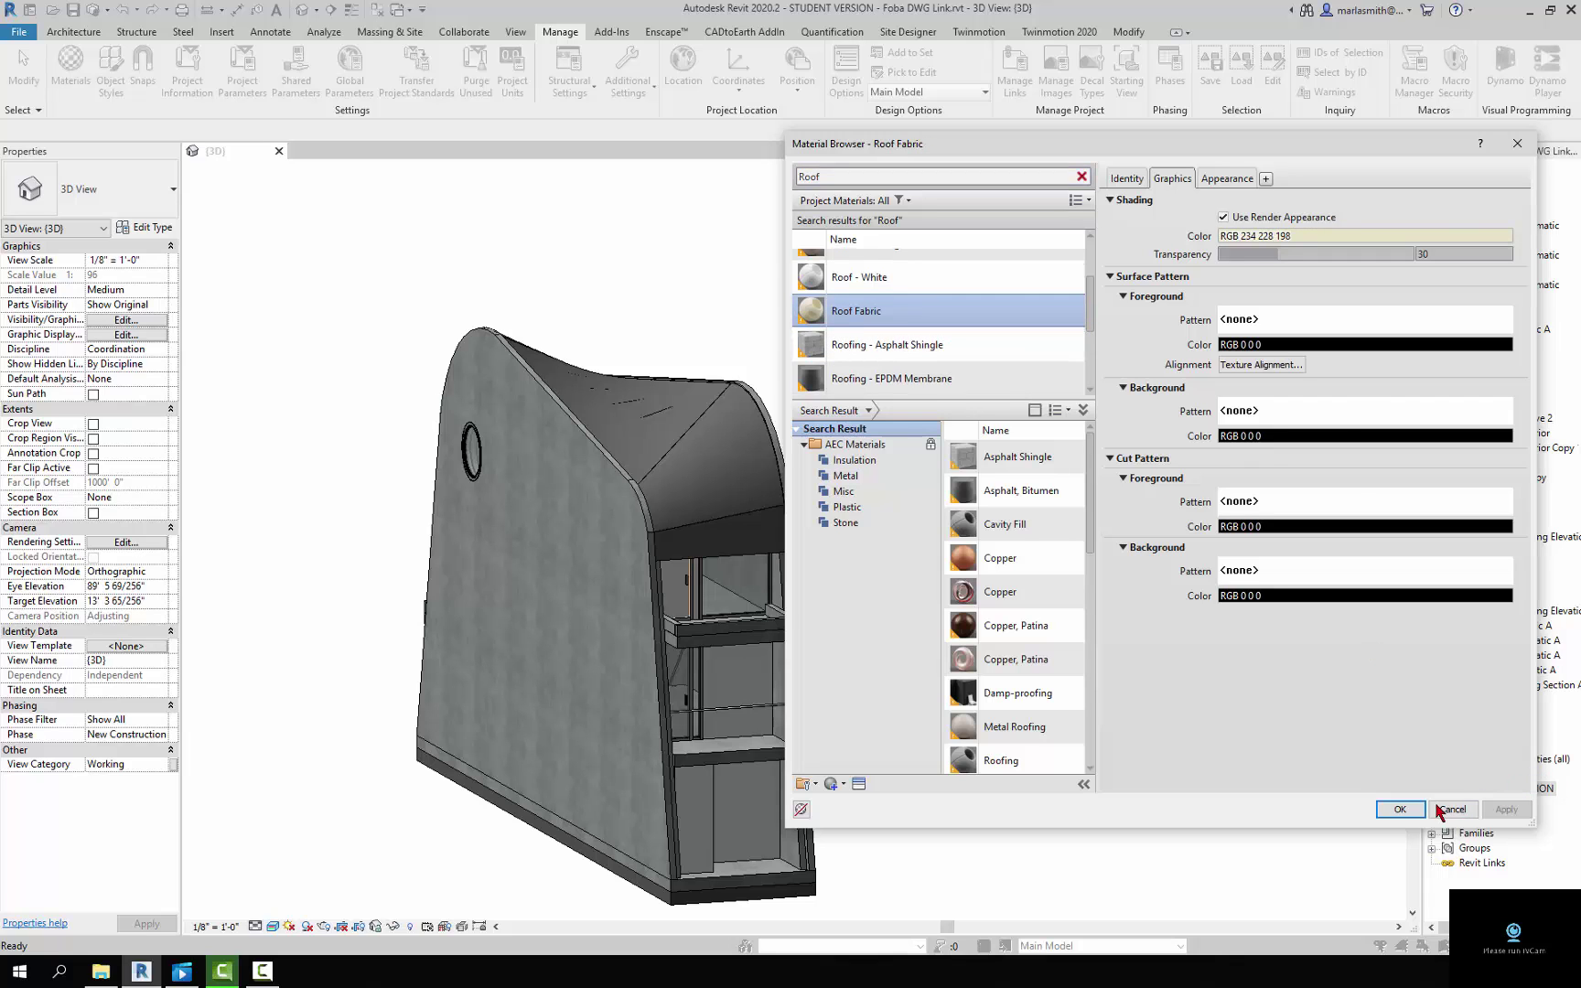
pyautogui.click(1399, 809)
pyautogui.click(1357, 633)
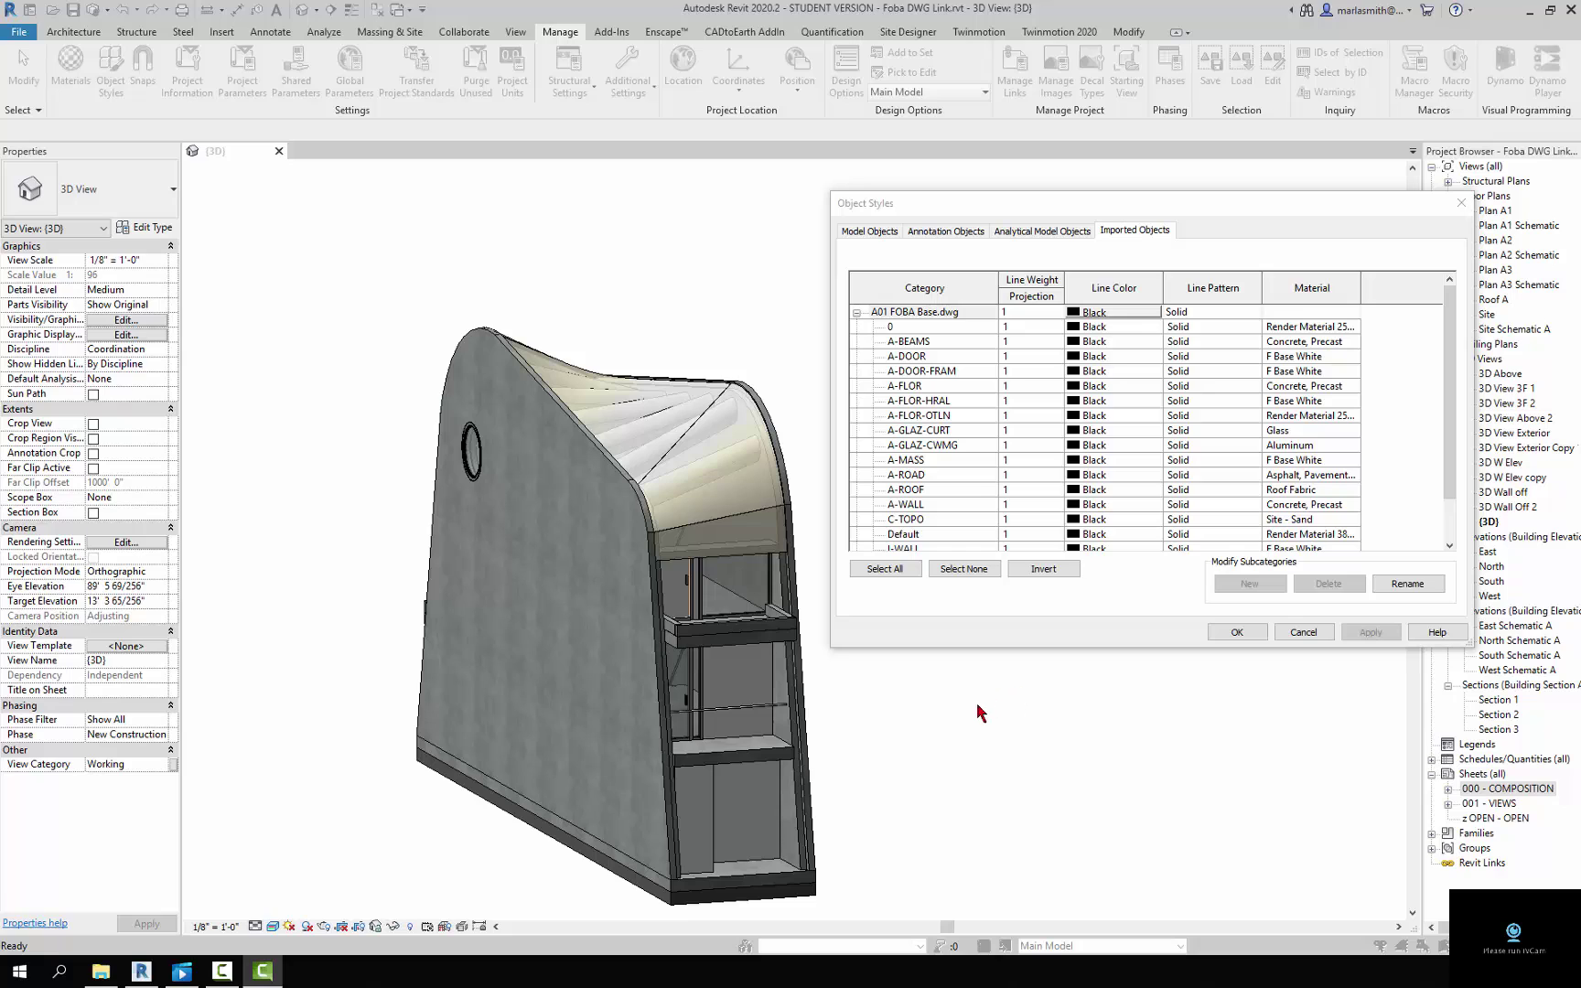
# Review the materials assigned to the A01 FOBA Base.dwg layers and accept the object styles
pyautogui.click(875, 716)
pyautogui.moveTo(1449, 476); pyautogui.dragTo(1449, 516)
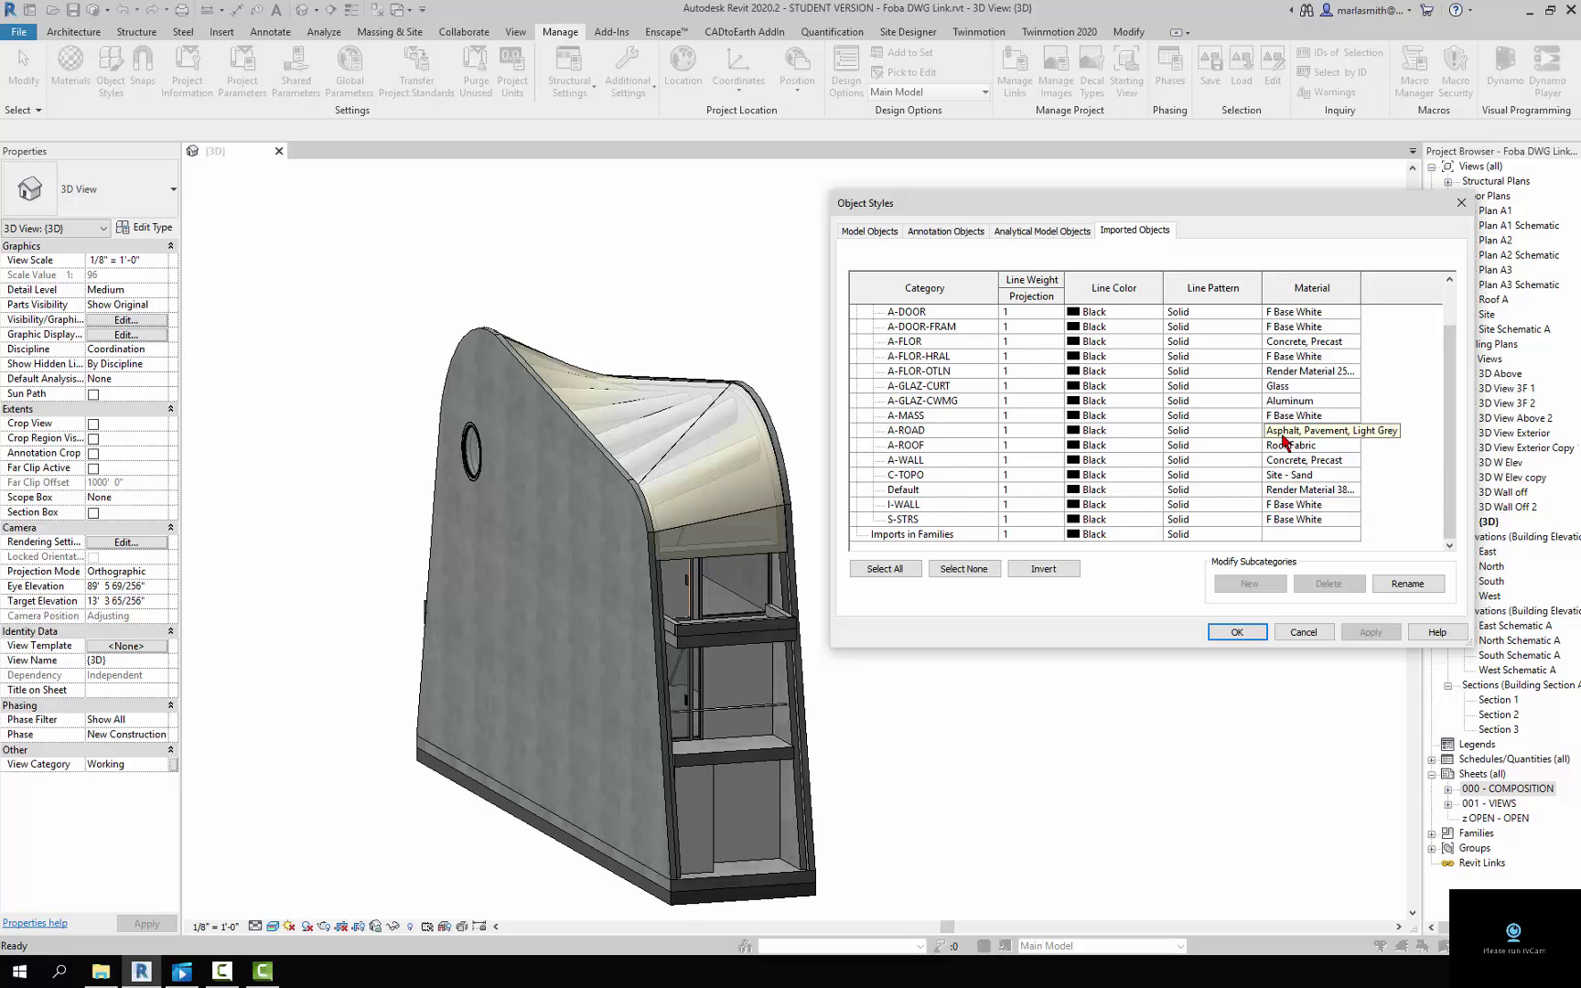
pyautogui.scroll(1, 1279, 373)
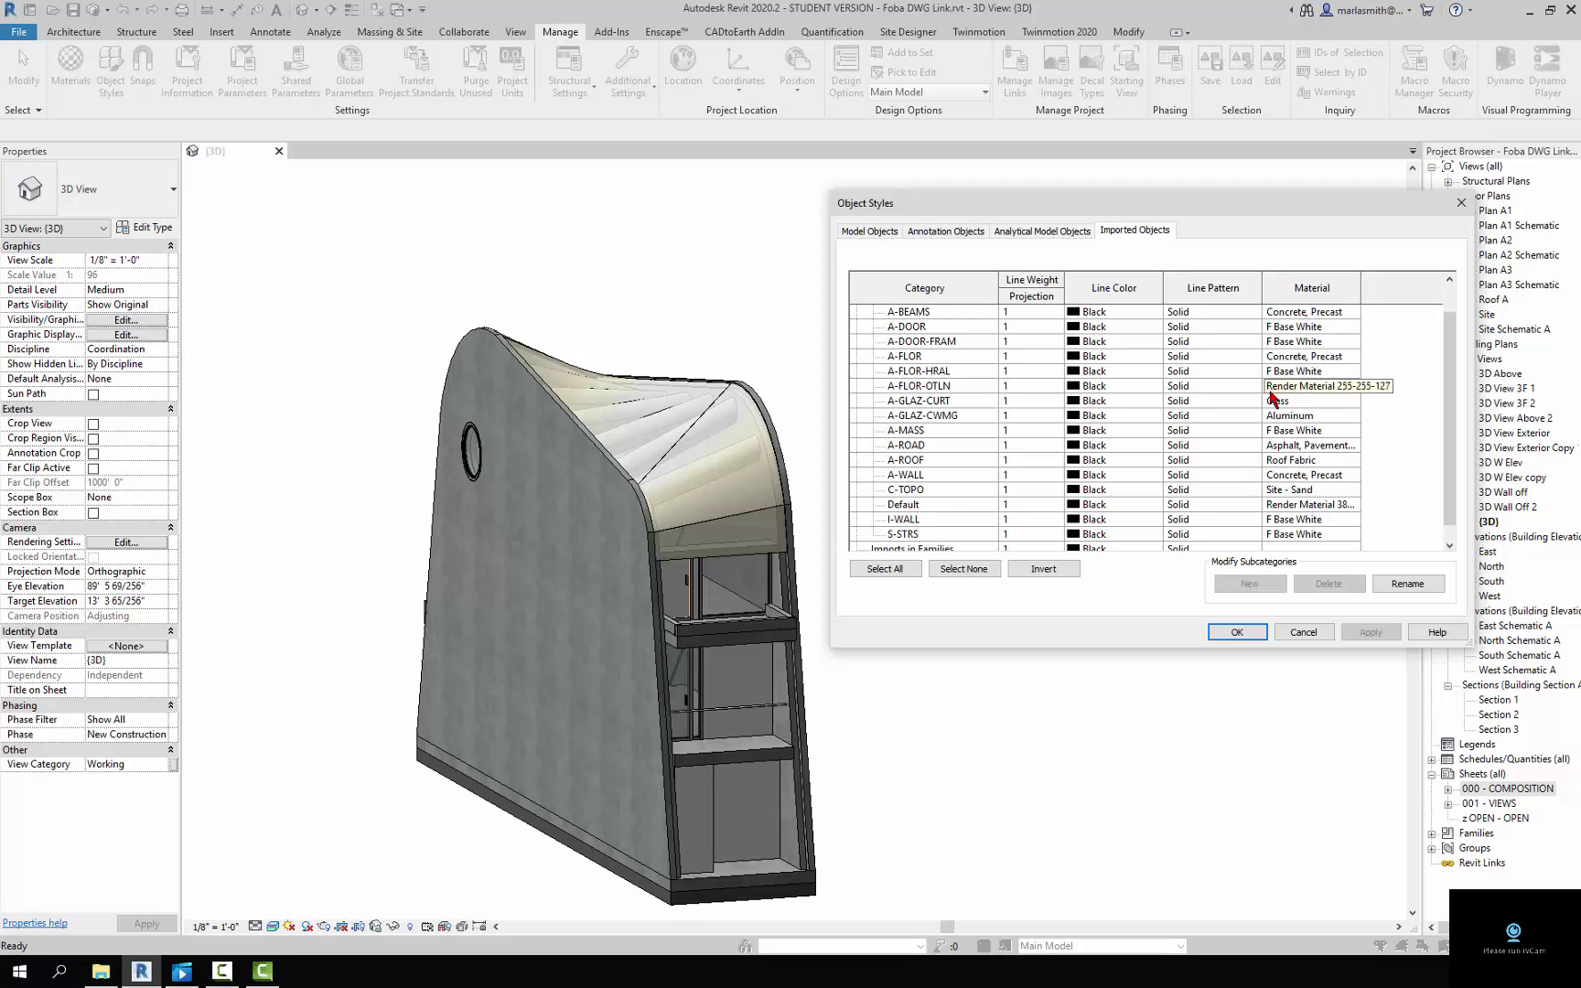
pyautogui.scroll(2, 1271, 397)
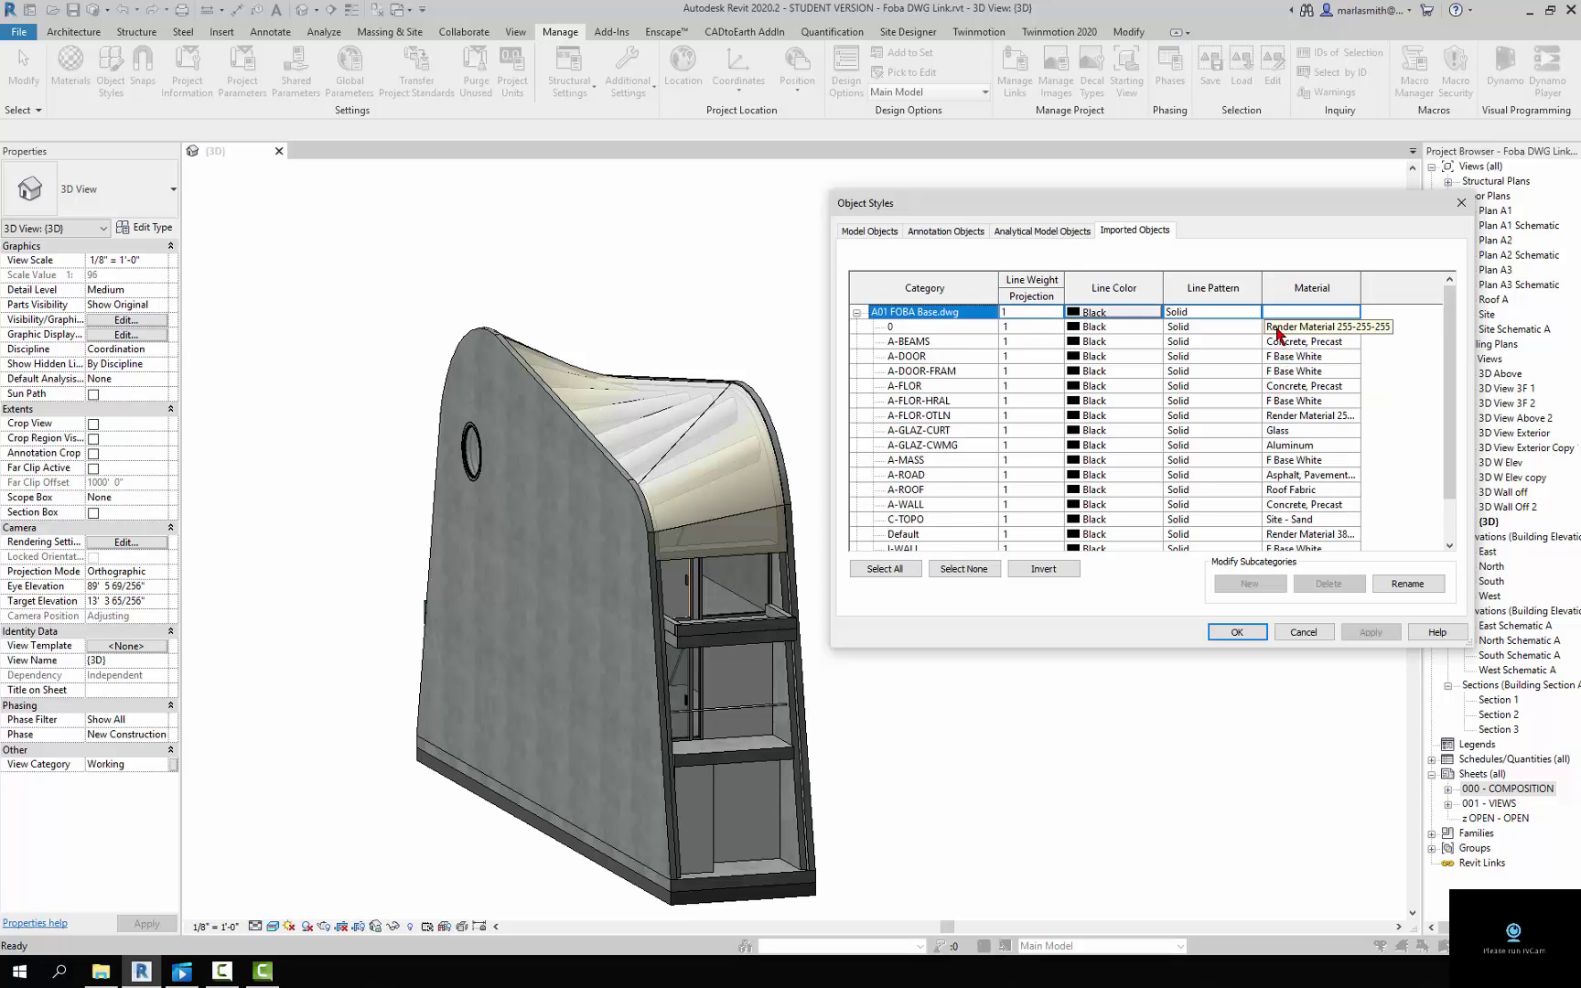
pyautogui.click(1247, 637)
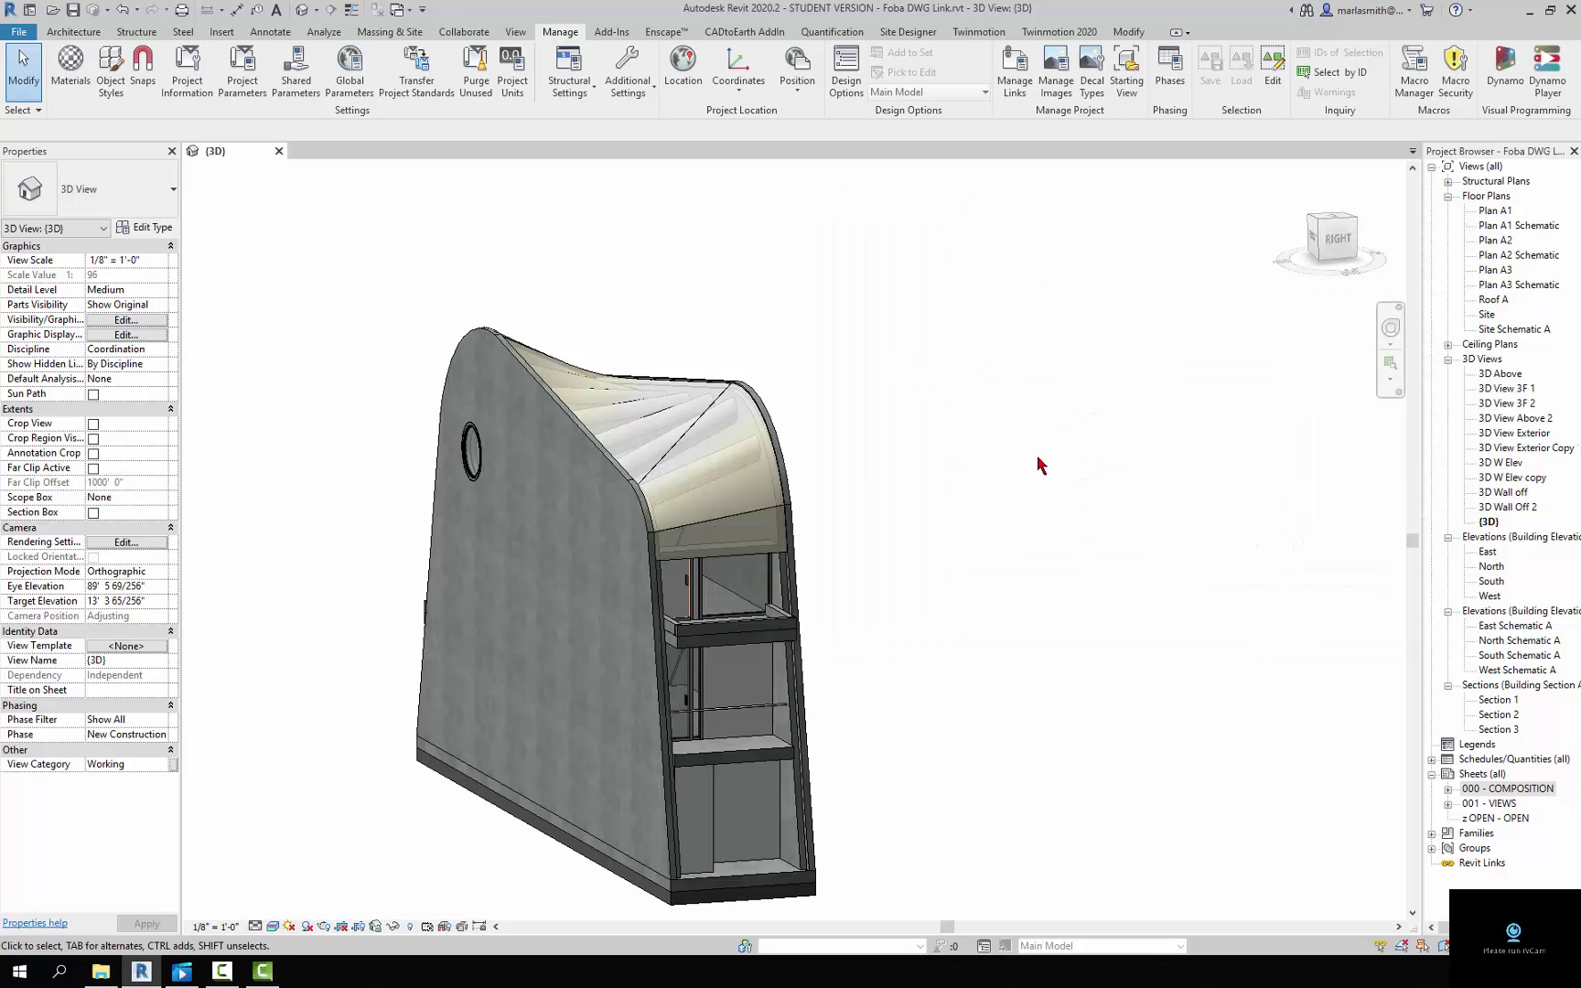
# Inspect the building's materials in the 3D view from the back, front and right, including the balcony and glazing up close
pyautogui.keyDown('shift'); pyautogui.moveTo(1013, 540); pyautogui.dragTo(613, 592, button='middle'); pyautogui.keyUp('shift')
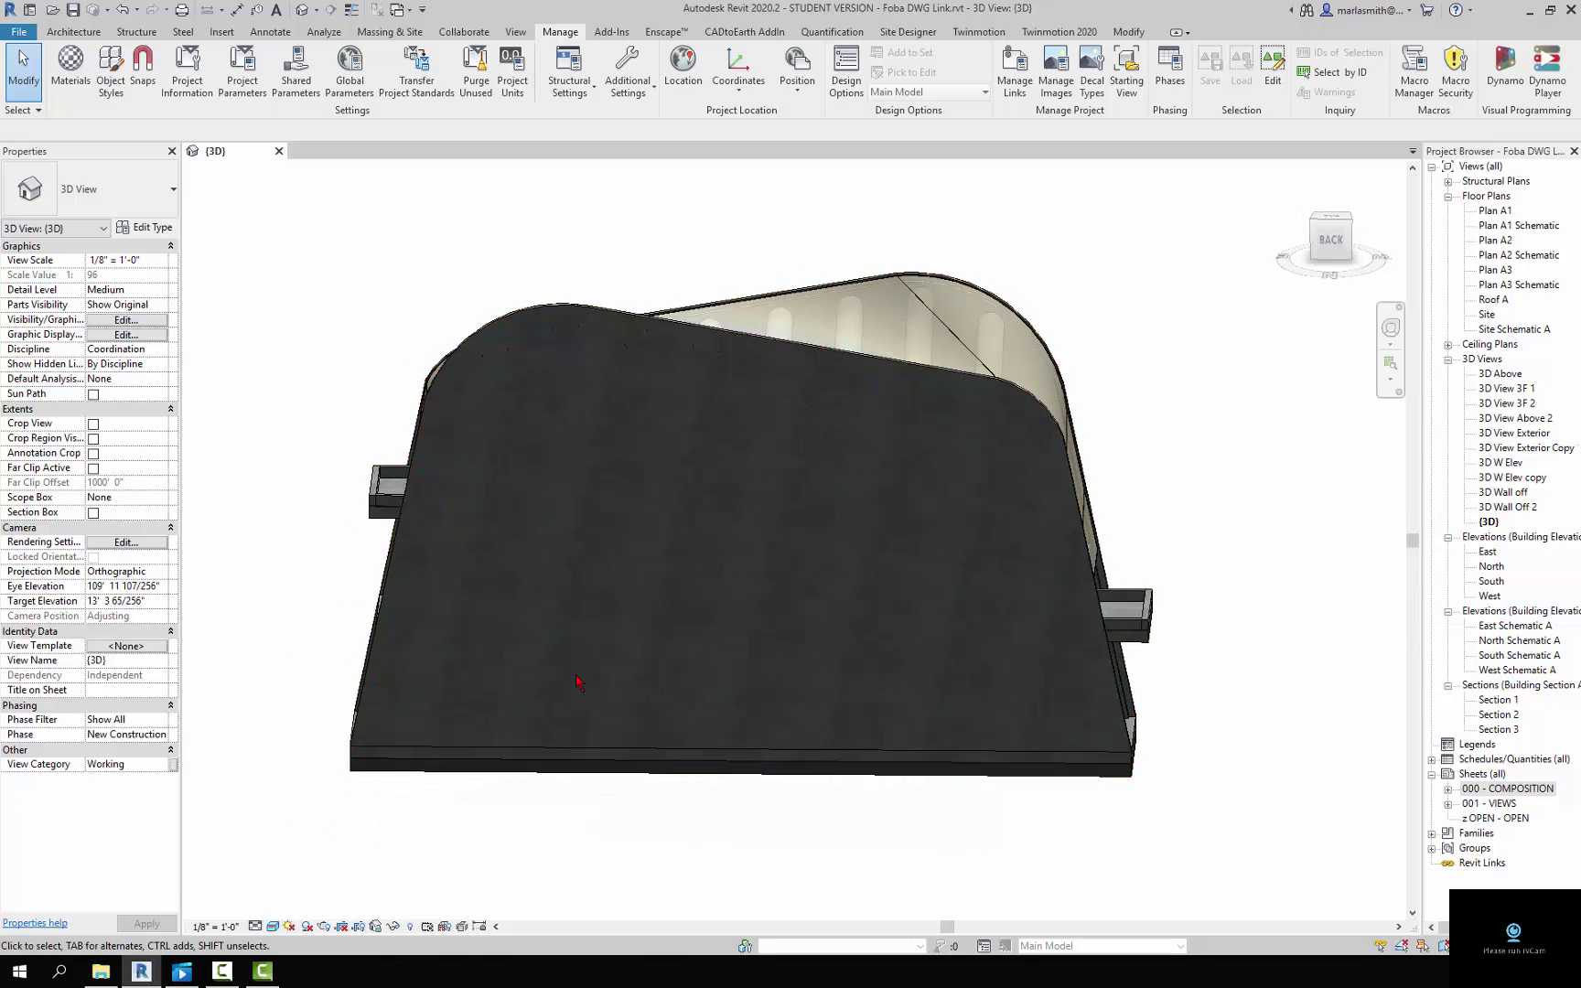
pyautogui.keyDown('shift'); pyautogui.moveTo(218, 486); pyautogui.dragTo(794, 568, button='middle'); pyautogui.keyUp('shift')
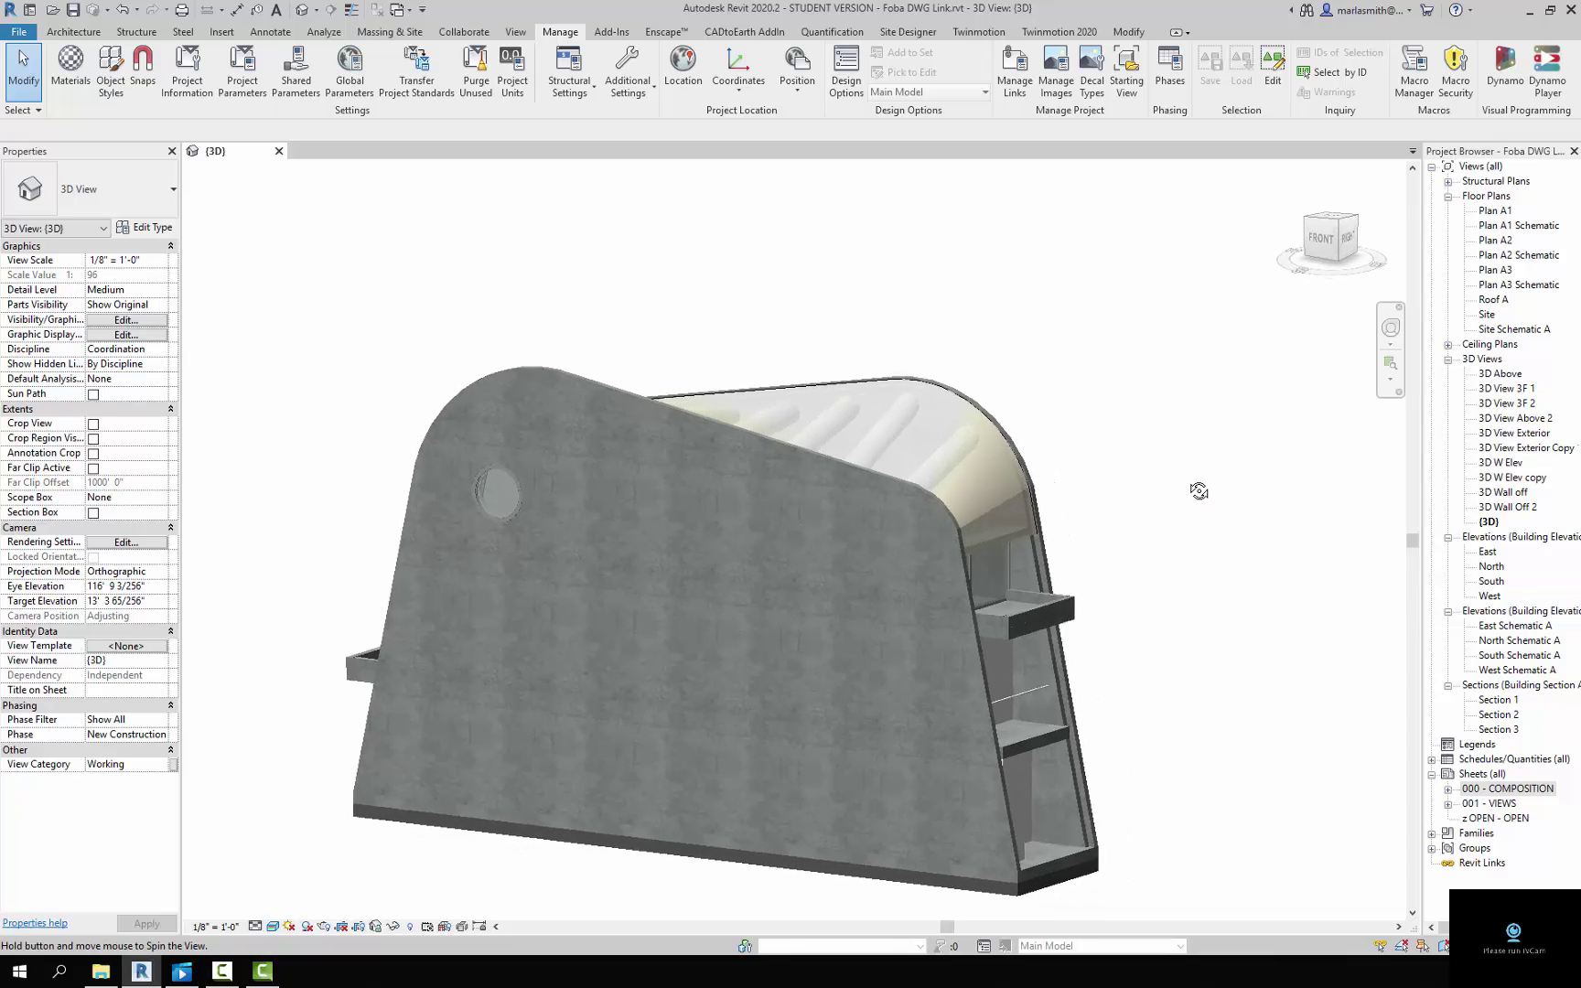
pyautogui.scroll(4, 1079, 640)
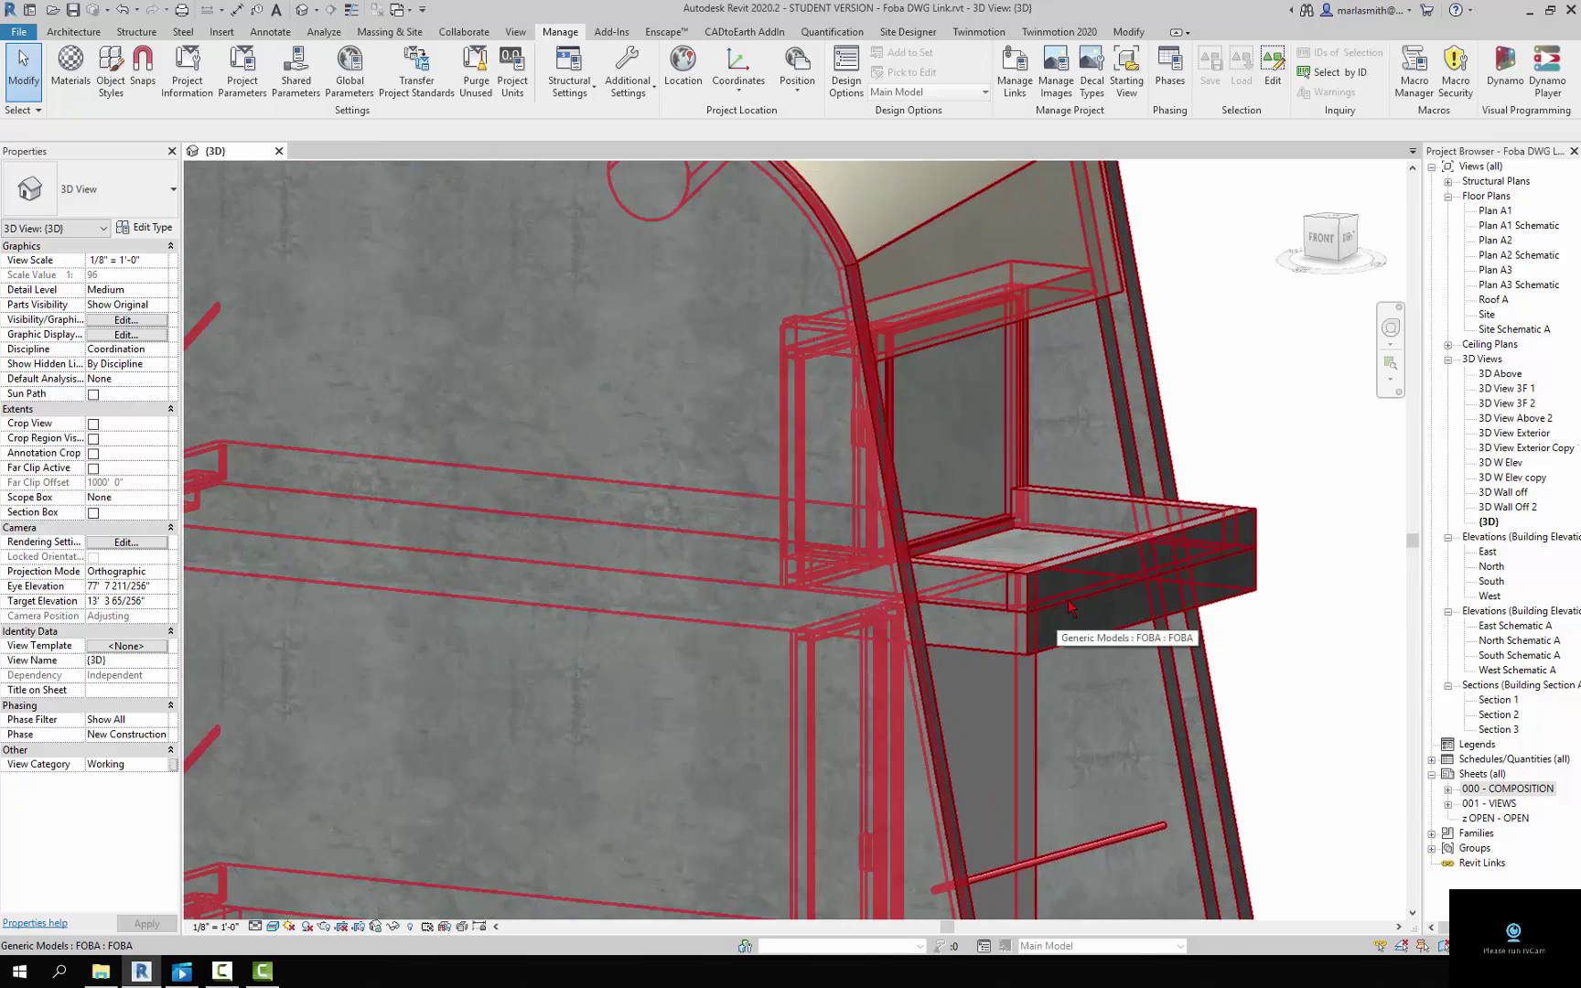
pyautogui.scroll(-5, 1088, 497)
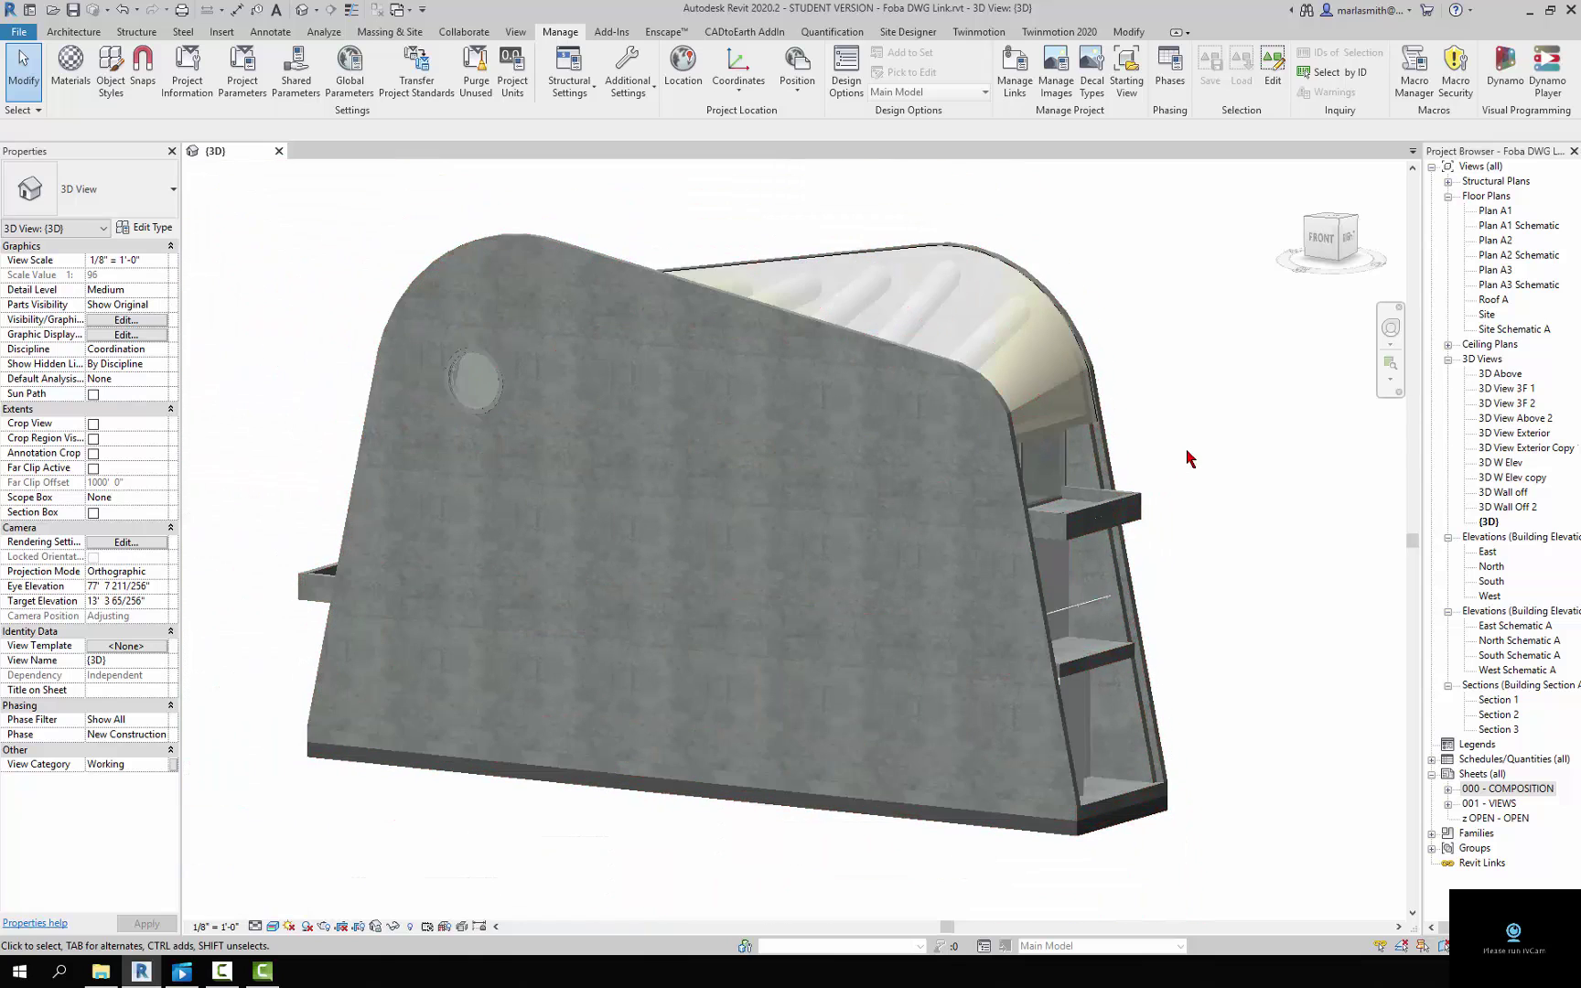
pyautogui.keyDown('shift'); pyautogui.moveTo(1234, 527); pyautogui.dragTo(1302, 564, button='middle'); pyautogui.keyUp('shift')
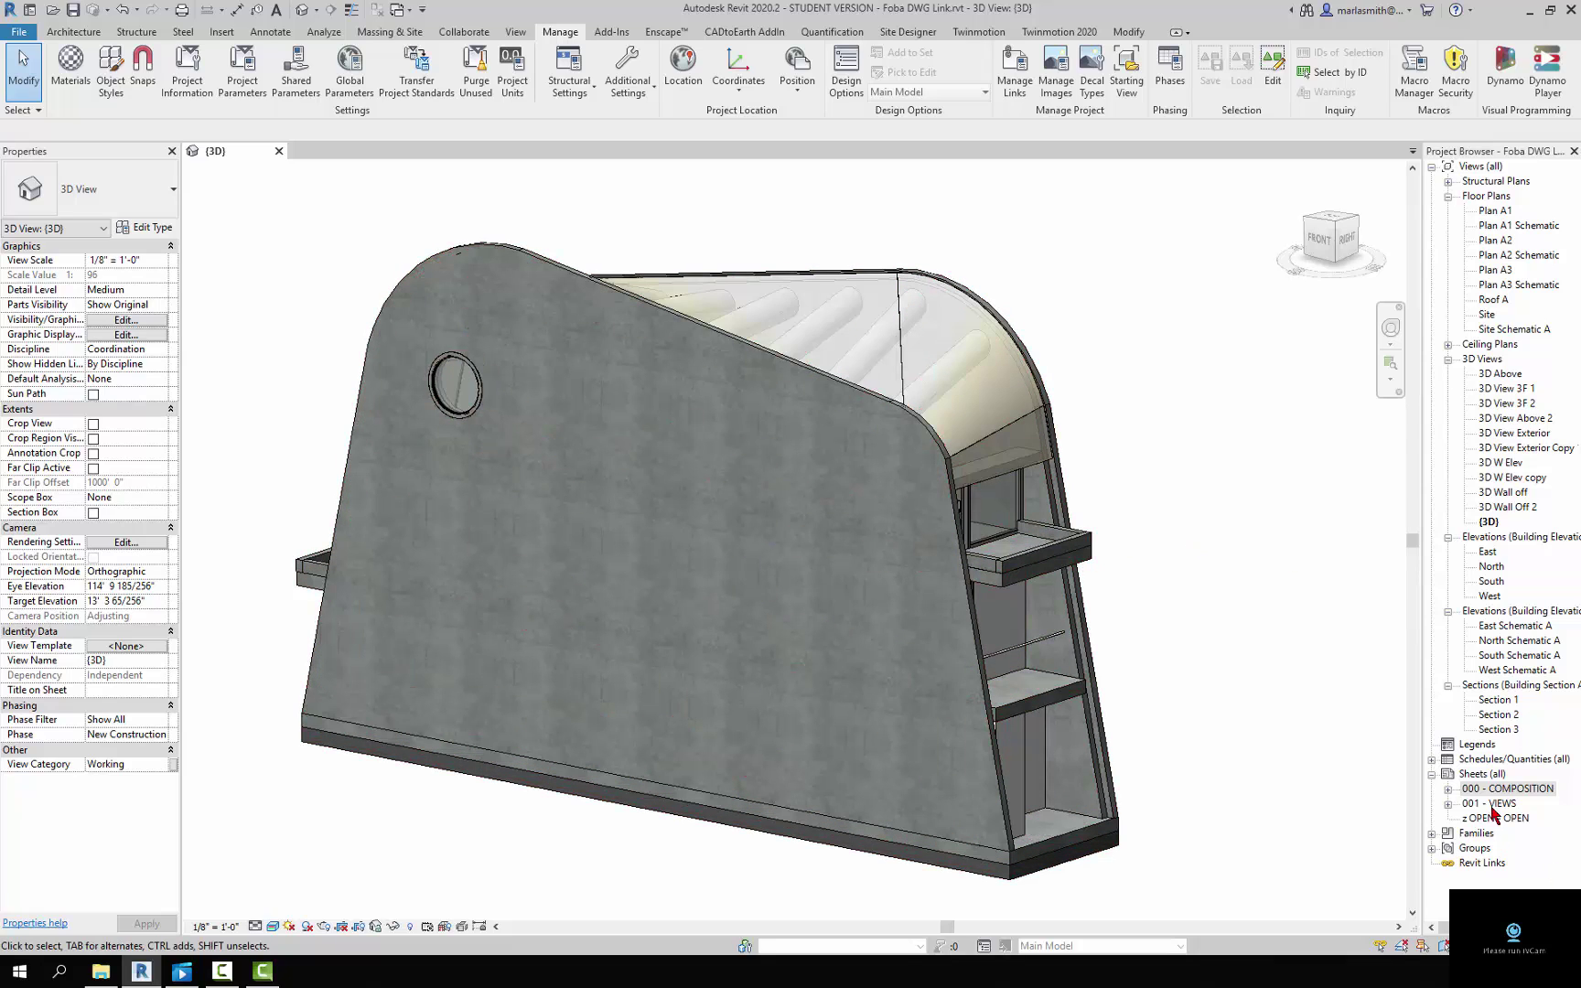
# Open sheet 001 - VIEWS and hide the scope boxes inside its activated exterior perspective viewport
pyautogui.click(1490, 803)
pyautogui.doubleClick(1492, 805)
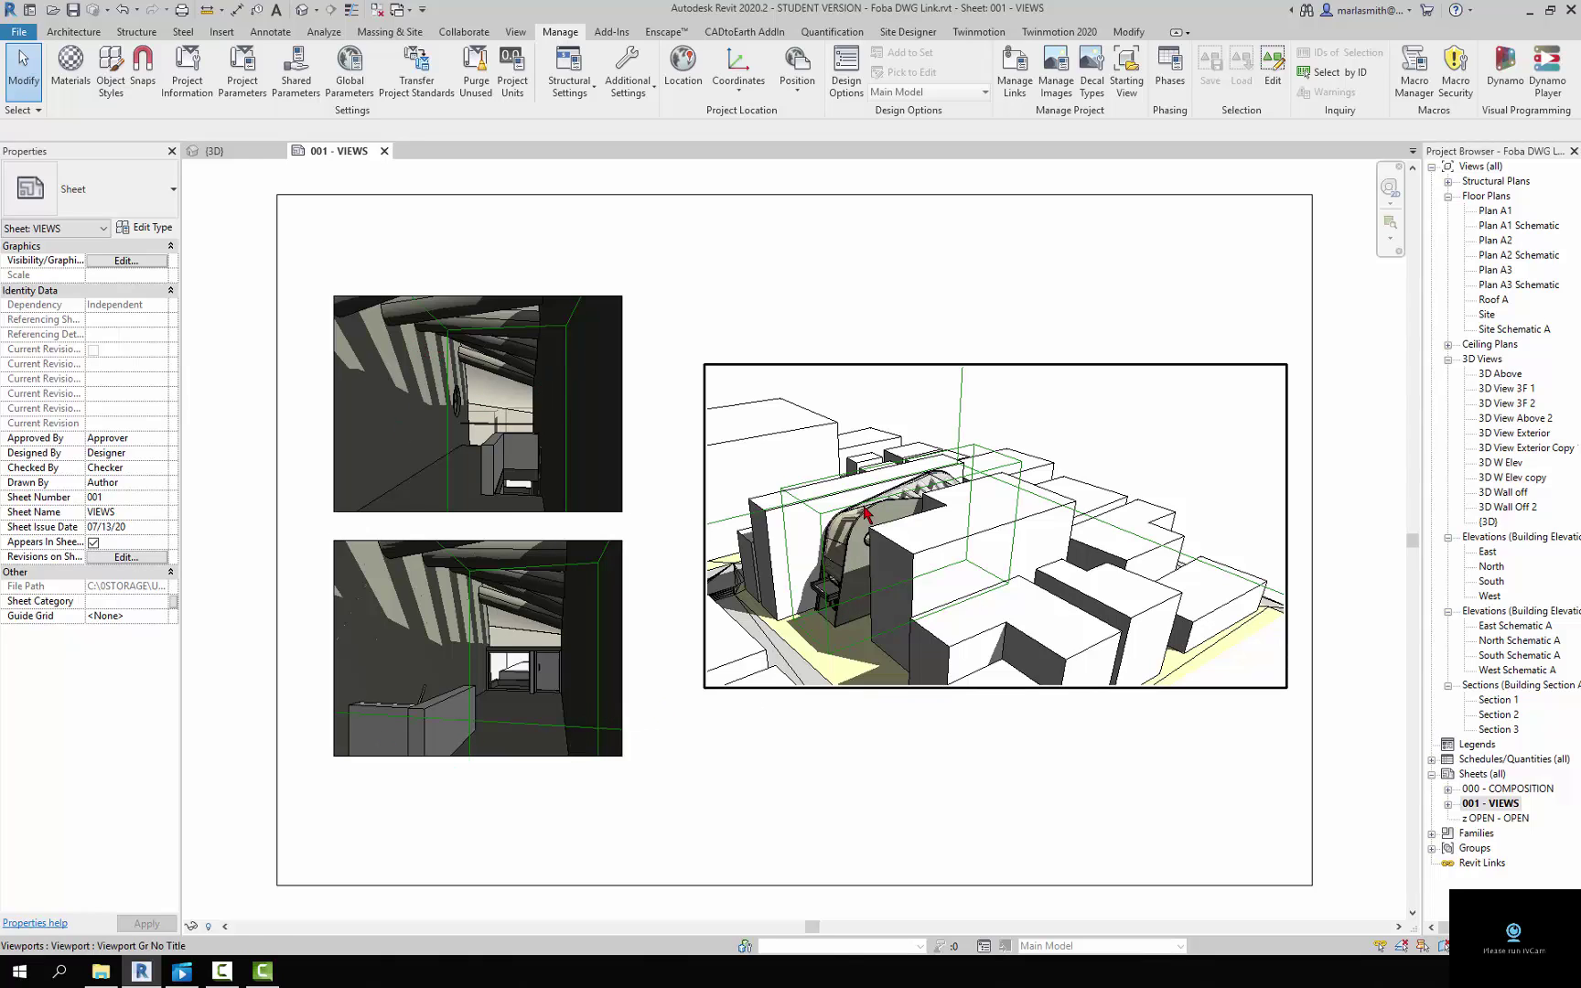
pyautogui.doubleClick(850, 627)
pyautogui.click(817, 514)
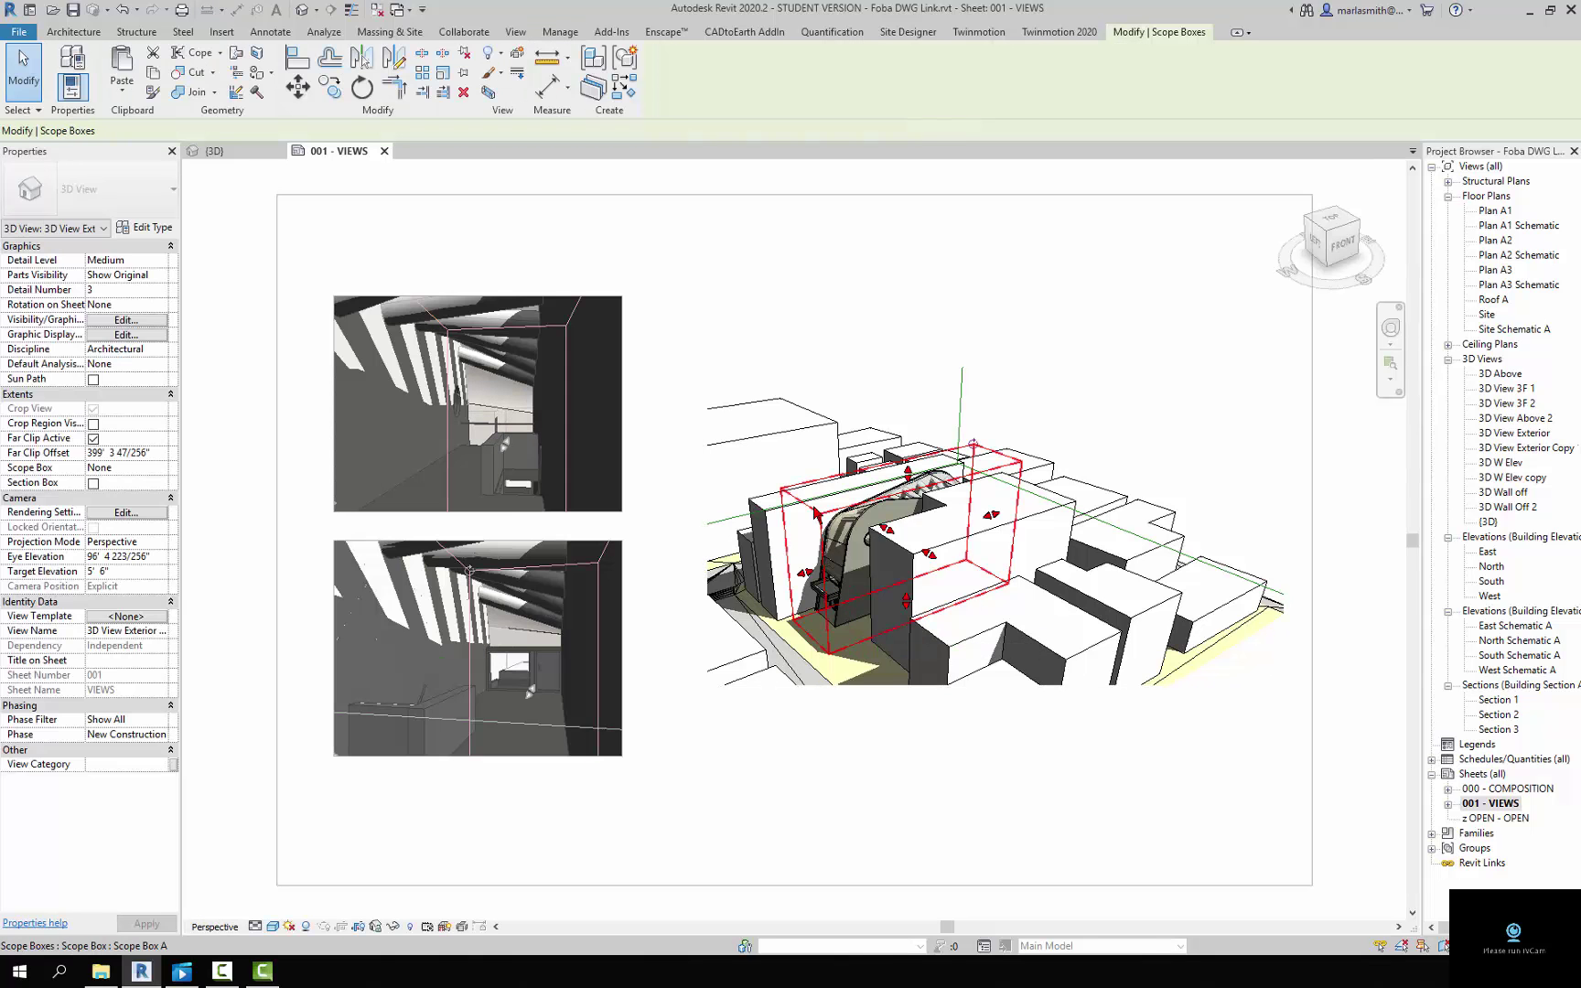
pyautogui.click(688, 791)
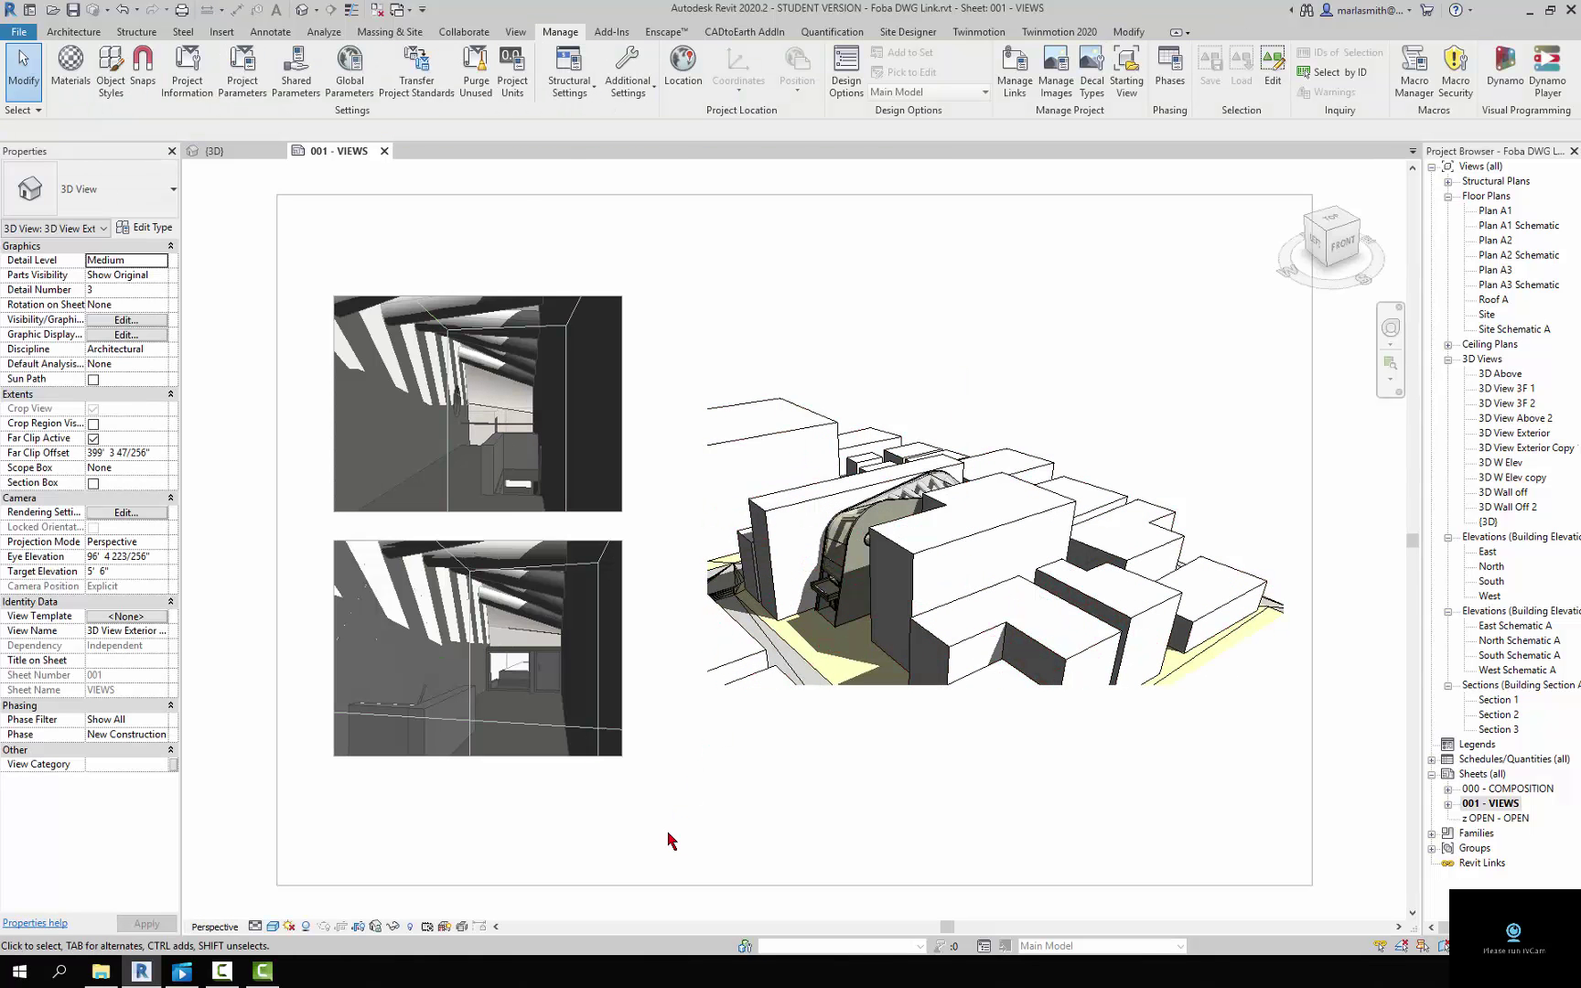